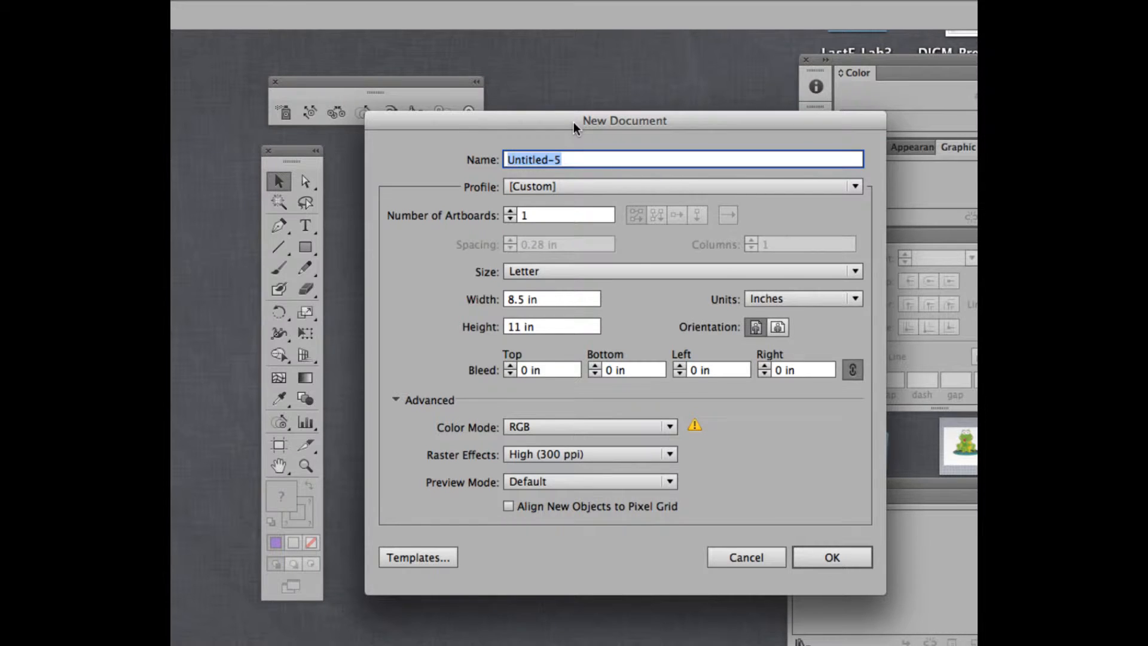
Create a one-artboard Letter document in RGB and save it in Illustrator CS6 format under the name-prefixed file name ending in LabAssign7b.ai
left_click(838, 557)
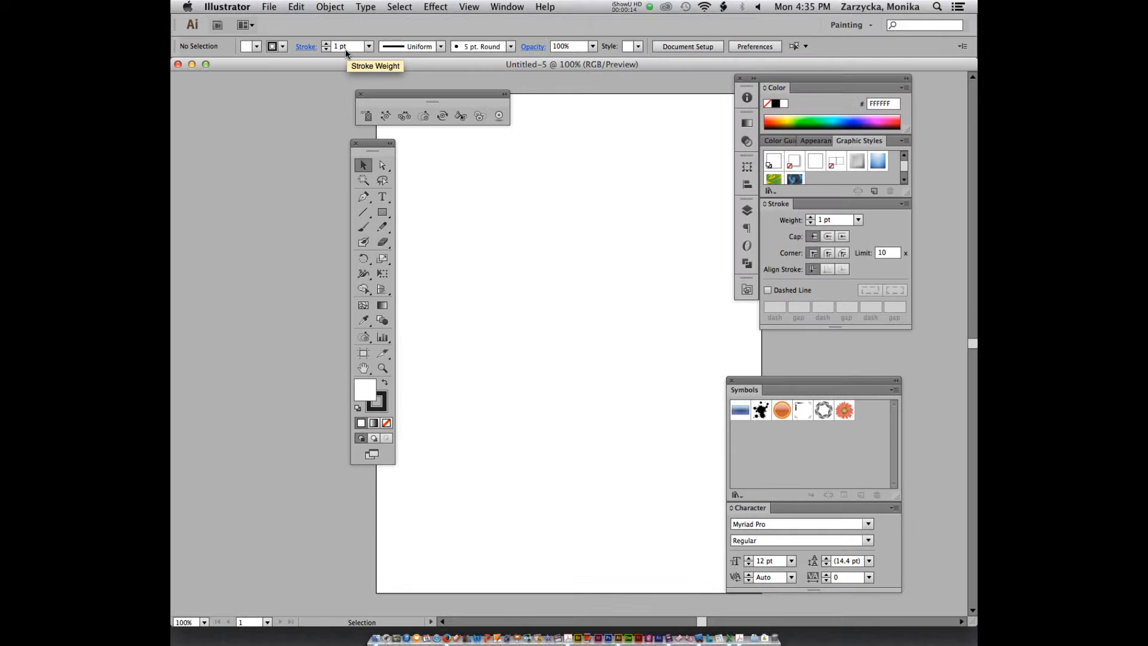
left_click(269, 6)
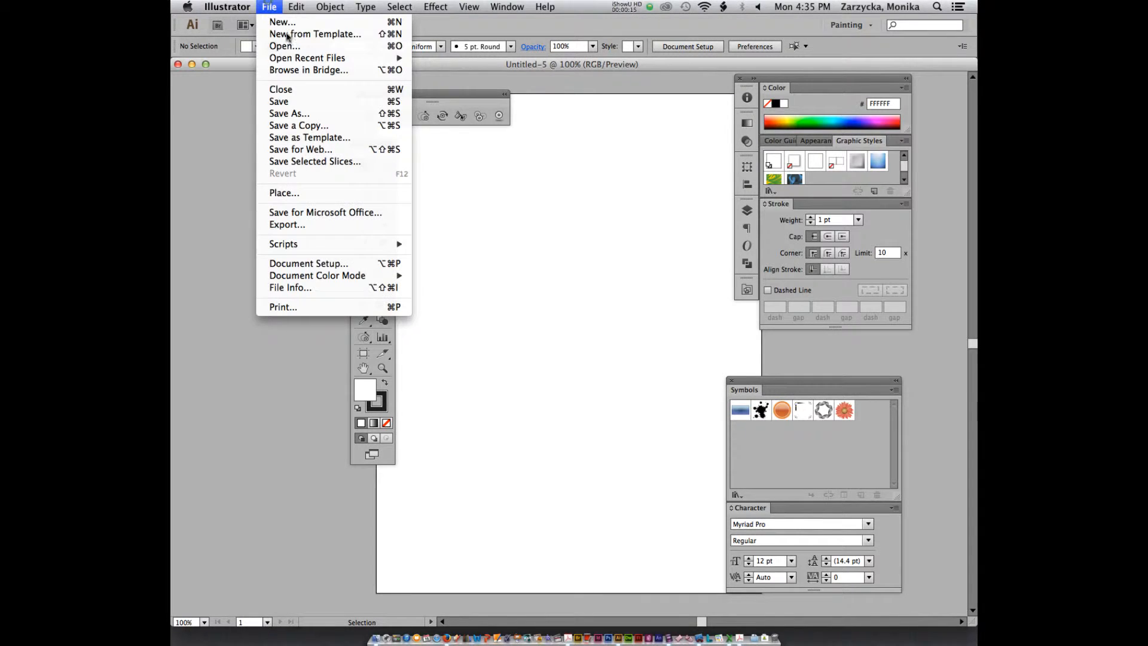
left_click(301, 116)
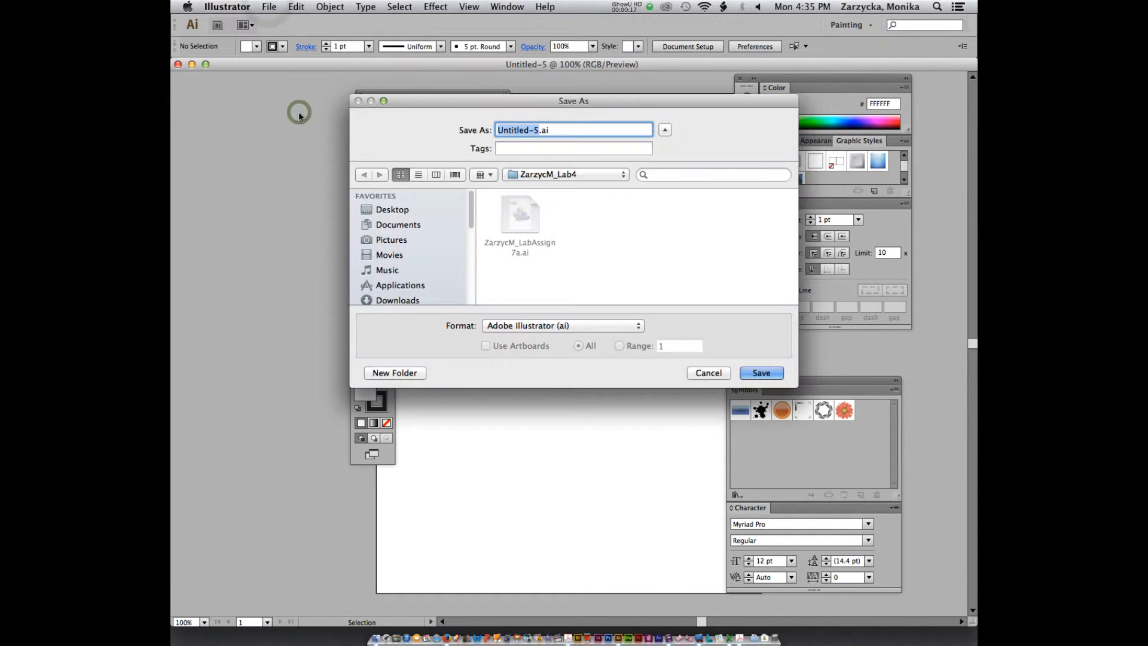
left_click(530, 226)
left_click(585, 130)
key("BackSpace")
type("bAssign7b")
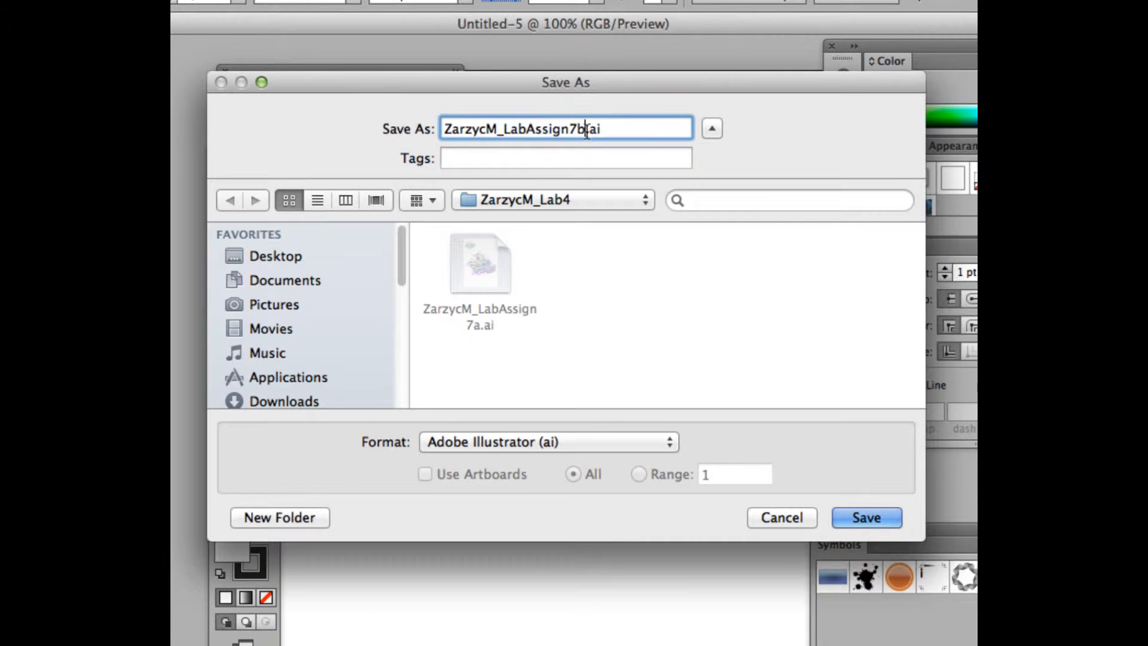
left_click(867, 516)
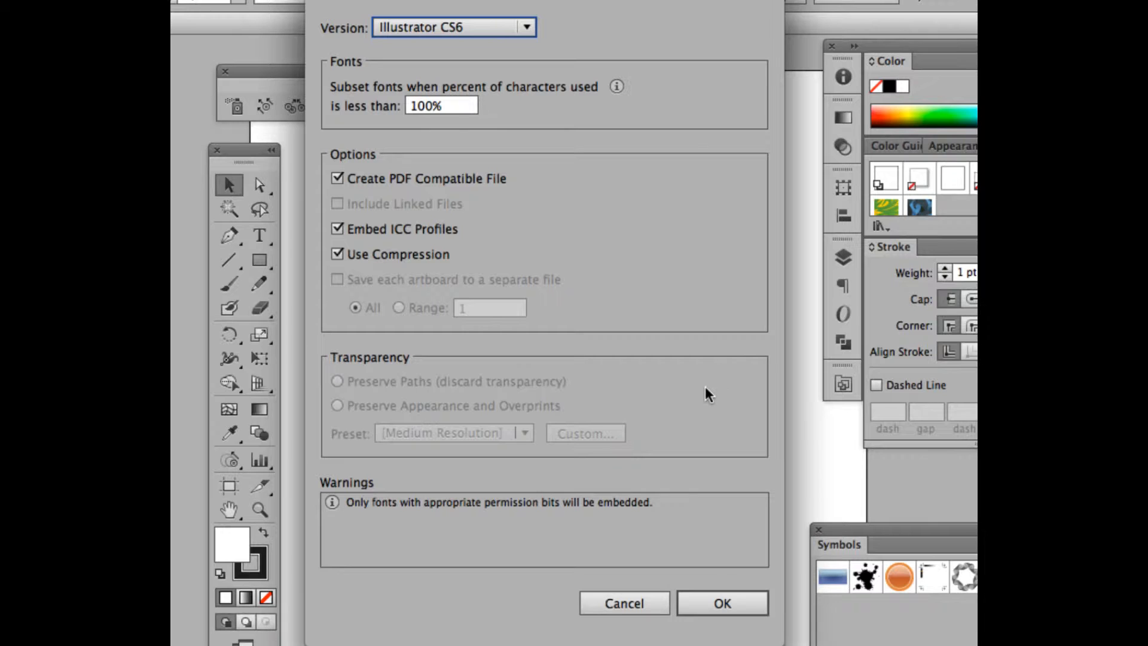
left_click(717, 603)
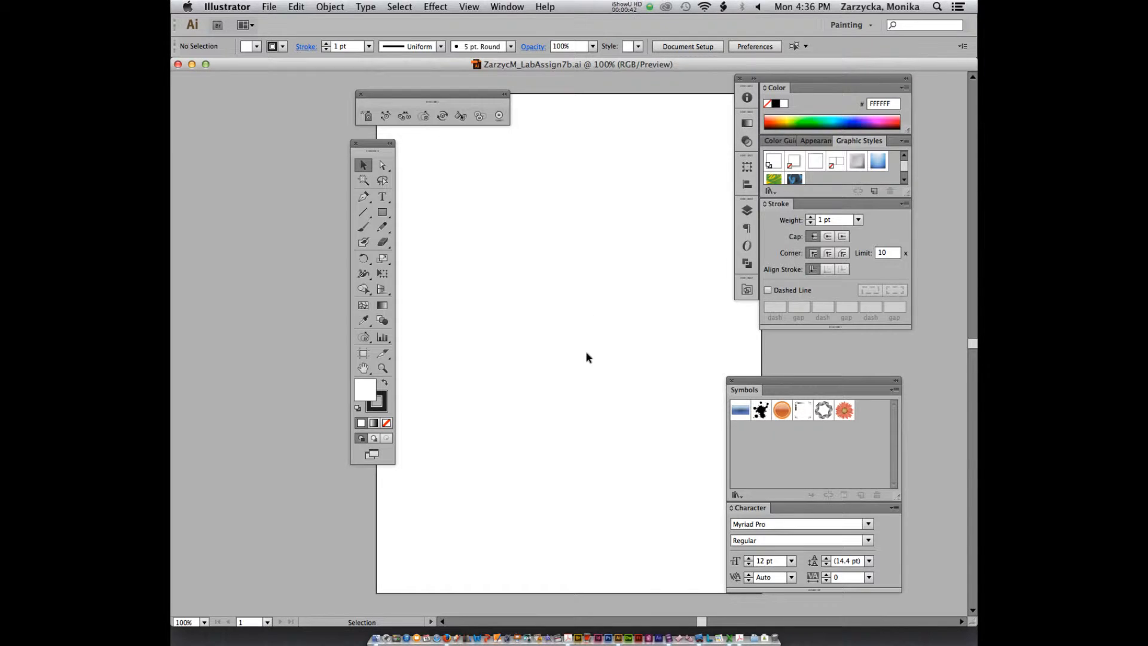
Switch to Firefox and open freeimages.com
left_click(447, 626)
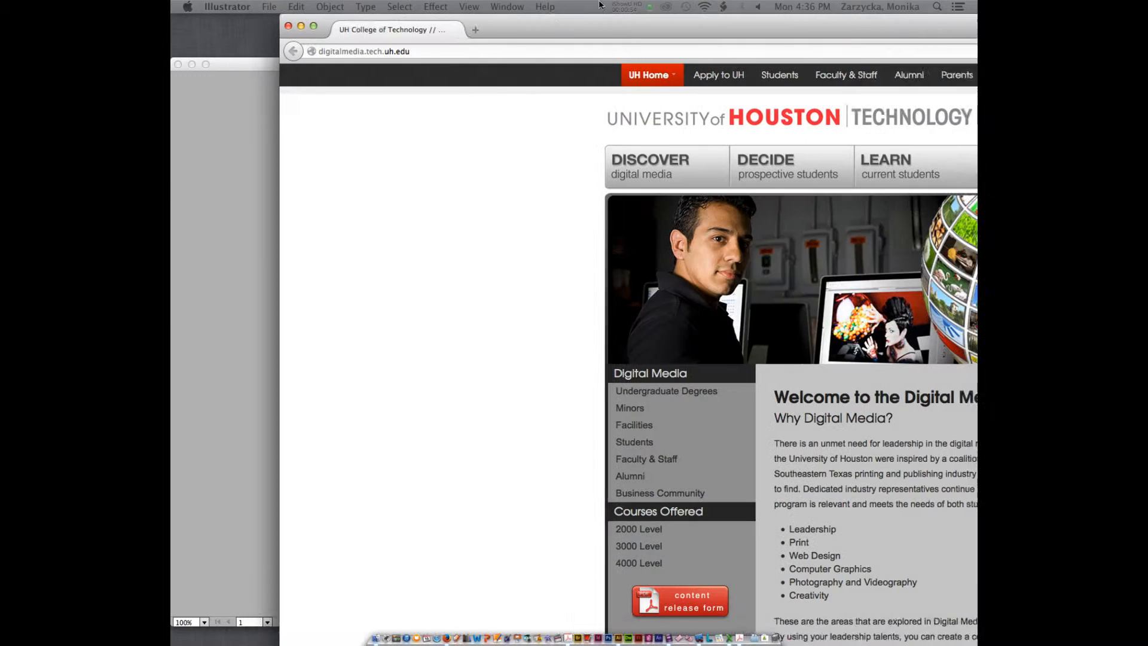
double_click(243, 50)
left_click(243, 51)
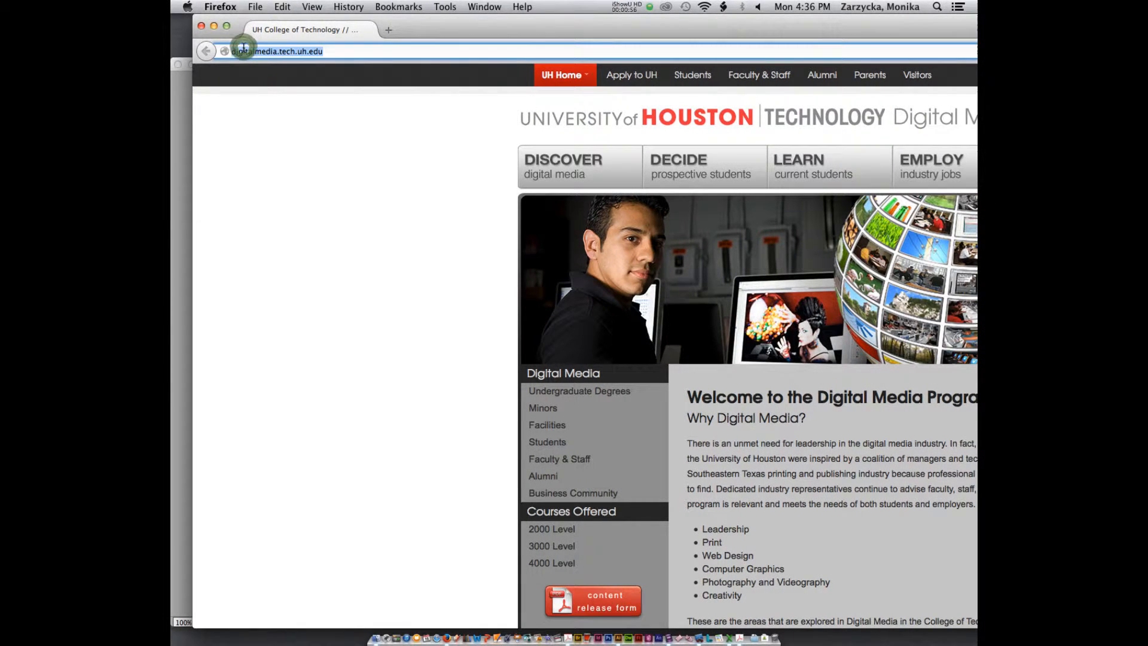
type("freeimages.com/")
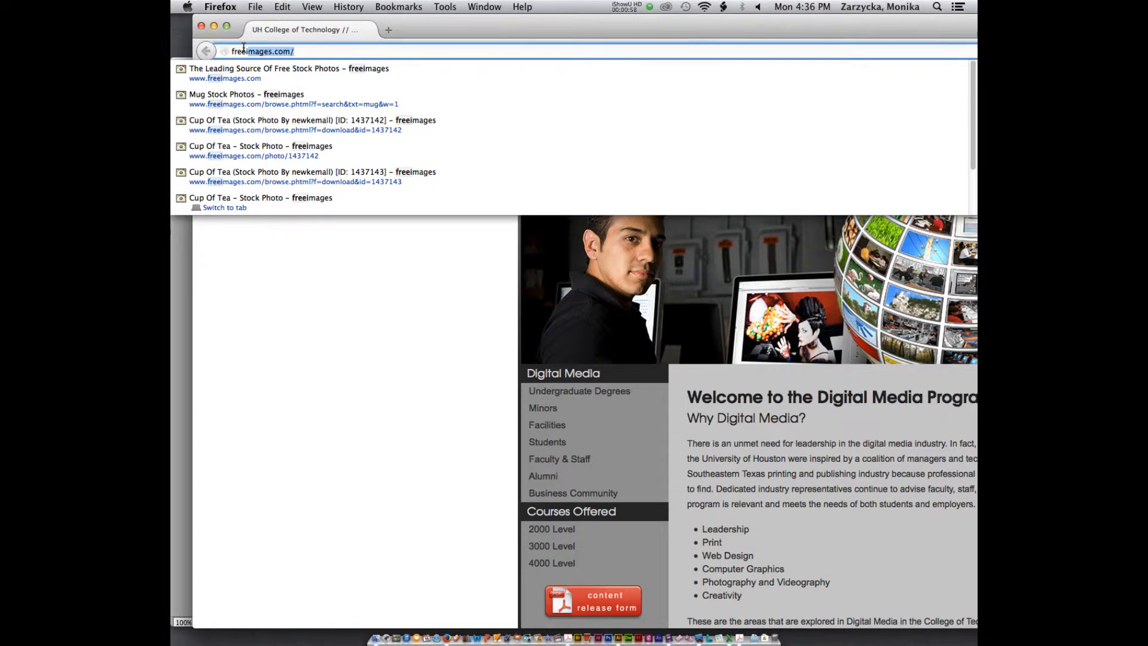
key("Return")
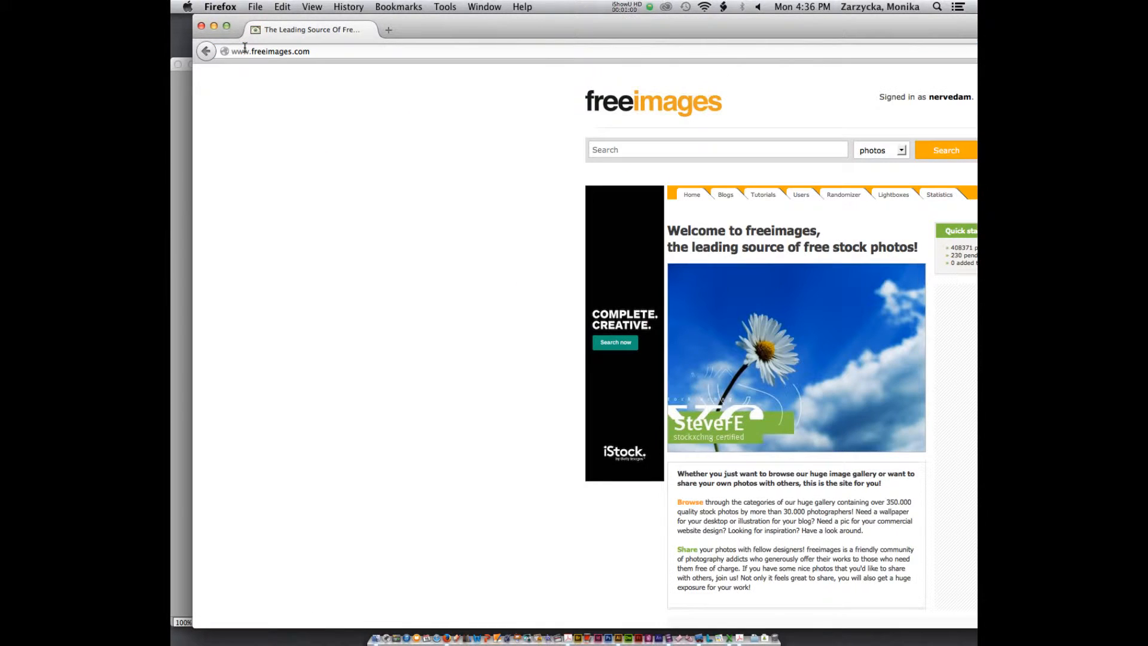
Search the freeimages photos for "mug"
left_click_drag(513, 34, 426, 42)
left_click(533, 156)
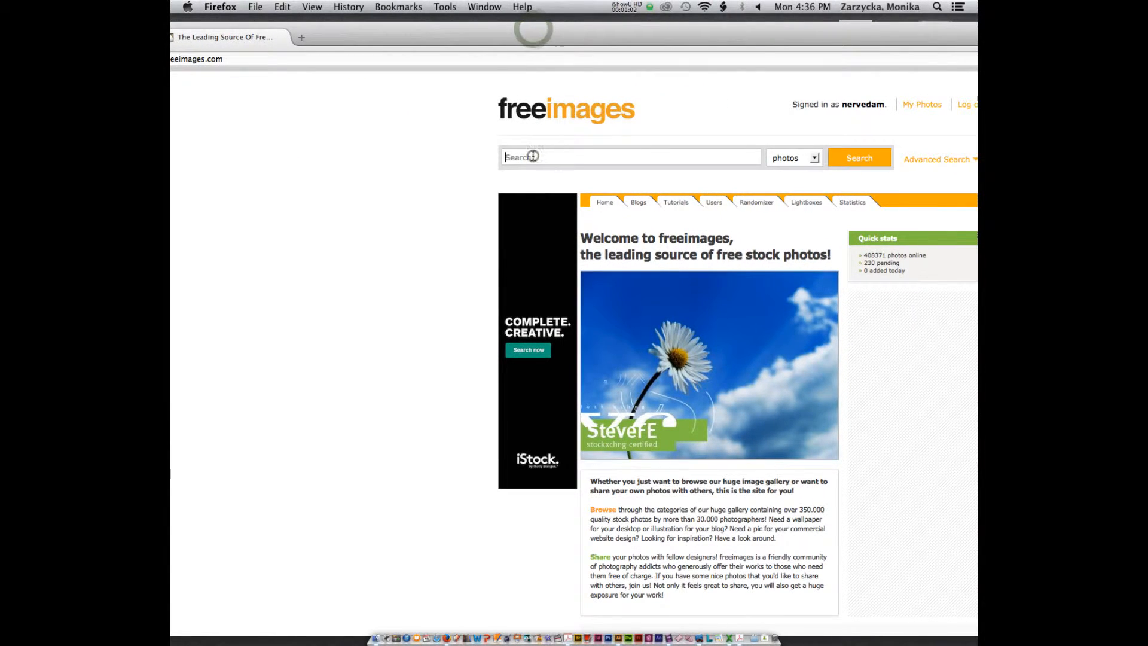
type("mug")
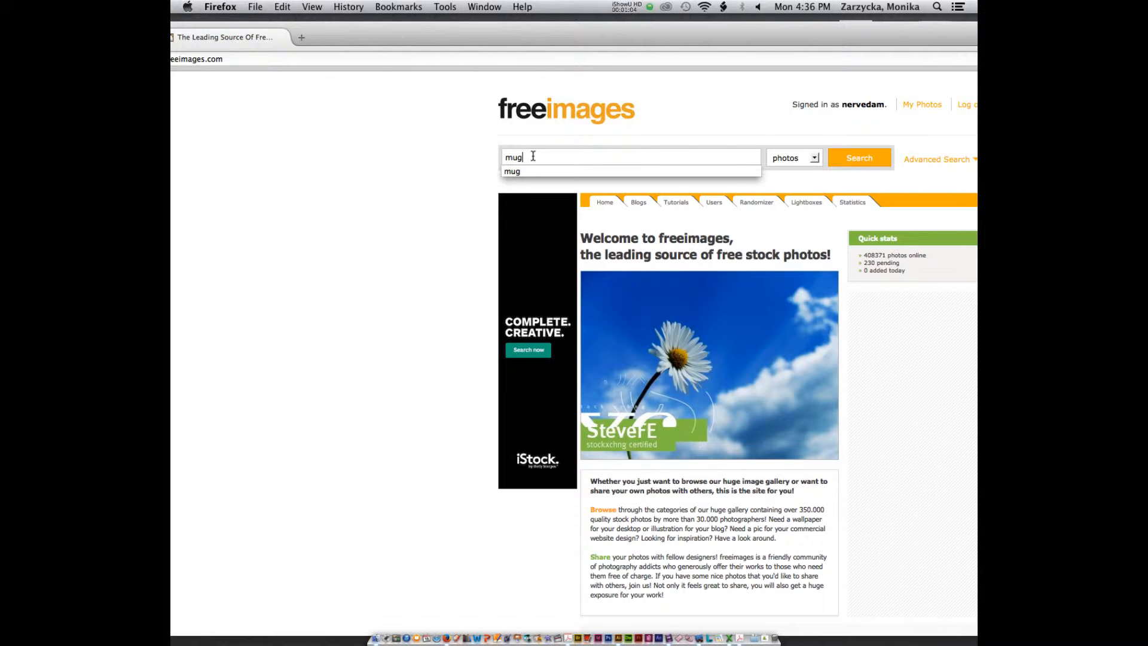
key("Return")
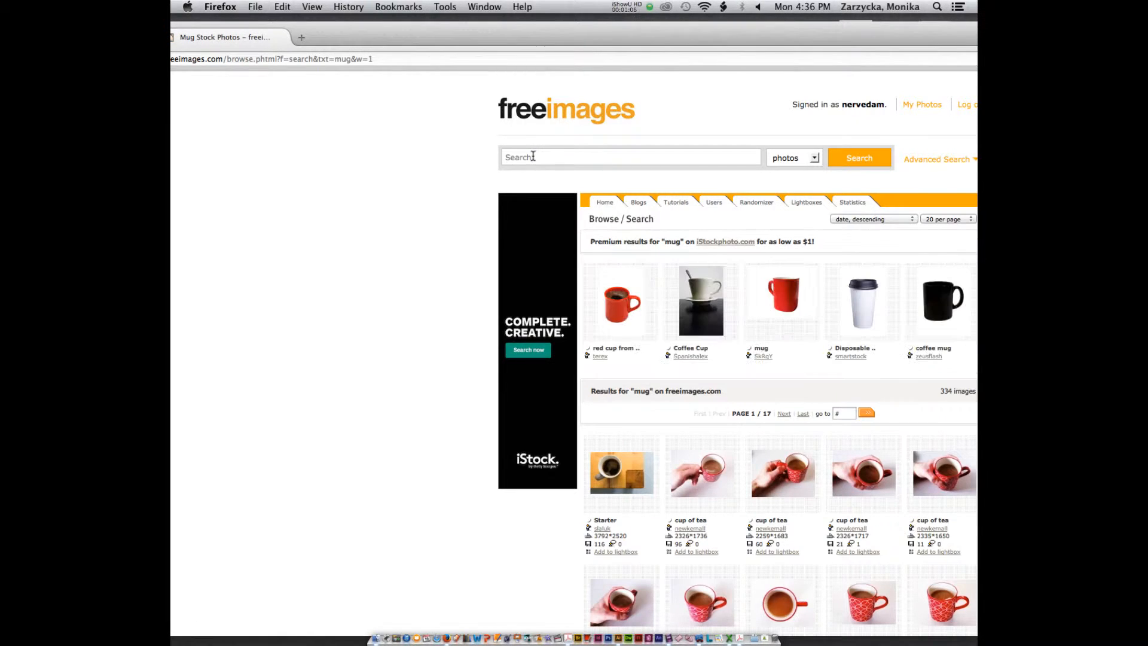
left_click_drag(694, 40, 612, 26)
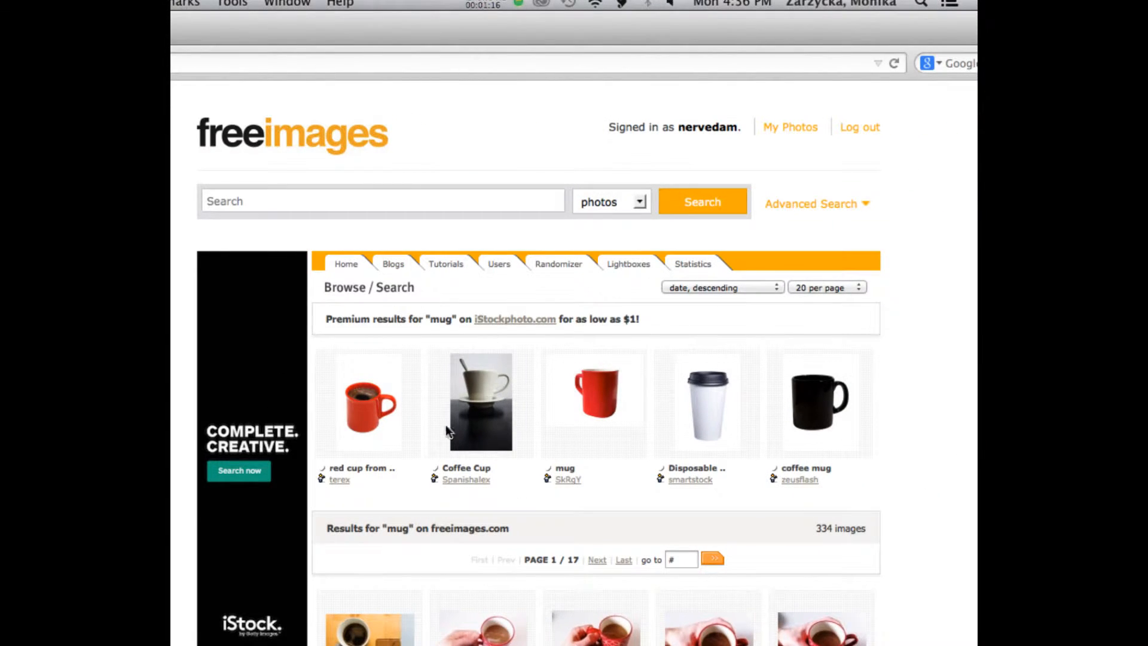
Browse the mug photos, comparing the premium results with the free ones, and preview a red cup of tea
scroll(400, 434, "down", 1)
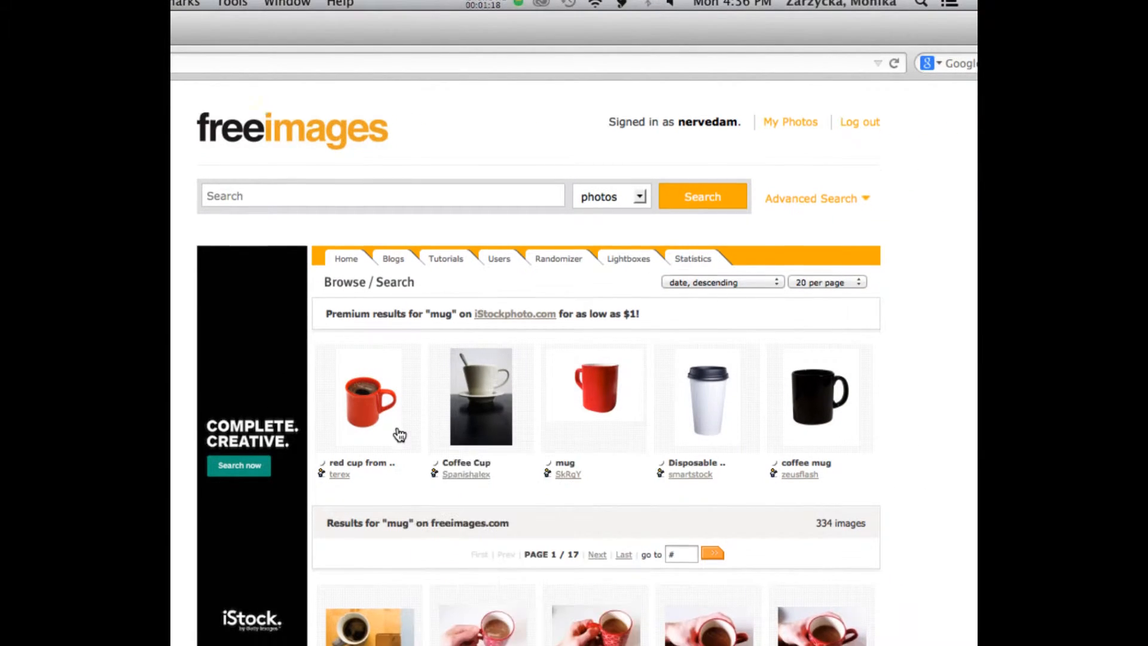
scroll(399, 434, "down", 3)
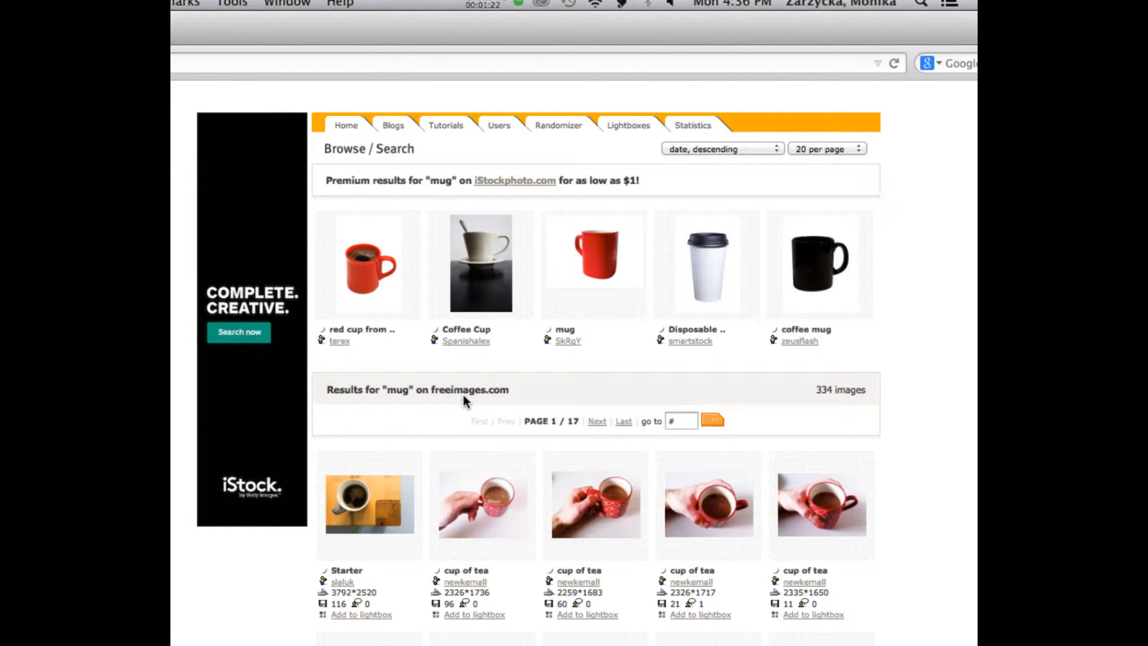
scroll(755, 339, "down", 1)
scroll(754, 339, "down", 4)
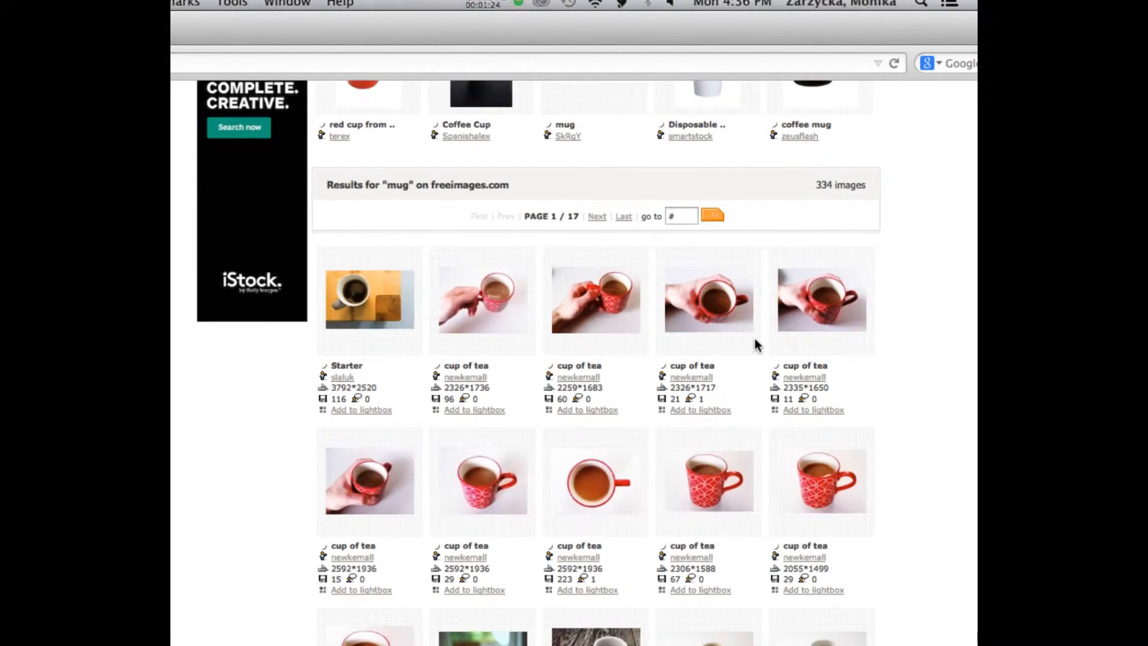
scroll(754, 340, "up", 8)
scroll(743, 363, "down", 10)
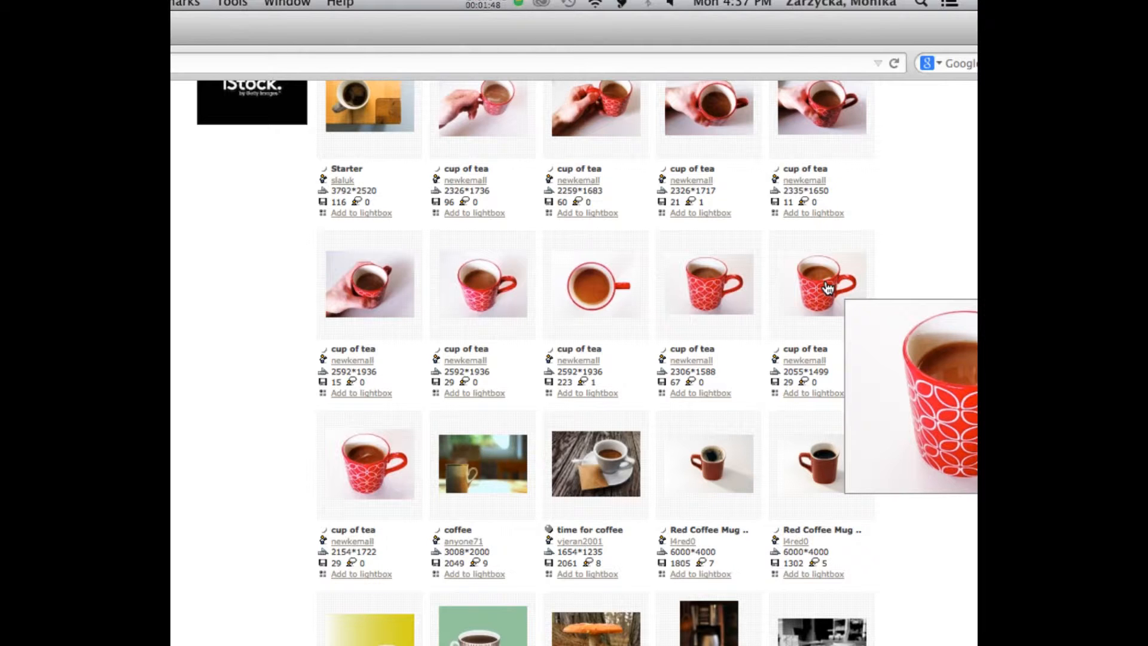
Close the browser window and return to the Illustrator document
left_click_drag(285, 22, 631, 142)
left_click_drag(350, 157, 584, 186)
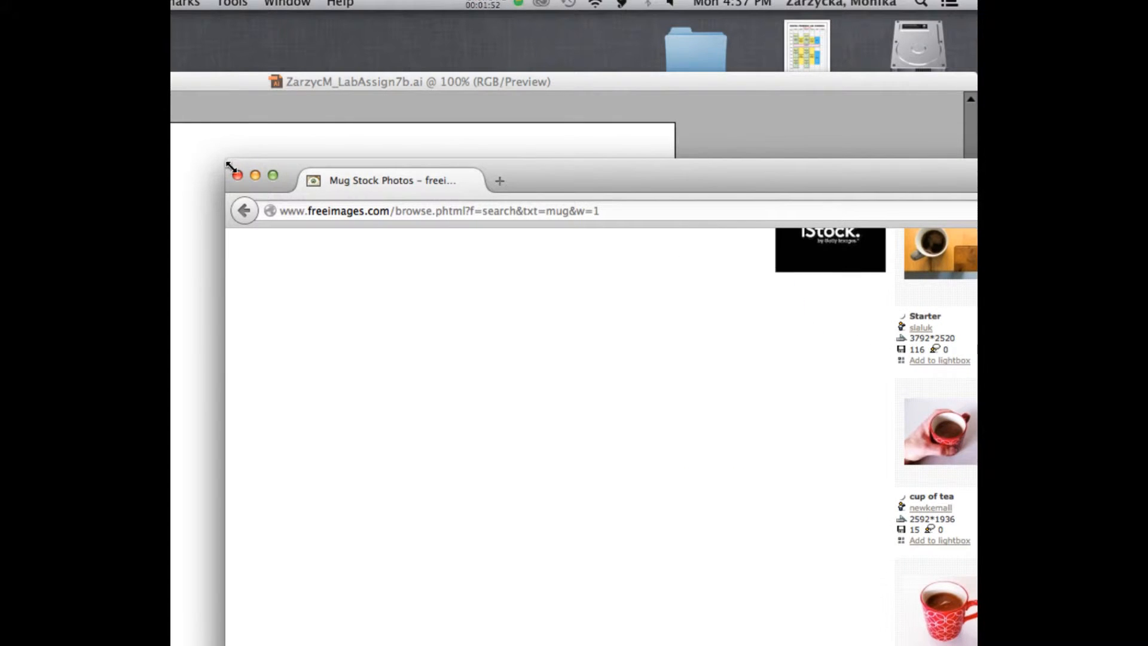
left_click(239, 175)
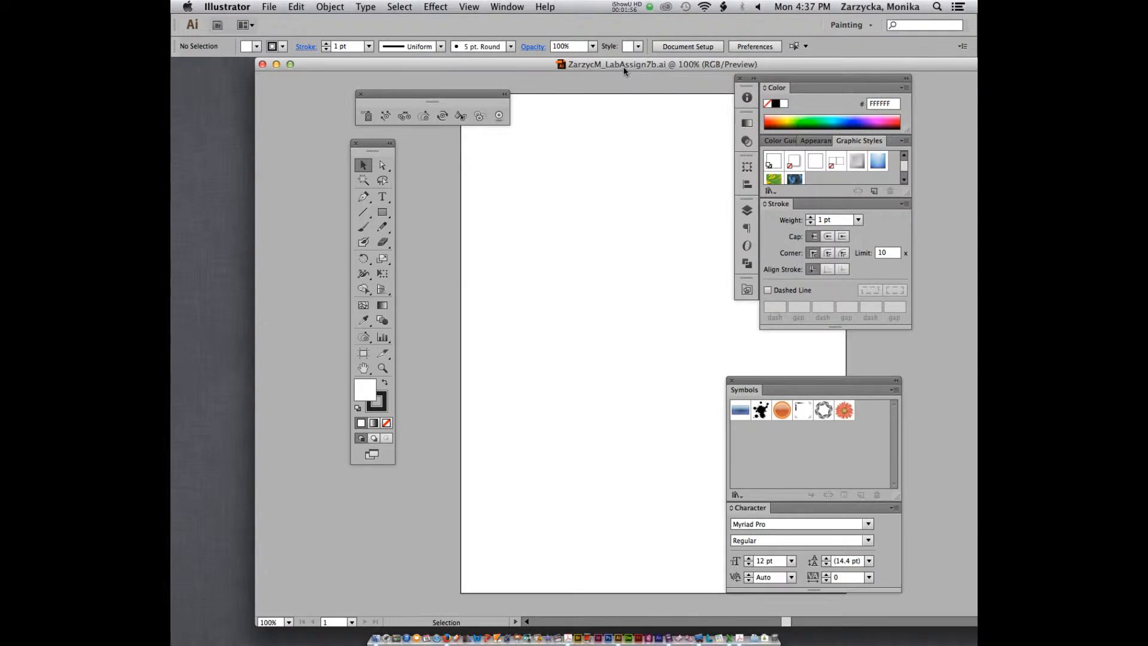
Place mug.jpg from the other recent Lab4 folder into the document
left_click(267, 6)
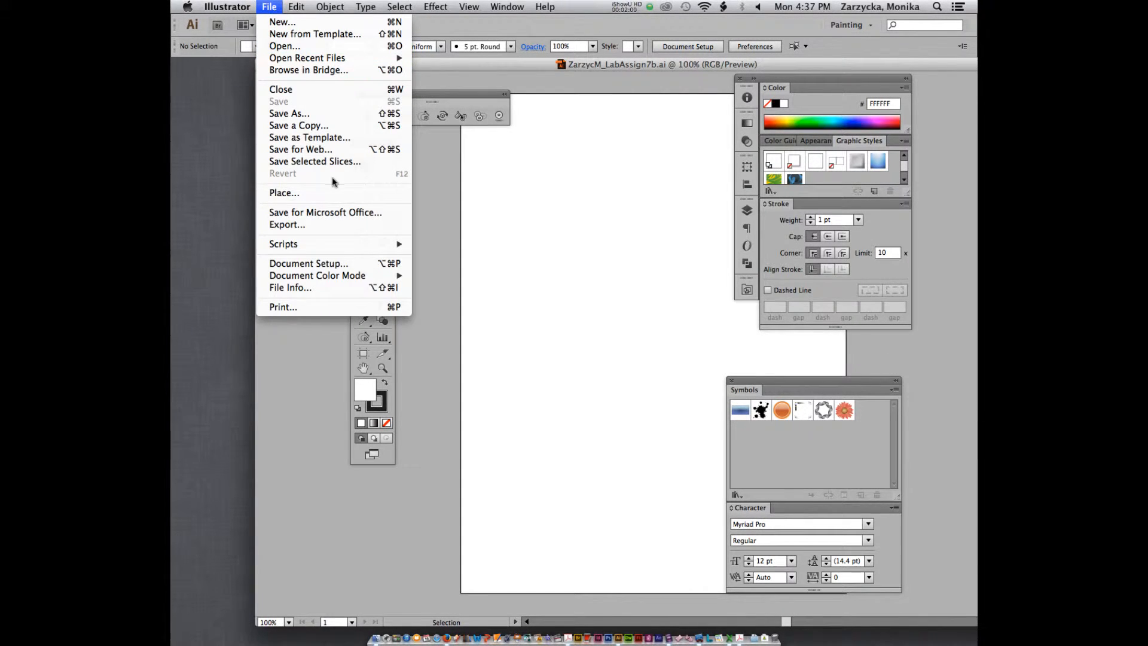
left_click(299, 194)
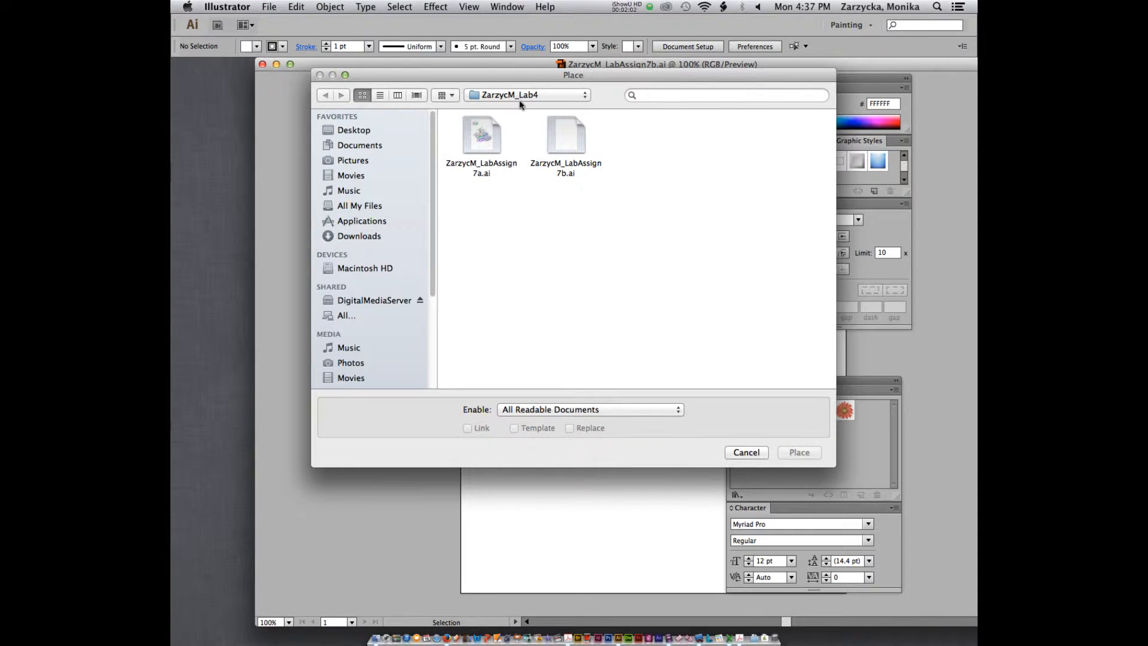
left_click(508, 98)
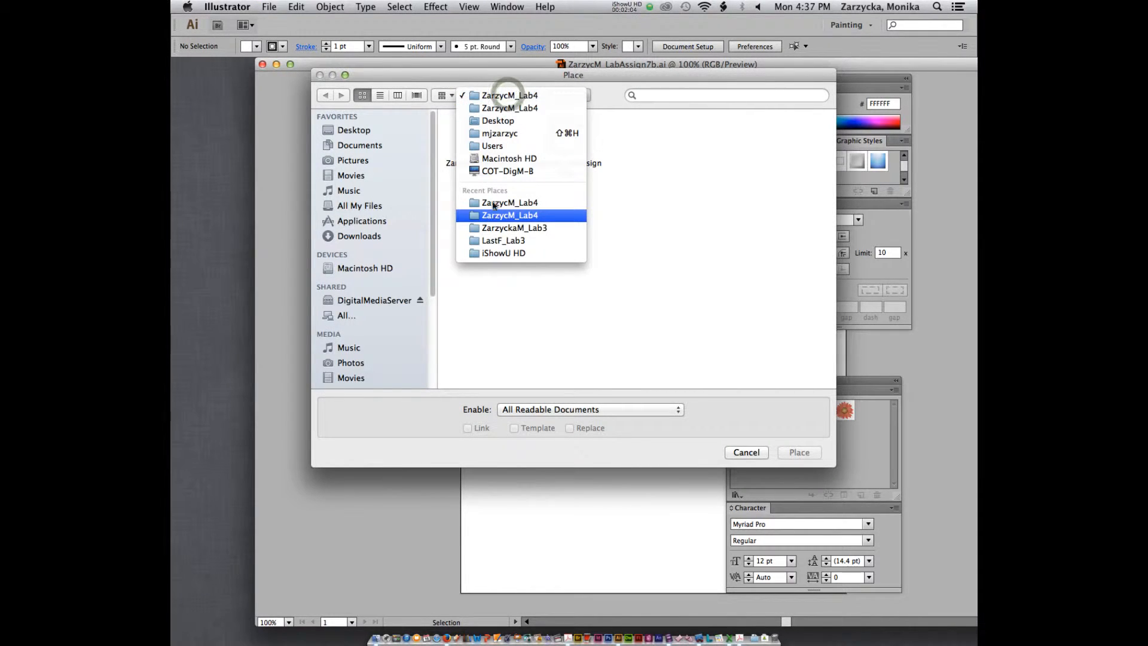
left_click(492, 216)
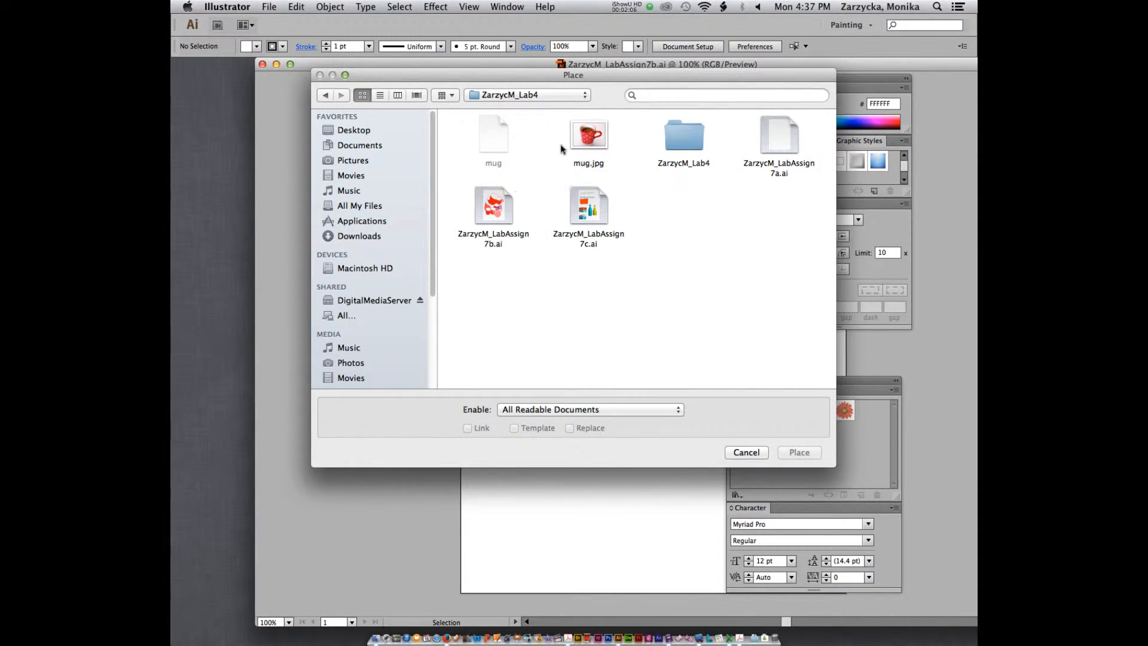
left_click(584, 144)
left_click(810, 450)
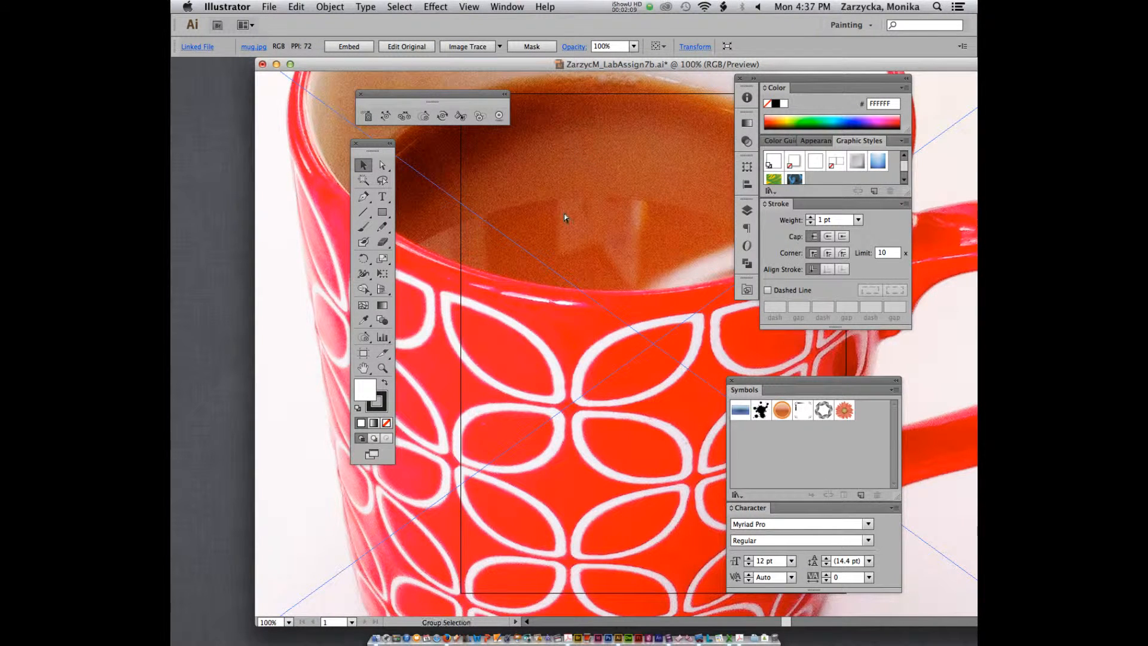
Scale the placed mug photo down proportionally to roughly the artboard's width and position it over the artboard
left_click_drag(558, 212, 871, 468)
left_click(471, 359)
key("super+minus")
key("super+minus")
key("super+minus")
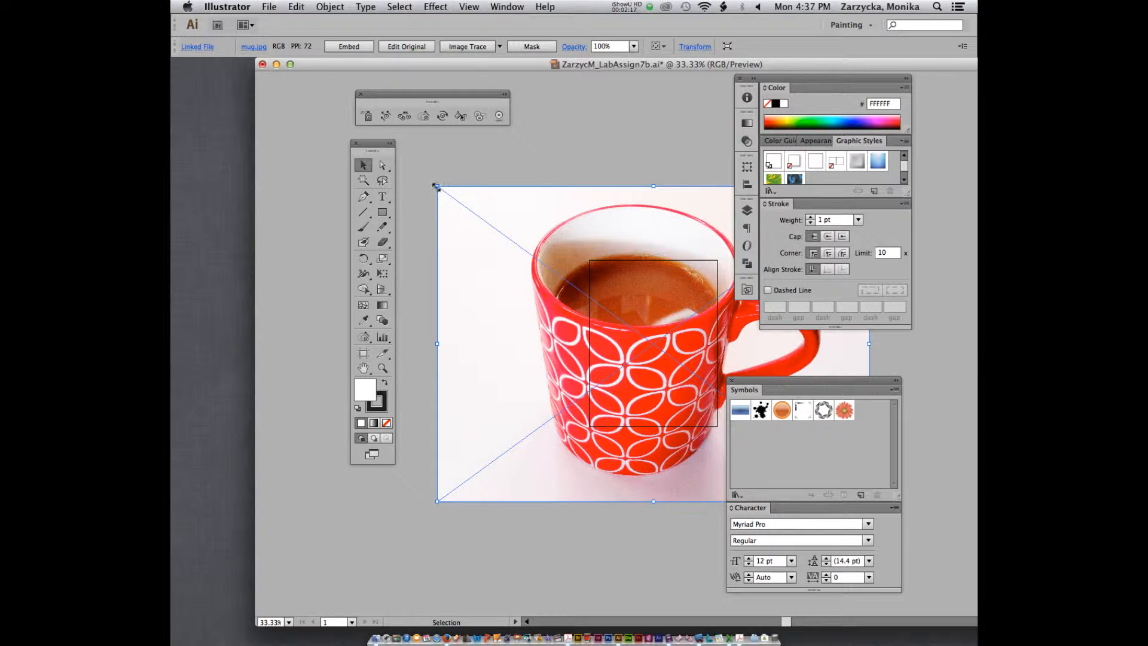
left_click_drag(438, 187, 610, 311)
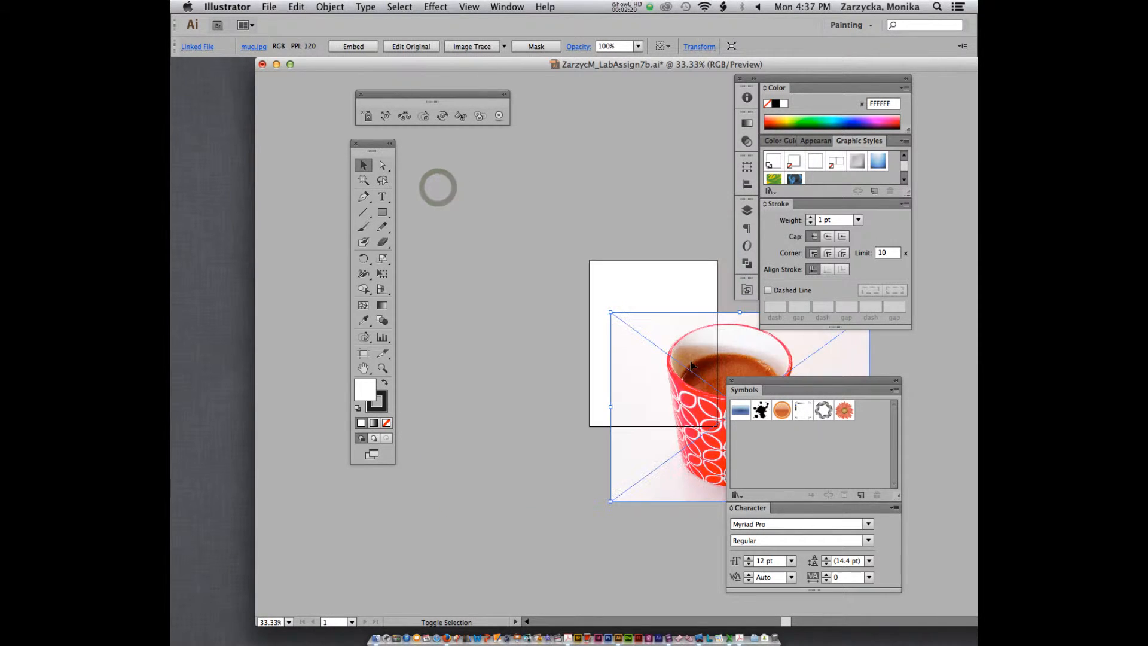
left_click_drag(692, 373, 614, 317)
left_click_drag(533, 256, 639, 332)
left_click_drag(712, 386, 652, 328)
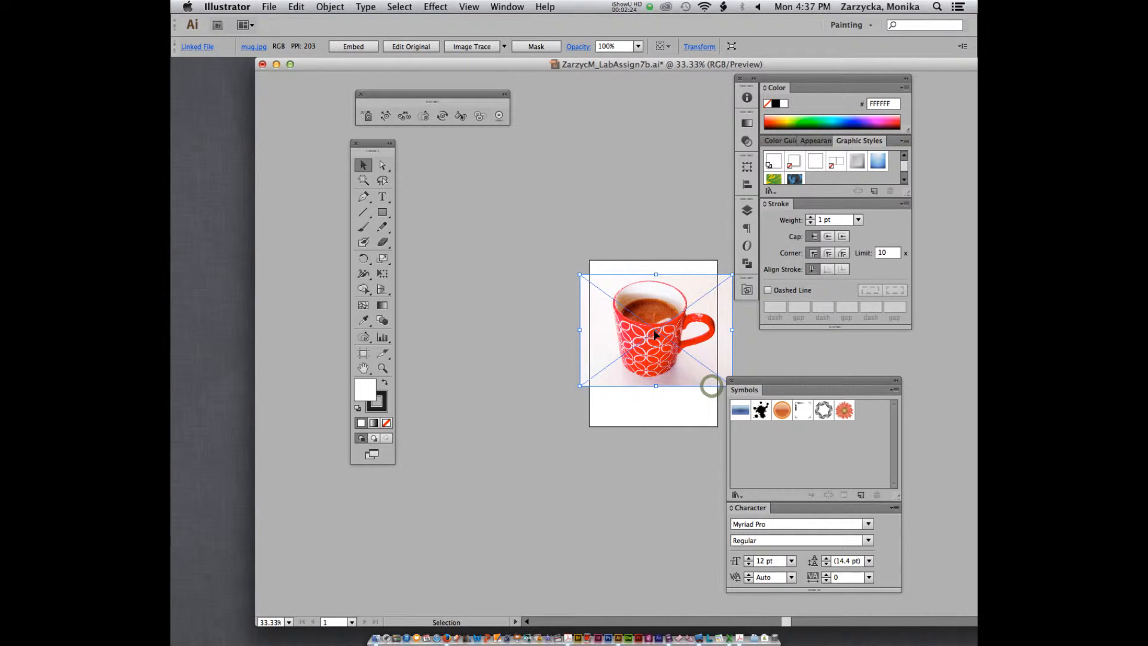
Shrink the mug photo further so it fits inside the artboard and move it to the upper half of the page
left_click_drag(578, 274, 612, 305)
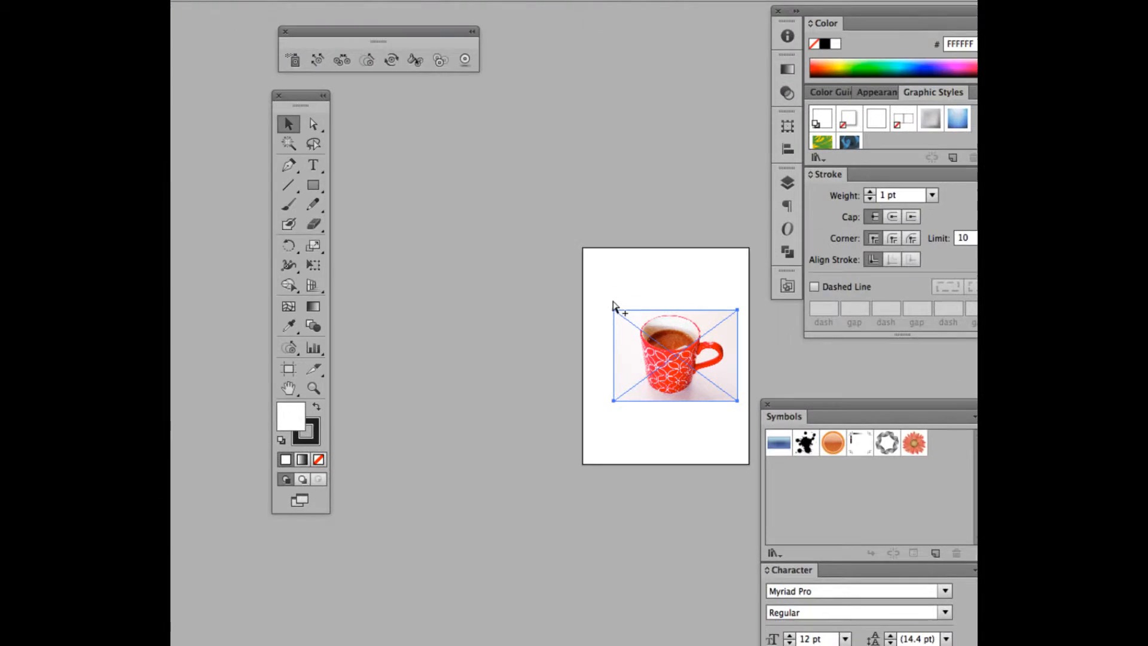
left_click(616, 308)
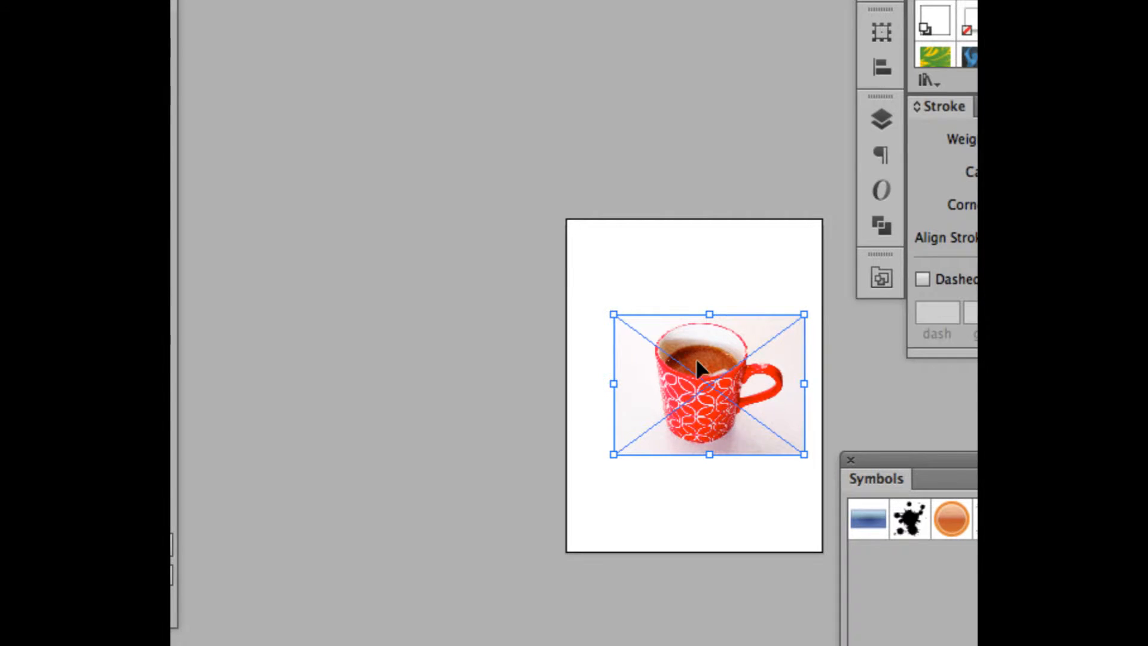
left_click_drag(694, 364, 630, 294)
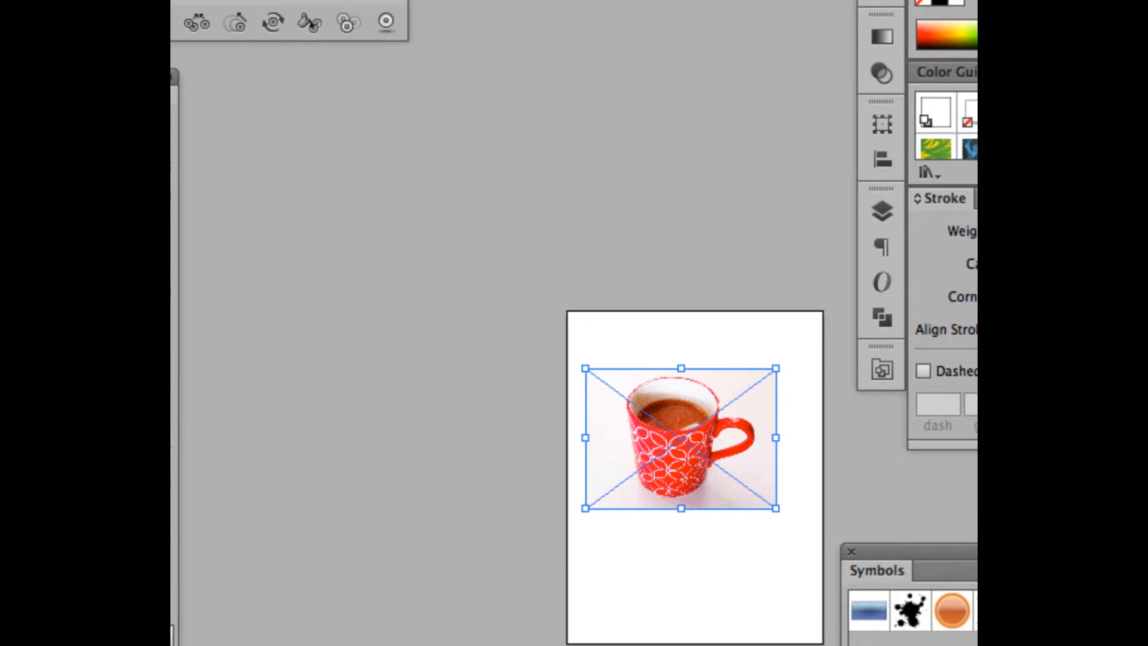
Move the toolbox closer to the artboard, add a new layer above the mug photo, and lock Layer 1
left_click_drag(172, 67, 332, 57)
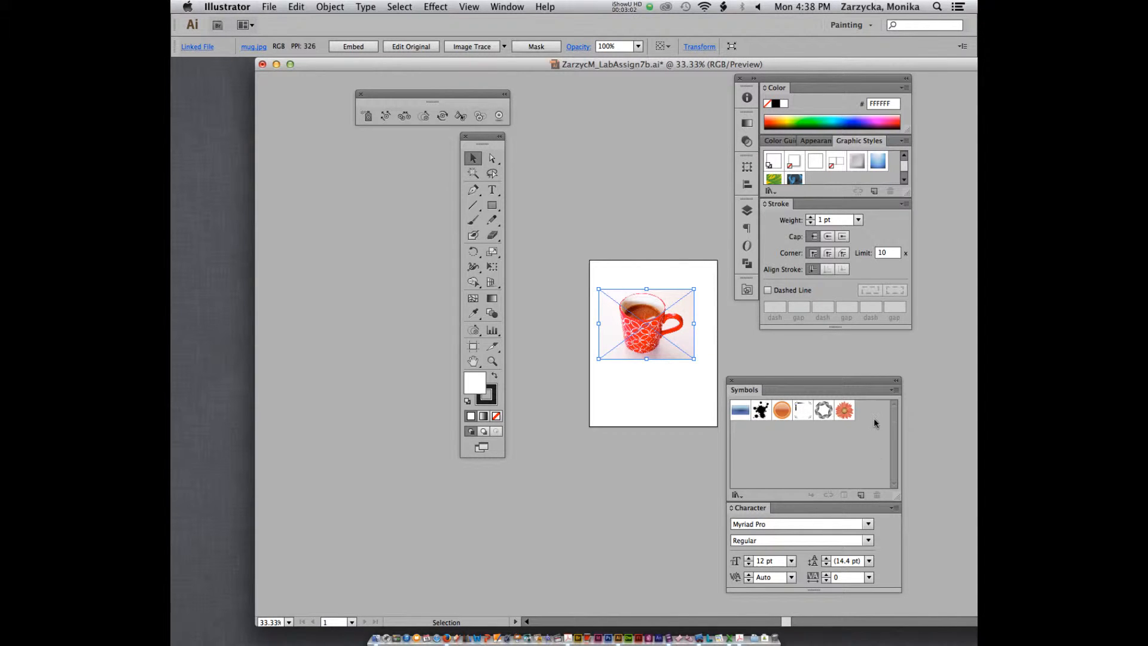
left_click(747, 208)
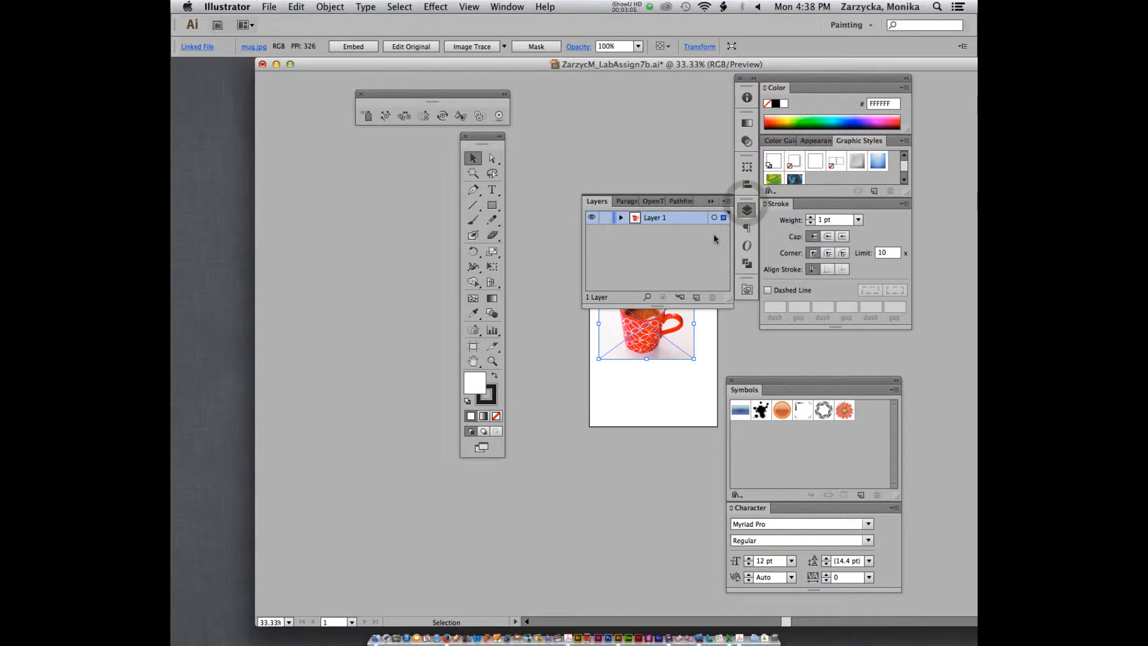
left_click(696, 297)
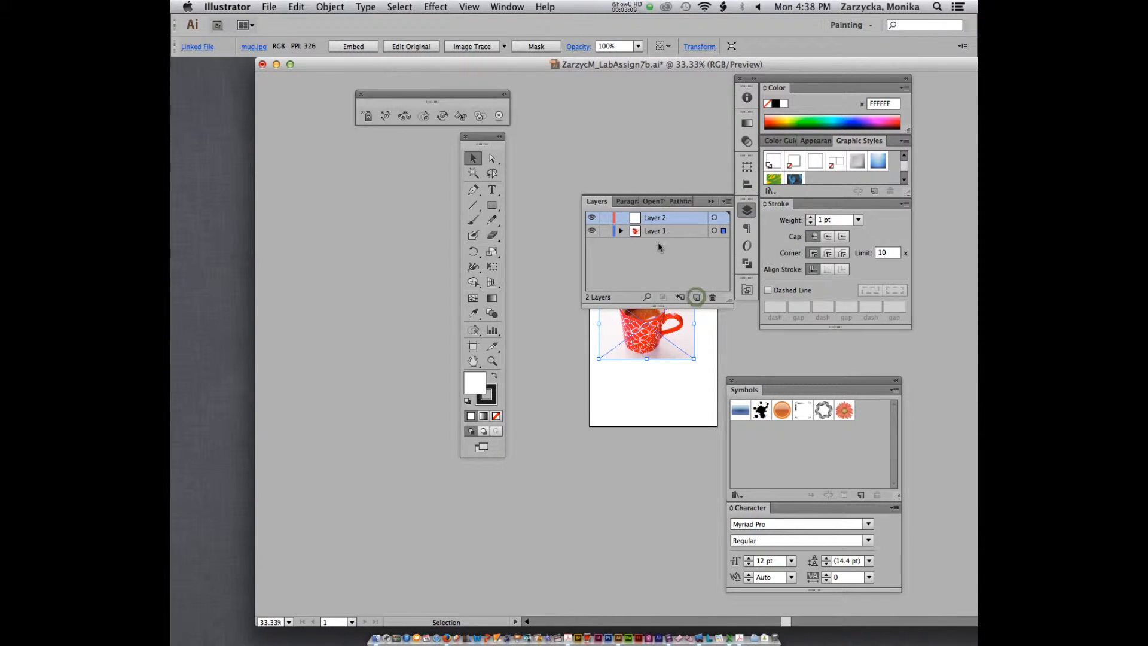
left_click(603, 231)
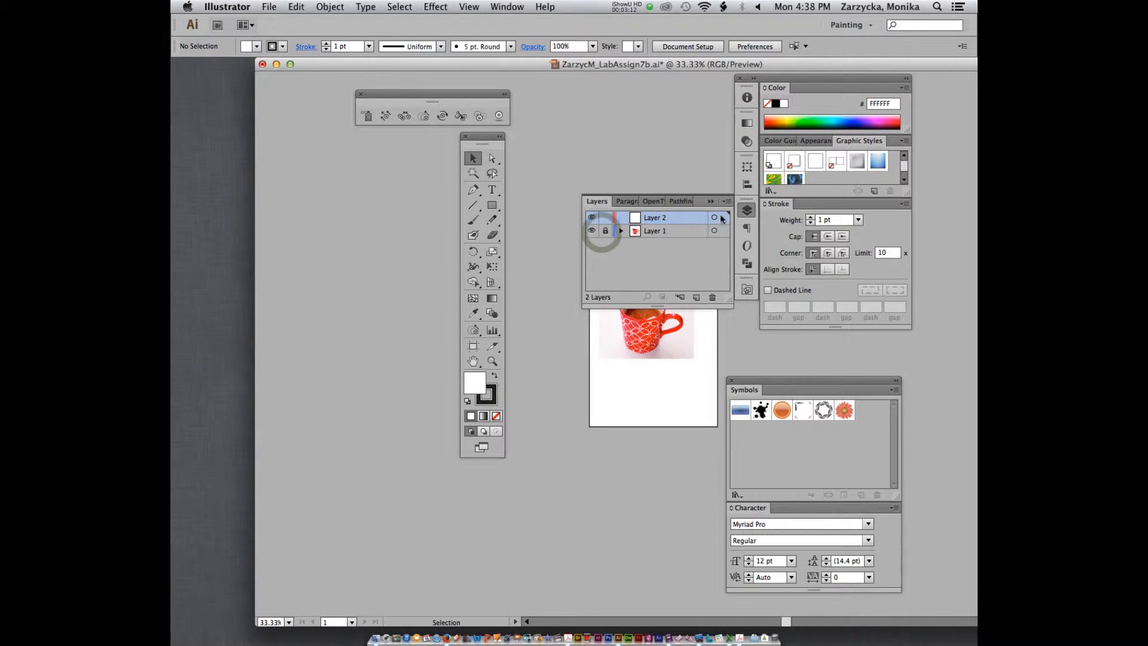
Collapse the layers list and set up the Pen tool with no fill and a yellow F0FF15 stroke
left_click(707, 202)
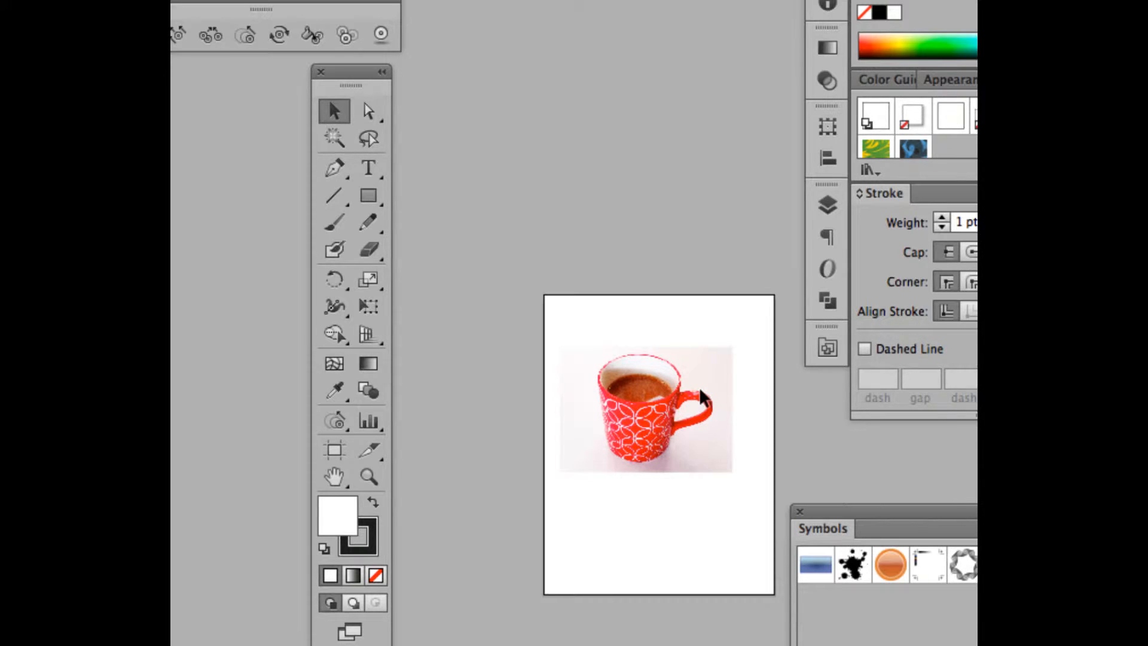
scroll(703, 397, "up", 5)
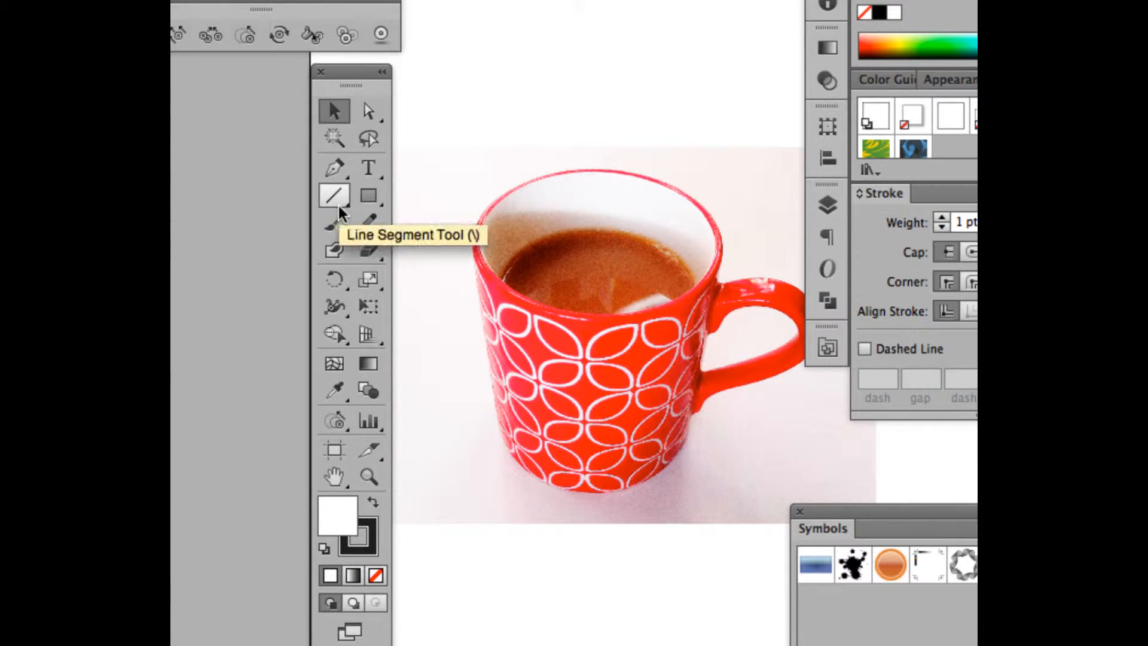
left_click(334, 168)
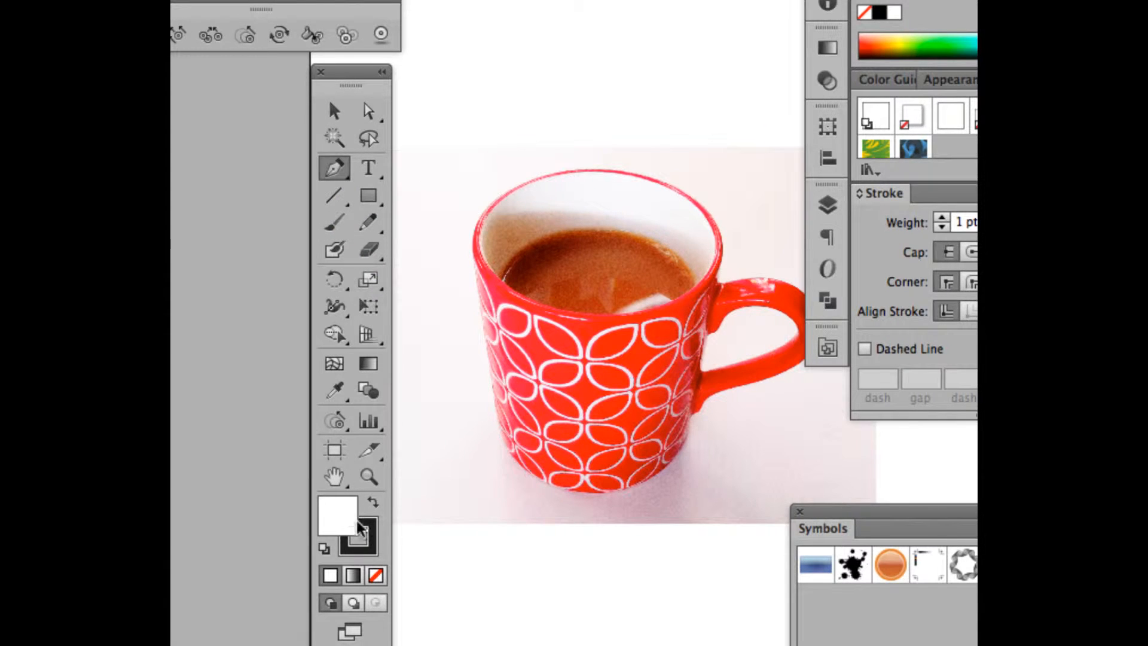
key("slash")
left_click(370, 543)
left_click(908, 35)
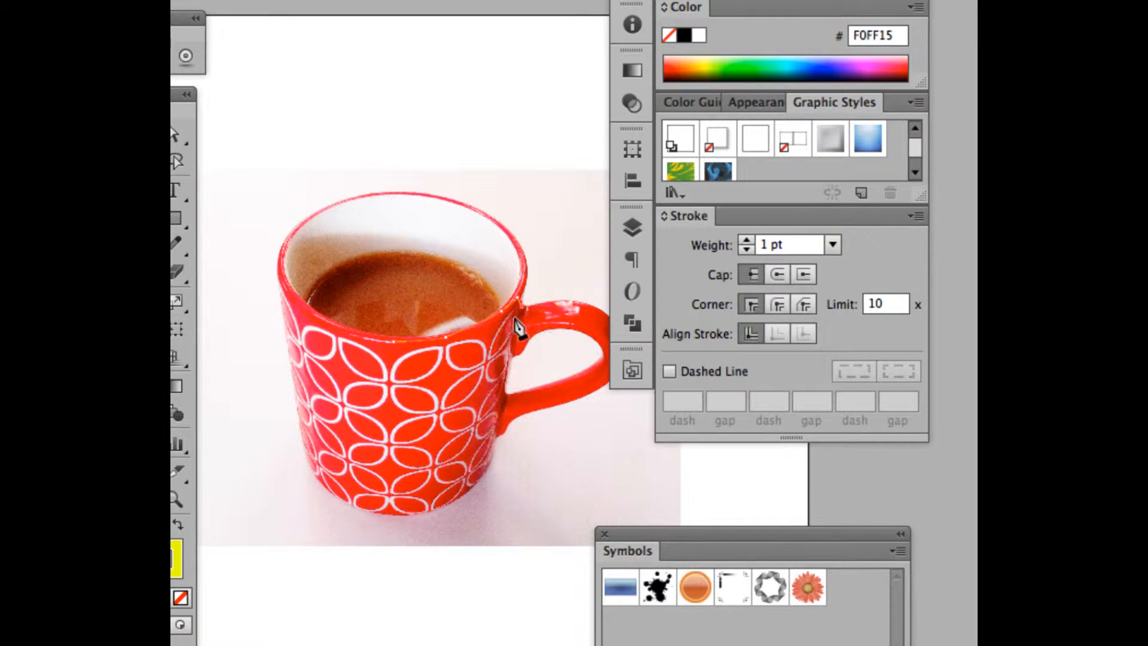
Trace the right side of the mug body with the Pen tool, from the front rim down past the handle
left_click(512, 343)
left_click(504, 389)
left_click(497, 442)
key("v")
left_click(493, 457)
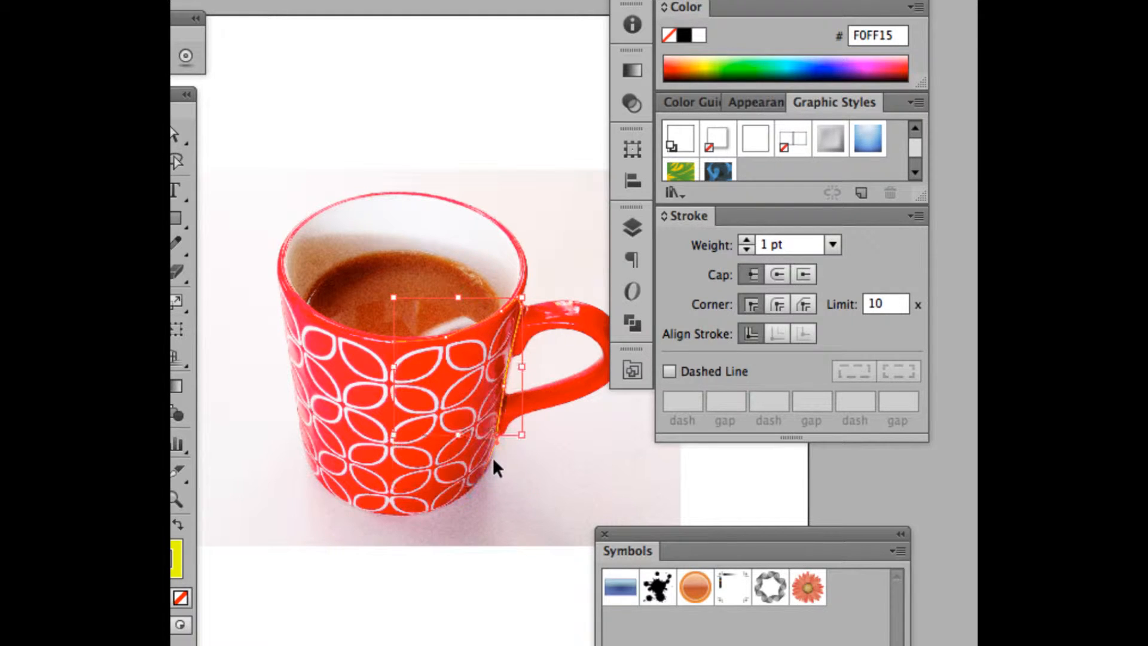
Continue the mug body outline around the curved base to the lower left side
key("p")
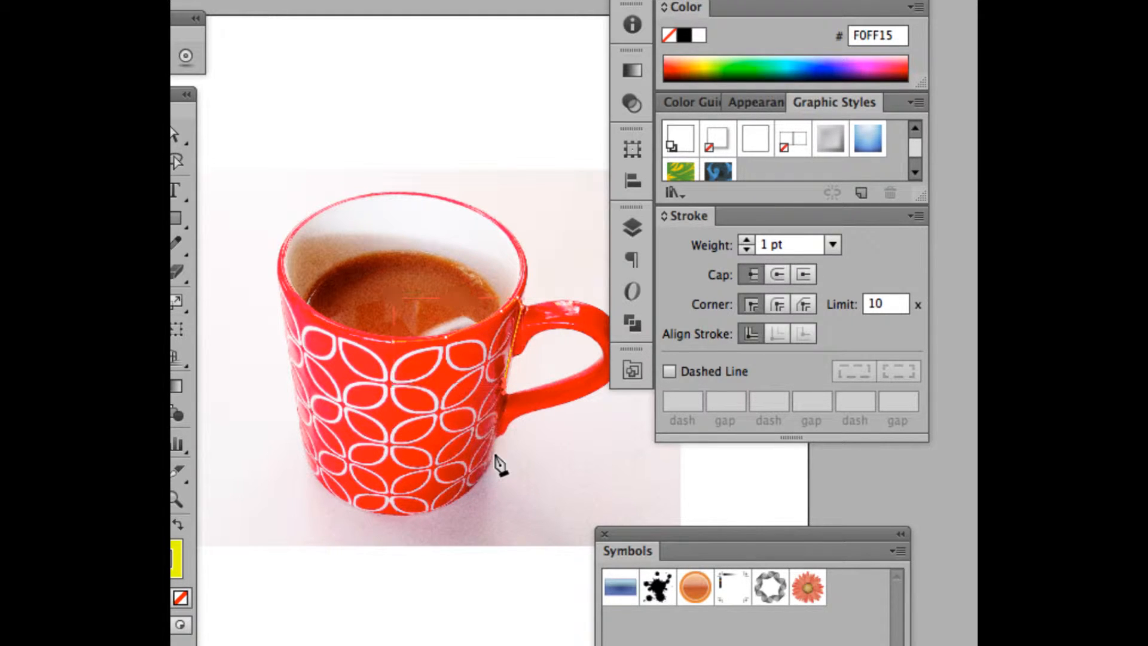
key("v")
key("p")
key("v")
key("p")
key("v")
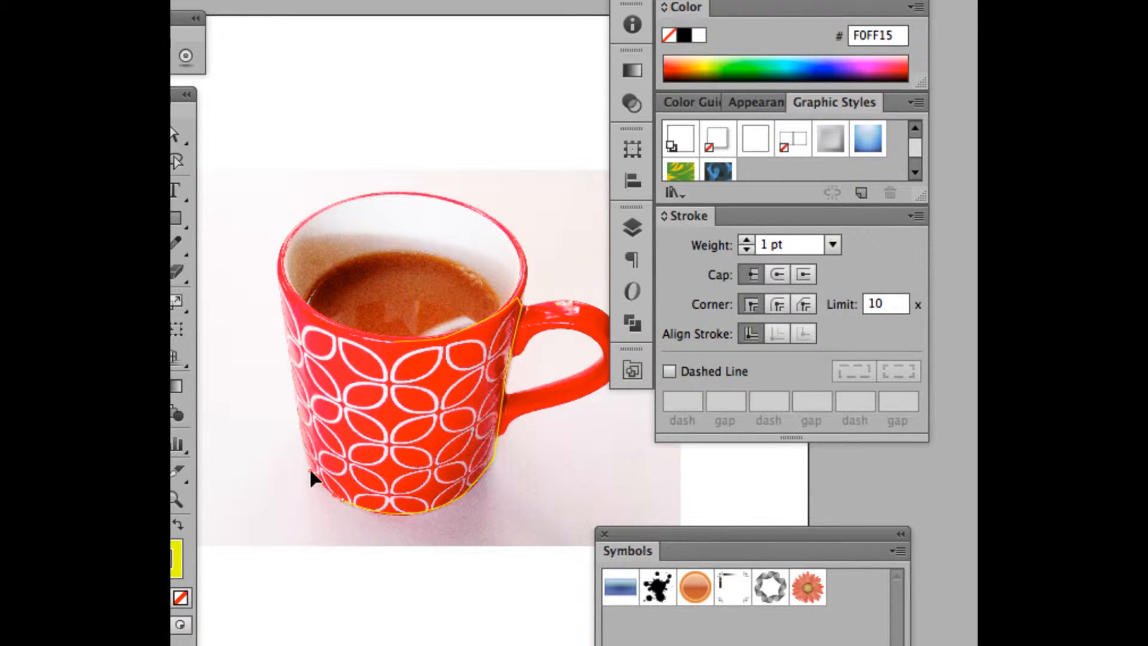
Extend the mug body outline up the left side to the rim
key("p")
key("v")
key("p")
key("v")
key("p")
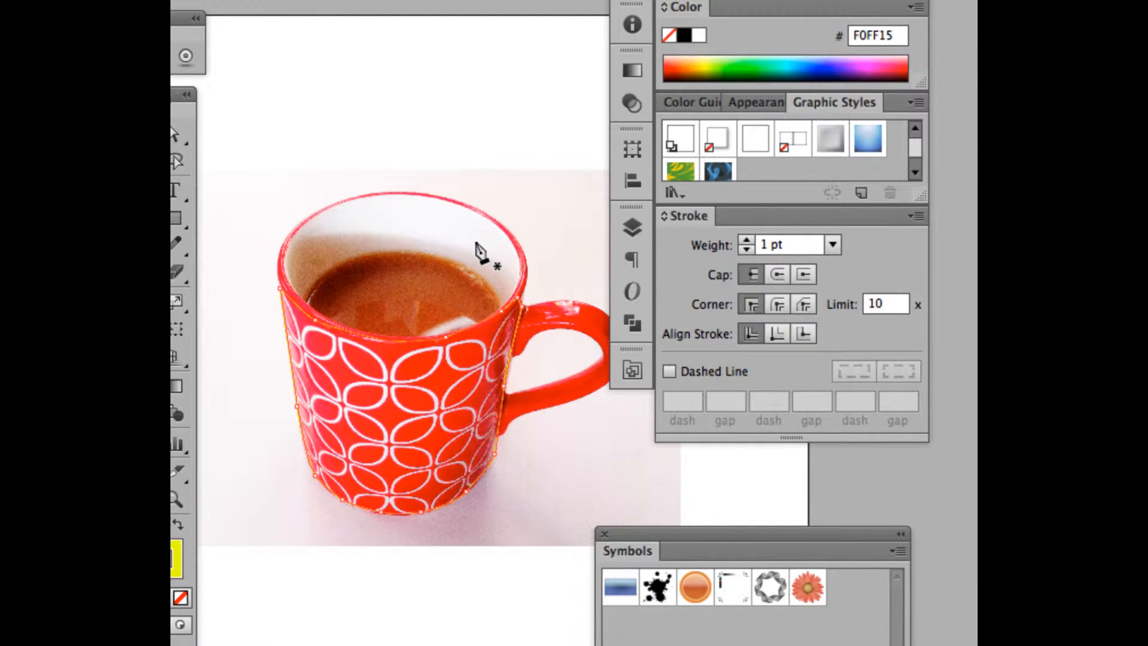
key("super")
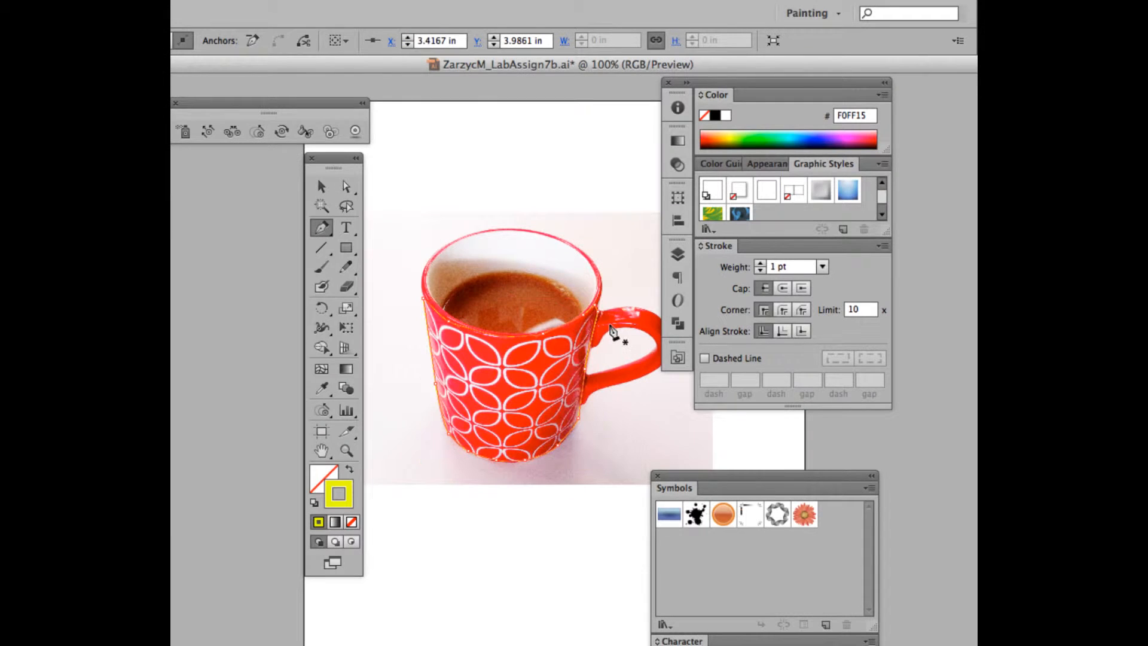
left_click(346, 248)
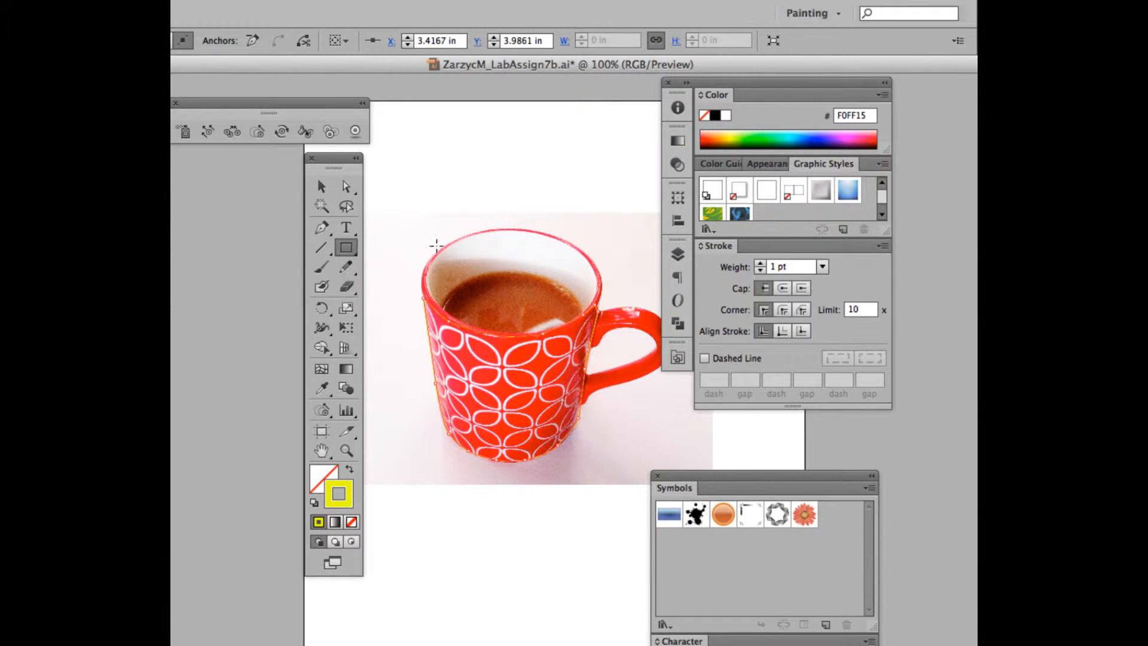
mouse_move(433, 244)
left_mouse_down()
mouse_move(554, 325)
mouse_move(603, 340)
left_mouse_up()
key("super+z")
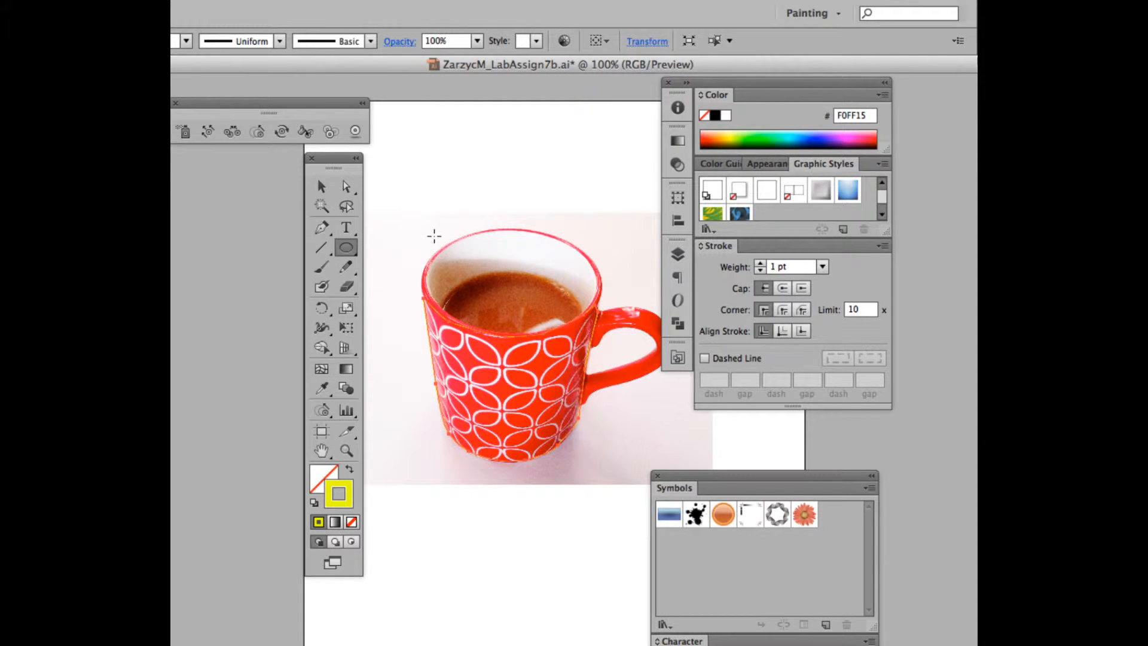
Draw an ellipse over the mug's opening, then move and resize it to match the outer rim
left_click_drag(434, 236, 606, 333)
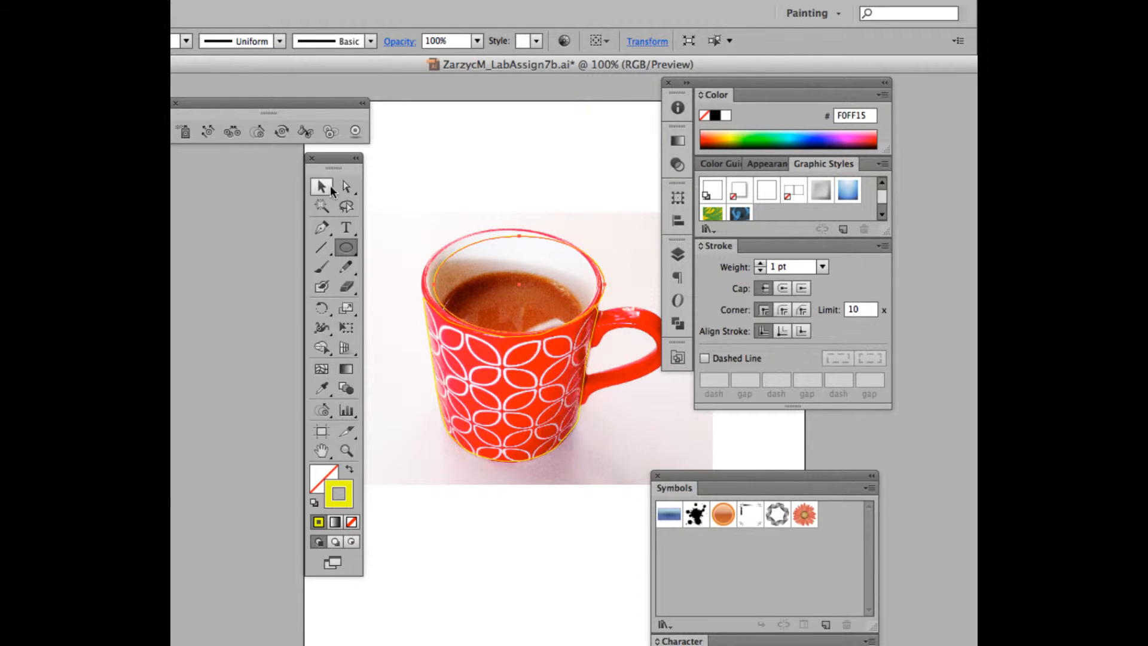
left_click(331, 186)
left_click_drag(459, 248, 447, 243)
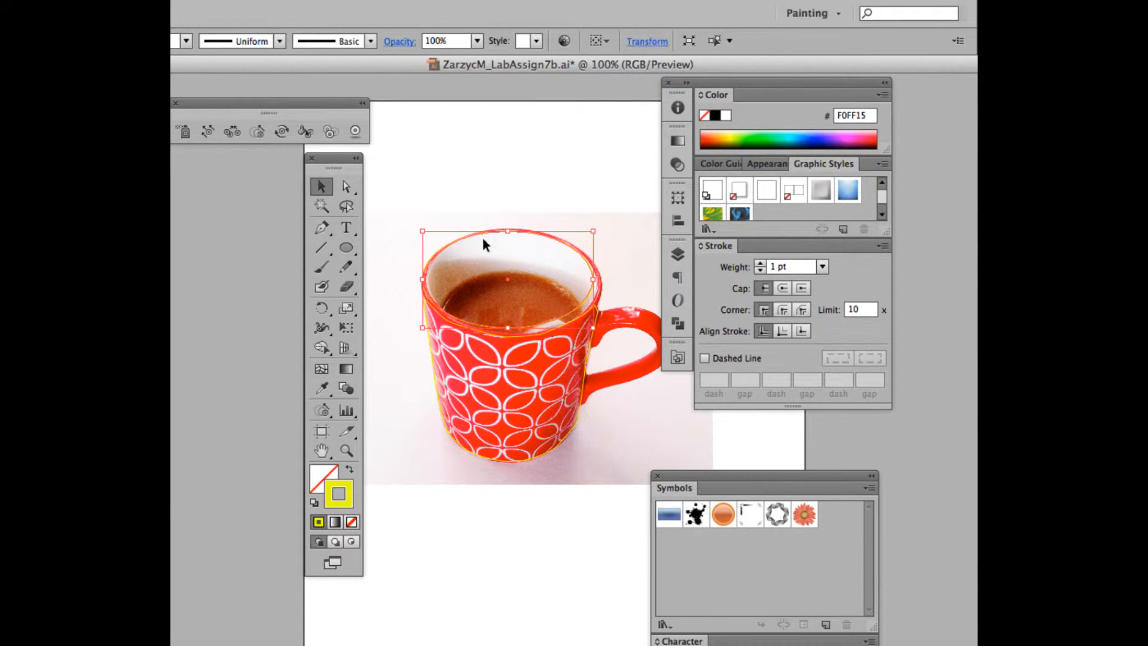
left_click_drag(593, 327, 603, 335)
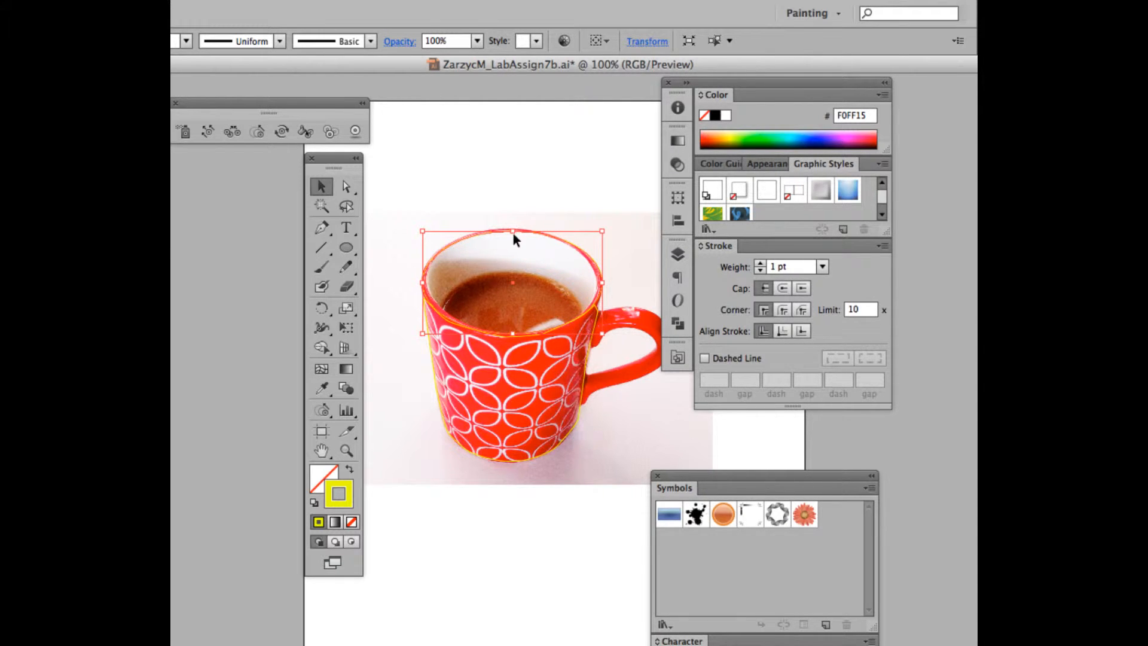
left_click_drag(513, 233, 510, 229)
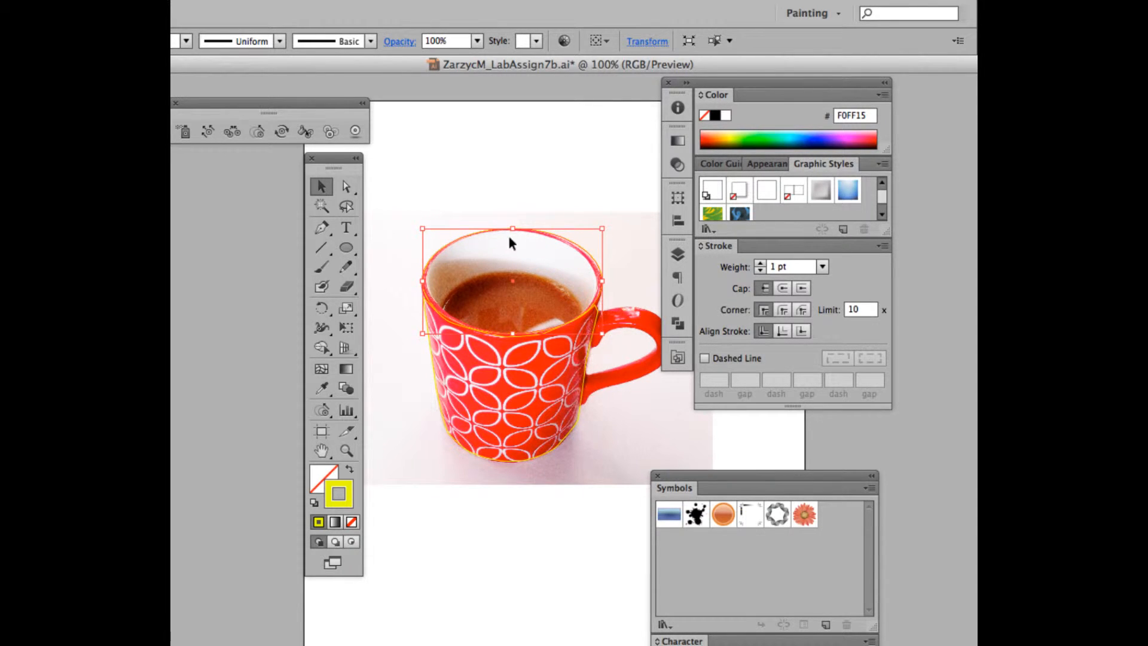
left_click_drag(514, 336, 514, 340)
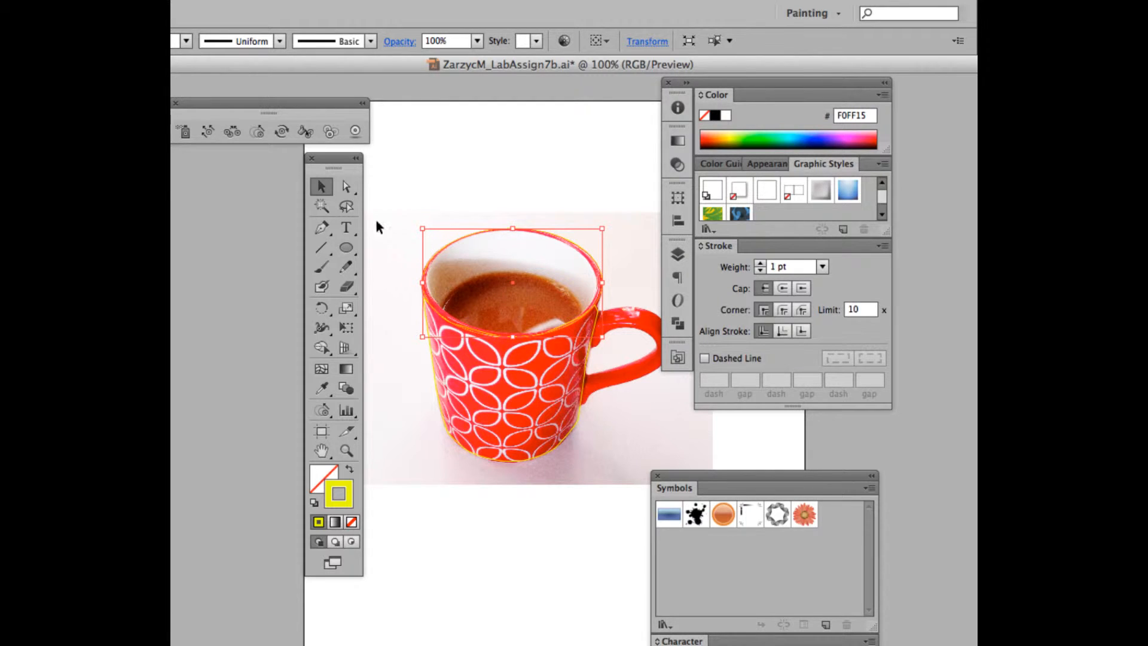
Give the rim ellipse a white fill and a 2 pt red stroke sampled from the mug photo
left_click(322, 388)
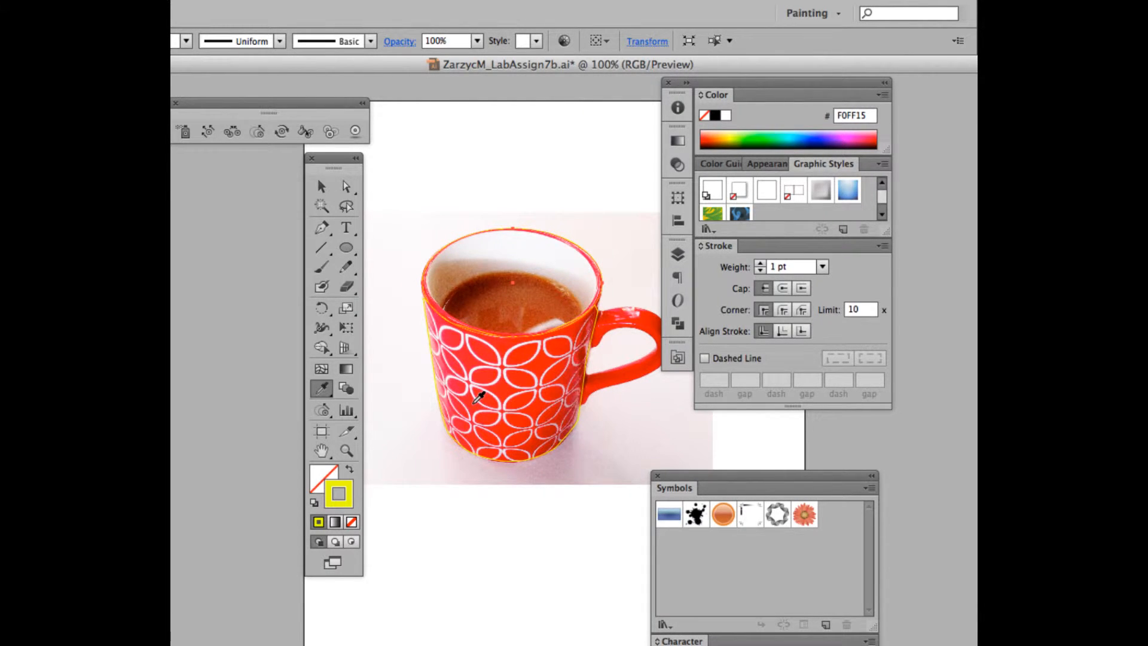
left_click(478, 399)
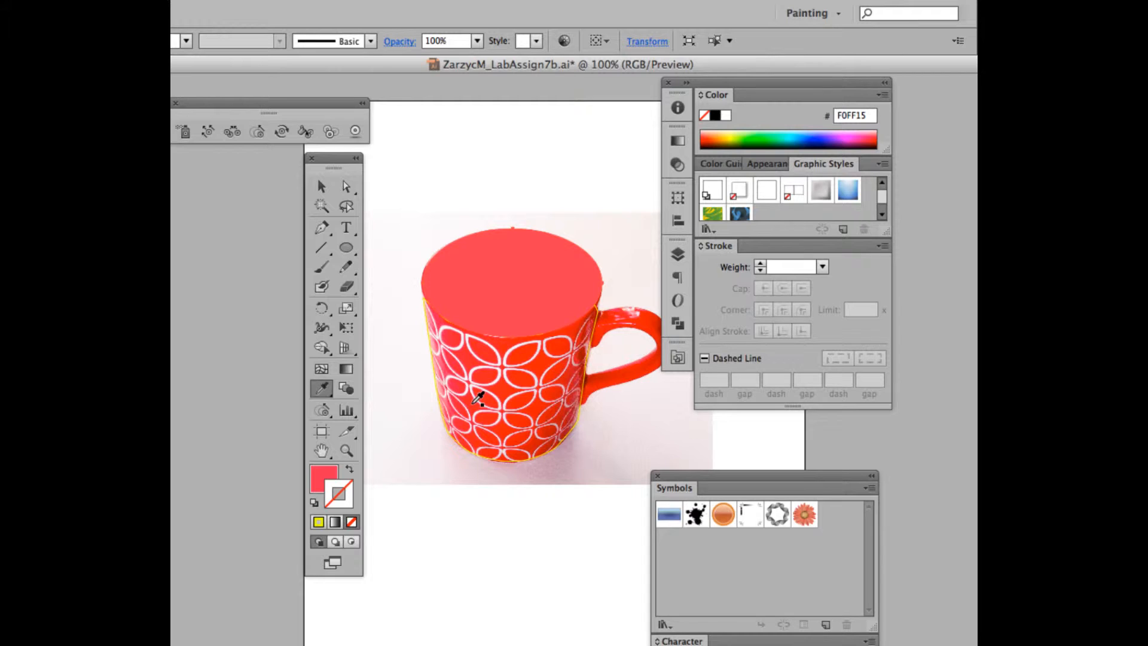
left_click(509, 386)
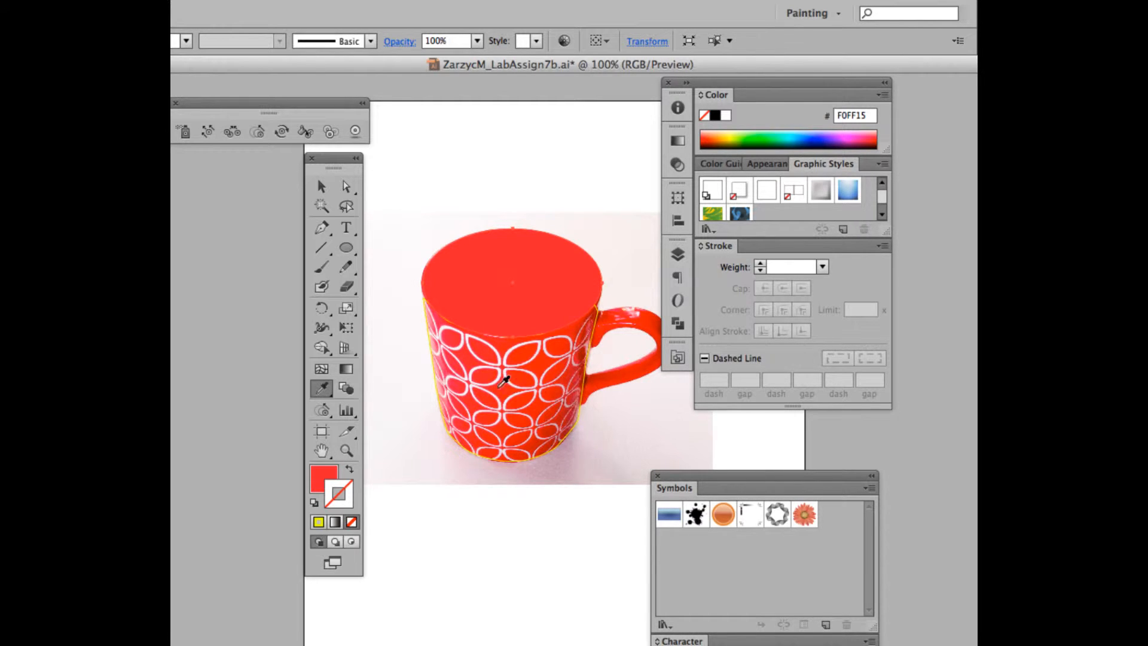
left_click(726, 115)
left_click(351, 471)
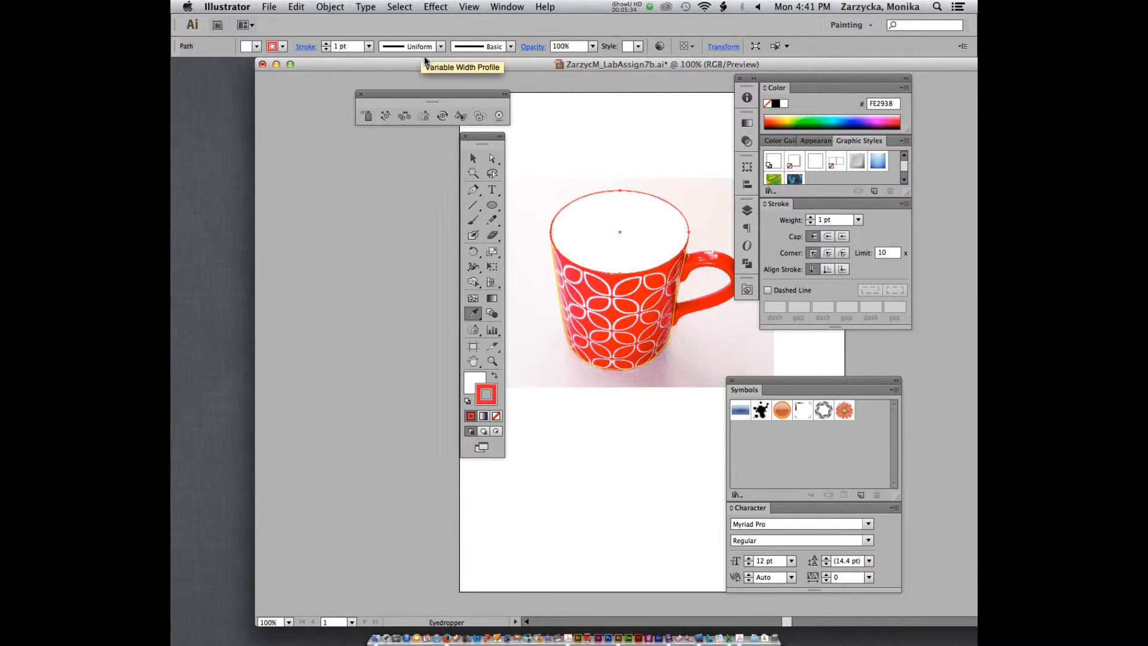
left_click(368, 47)
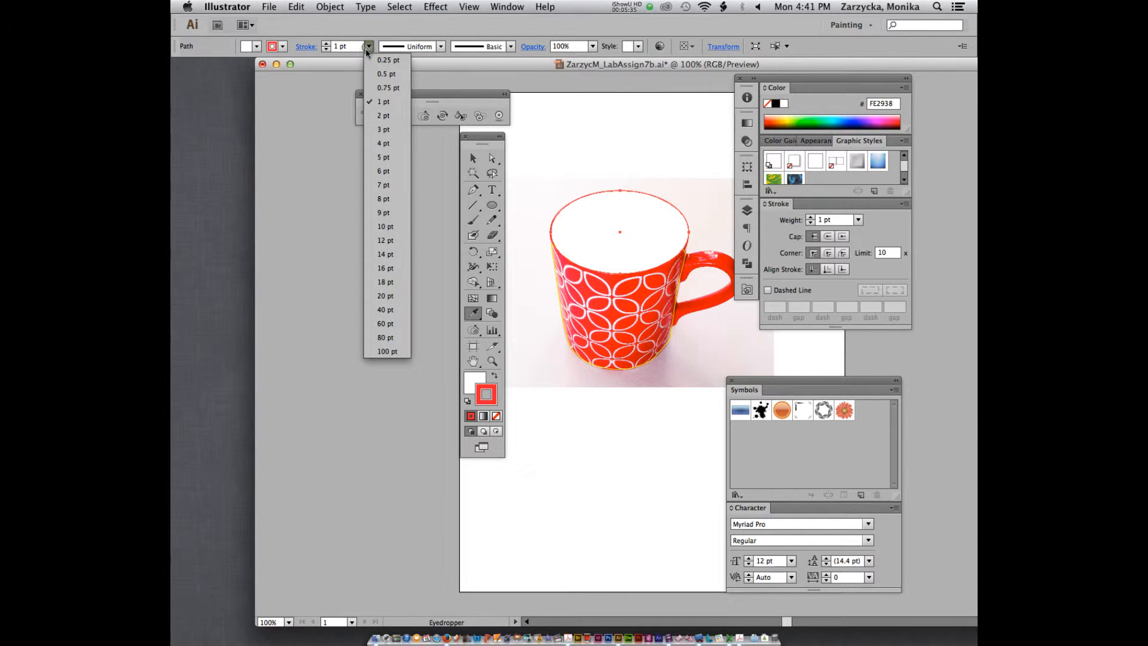
left_click(379, 119)
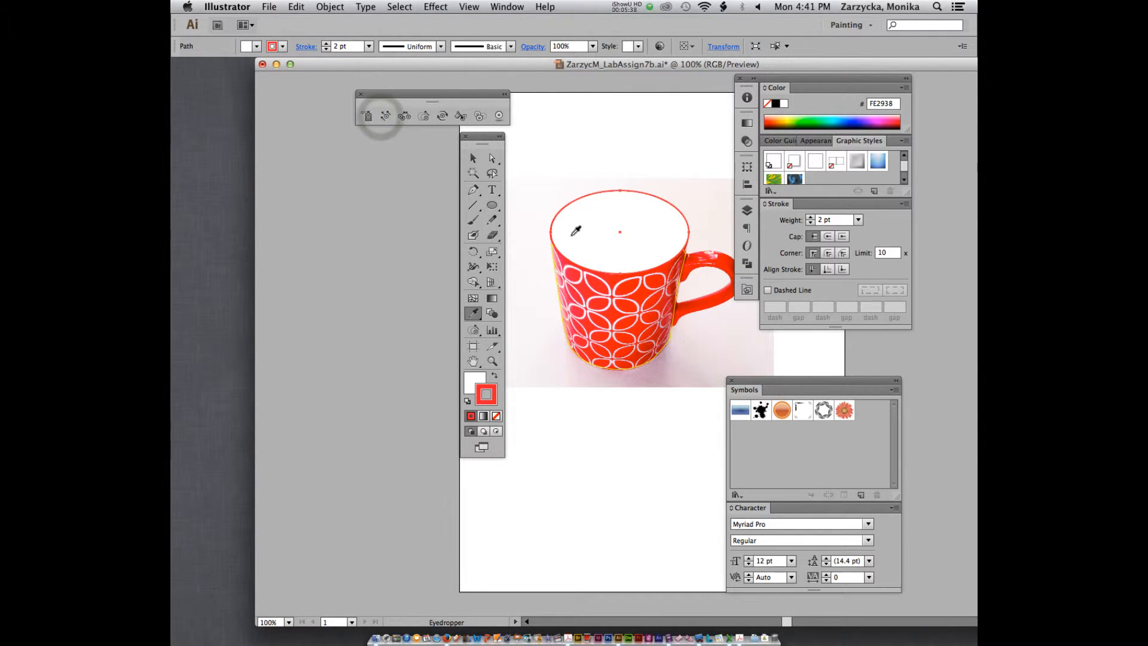
Remove the mug body outline's stroke and fill the shape with red FF2614 sampled from the photo
left_click(472, 157)
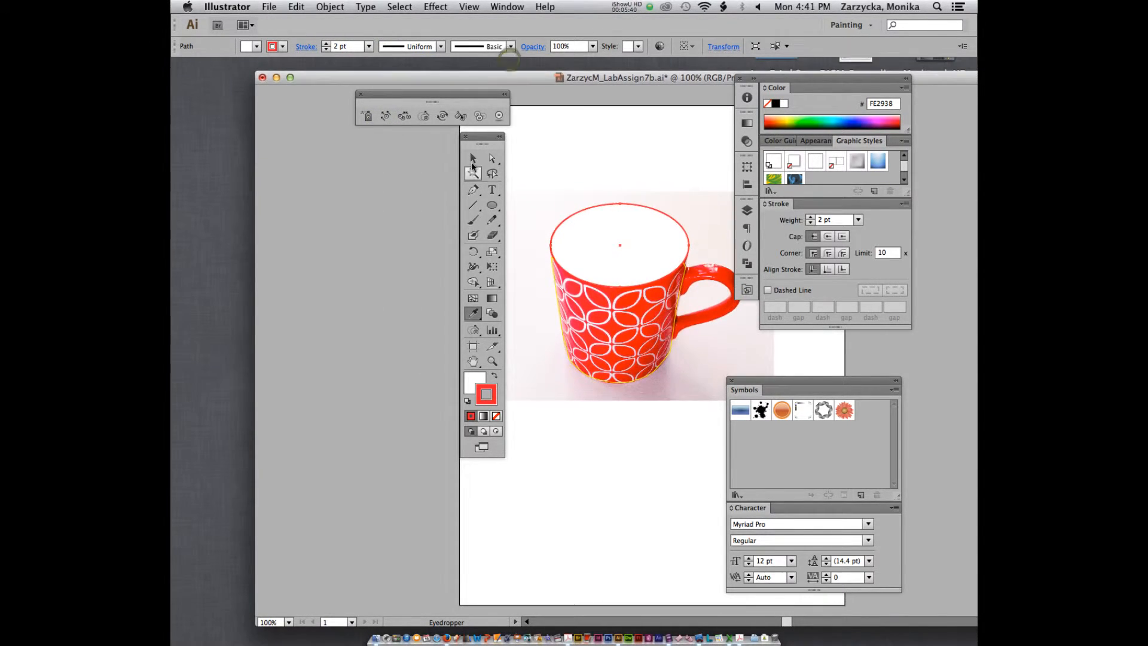
left_click(633, 362)
left_click(605, 385)
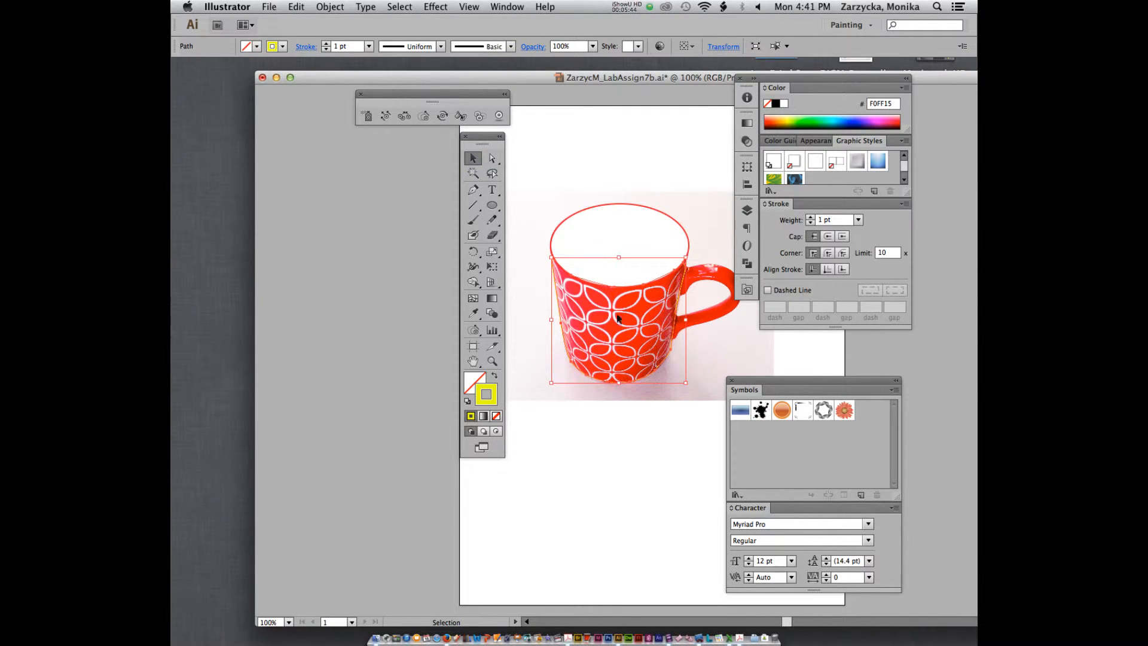
left_click(497, 417)
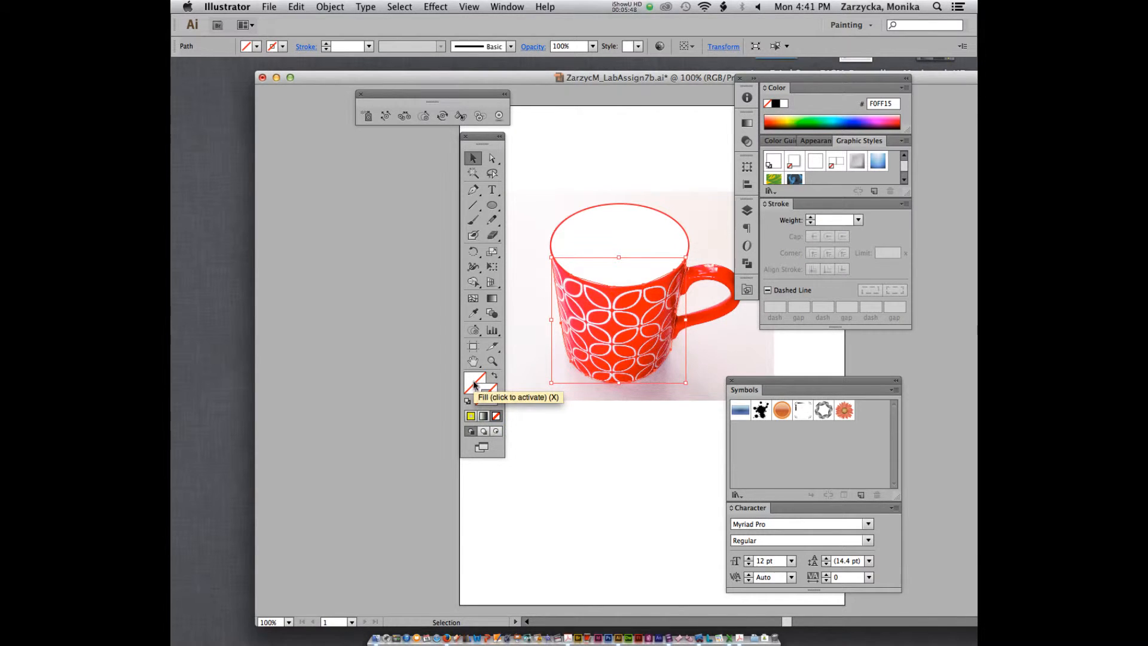
left_click(474, 384)
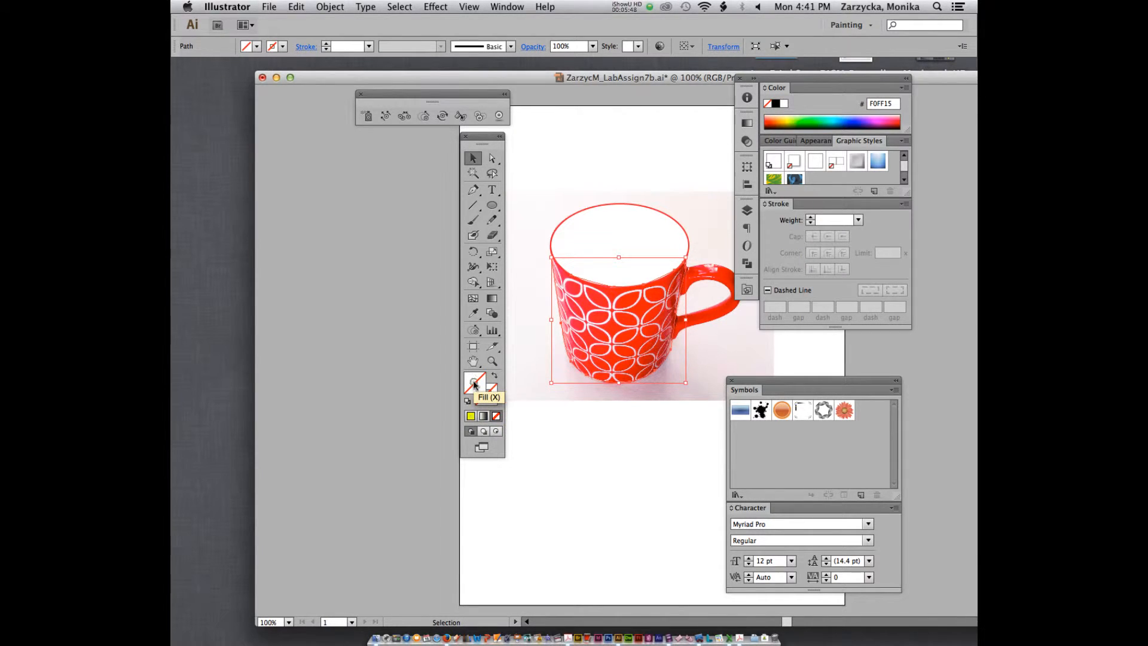
left_click(473, 313)
left_click(614, 326)
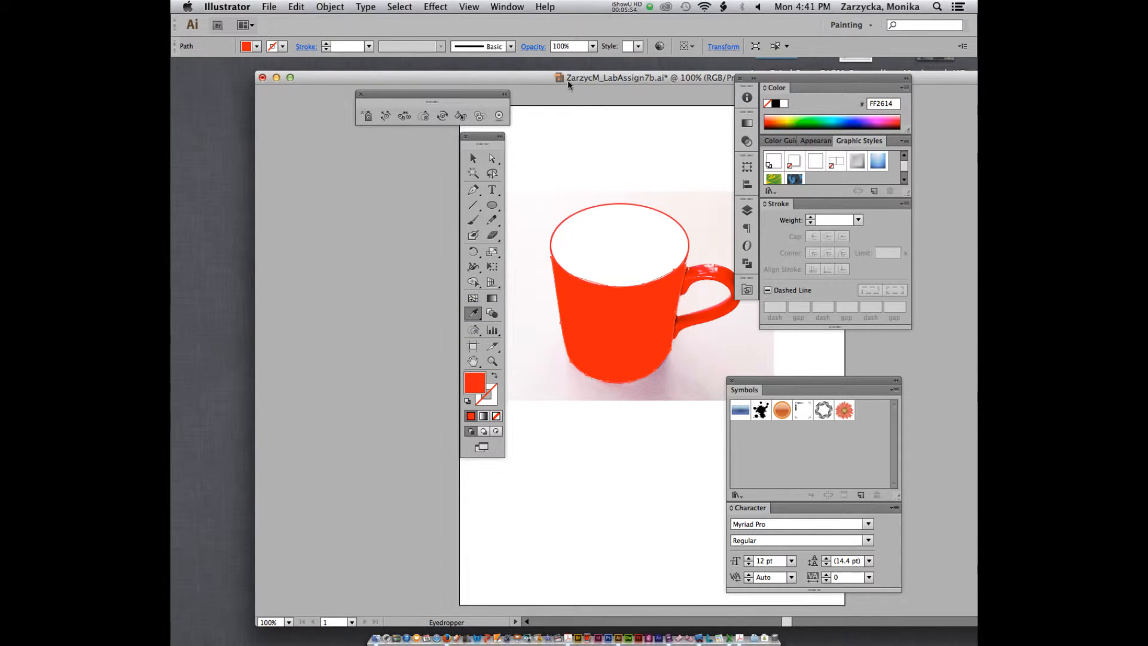
Reposition the document window and toolbox to uncover the handle, and trace the handle's outer edge with the Pen tool
left_click_drag(526, 79, 340, 168)
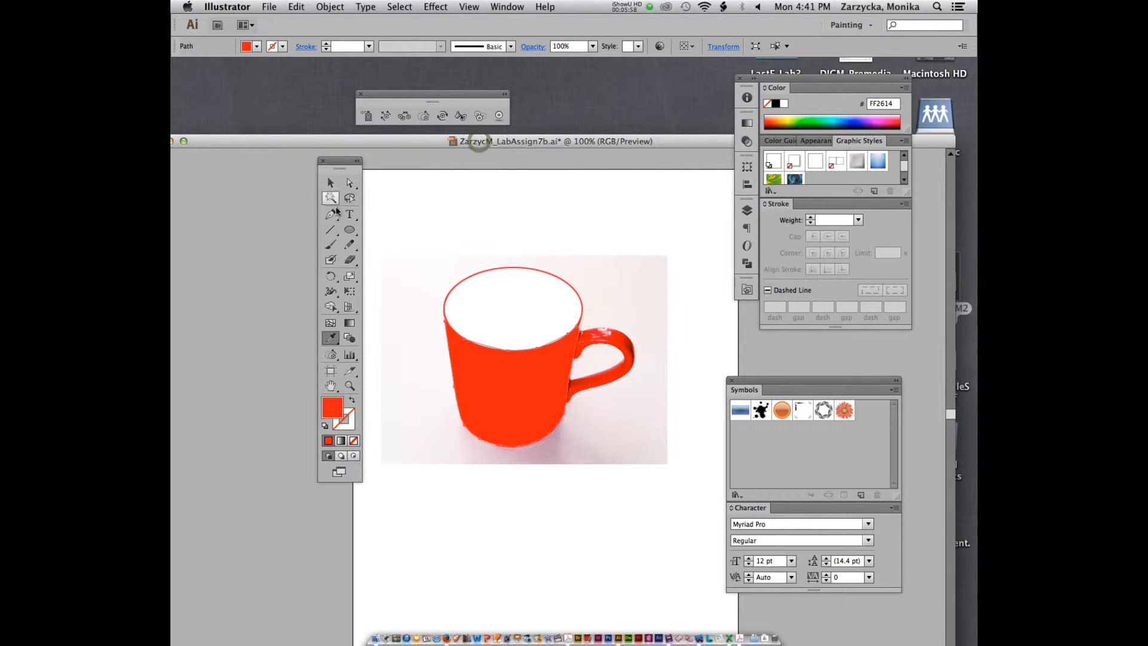
left_click(329, 221)
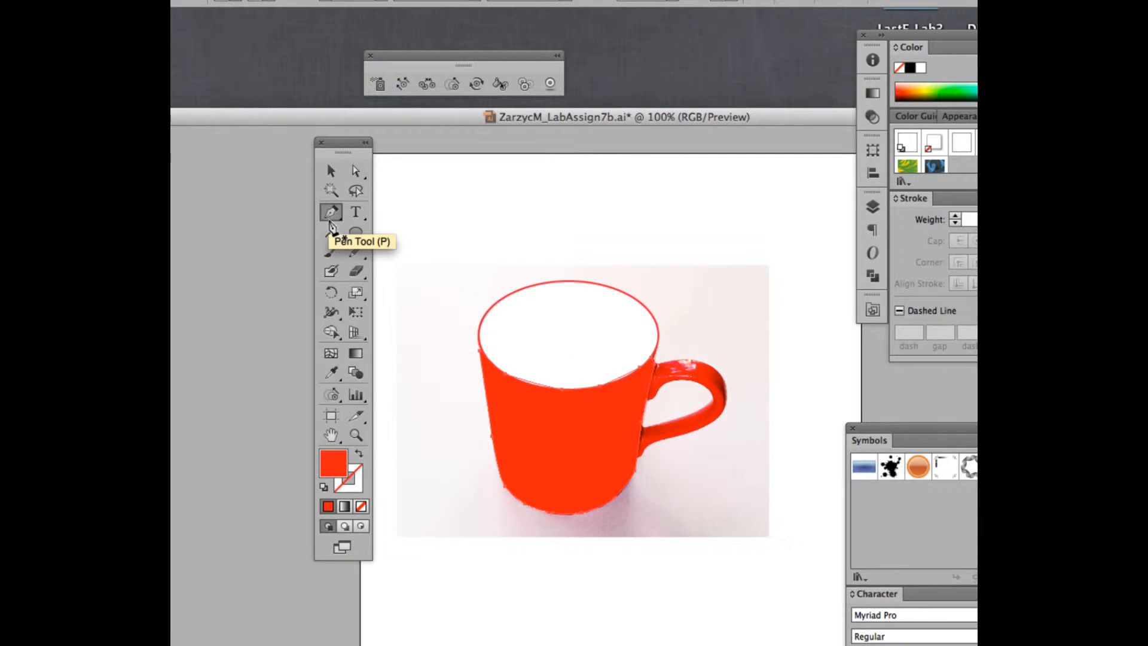
left_click(662, 361)
left_click_drag(802, 358, 675, 186)
left_click(868, 257)
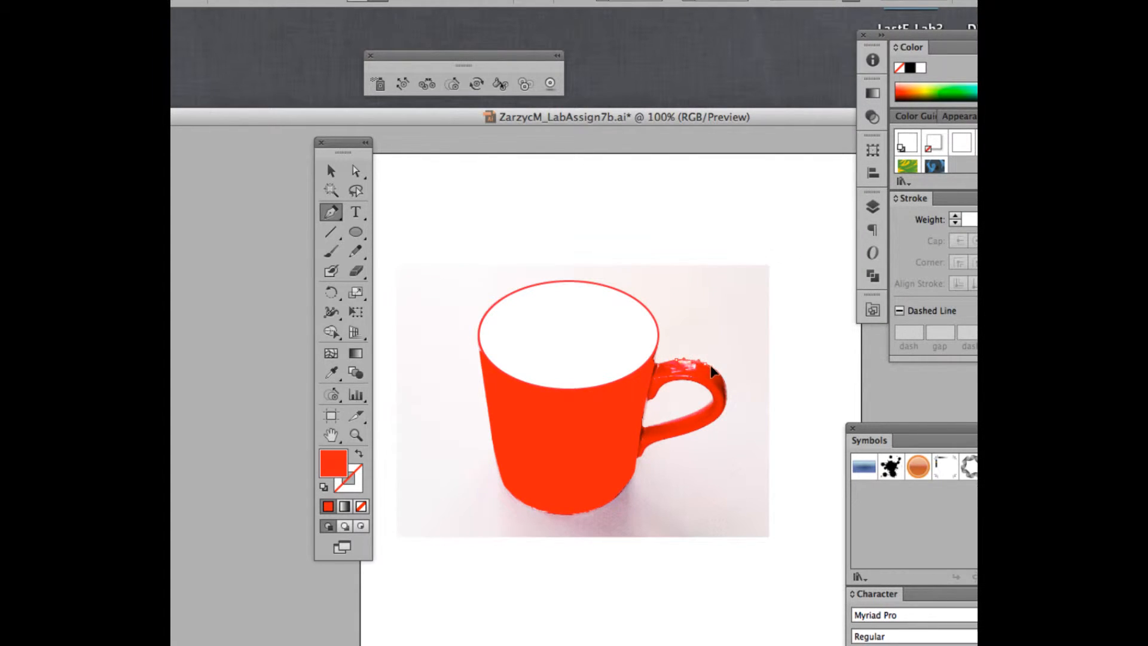
left_click_drag(723, 379, 726, 407)
left_click_drag(718, 416, 704, 433)
left_click(682, 439)
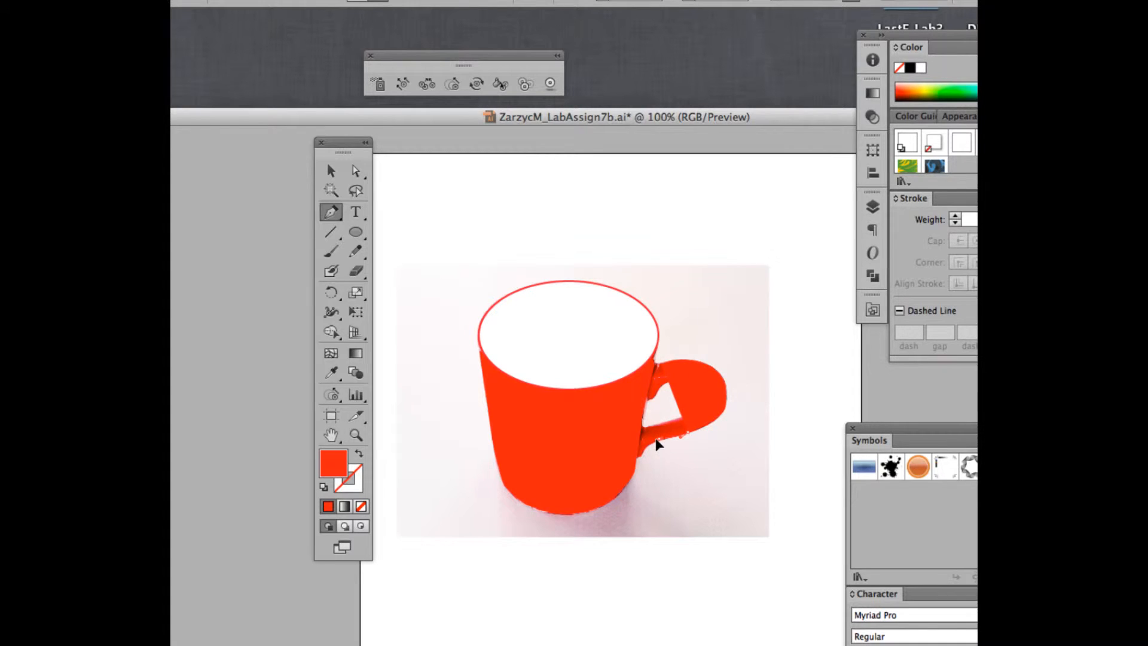
mouse_move(653, 446)
left_mouse_down()
mouse_move(645, 457)
mouse_move(647, 441)
left_mouse_up()
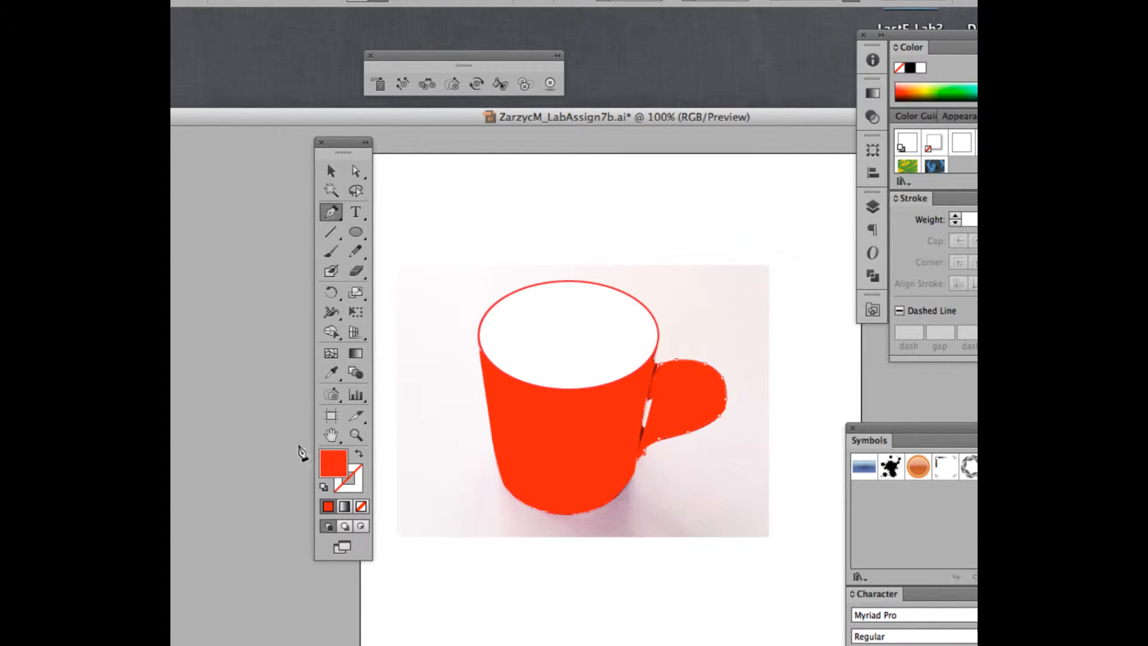
Swap the handle path's fill to a stroke, trace its inner edge to close the shape, restore the red fill and deselect it
left_click(359, 456)
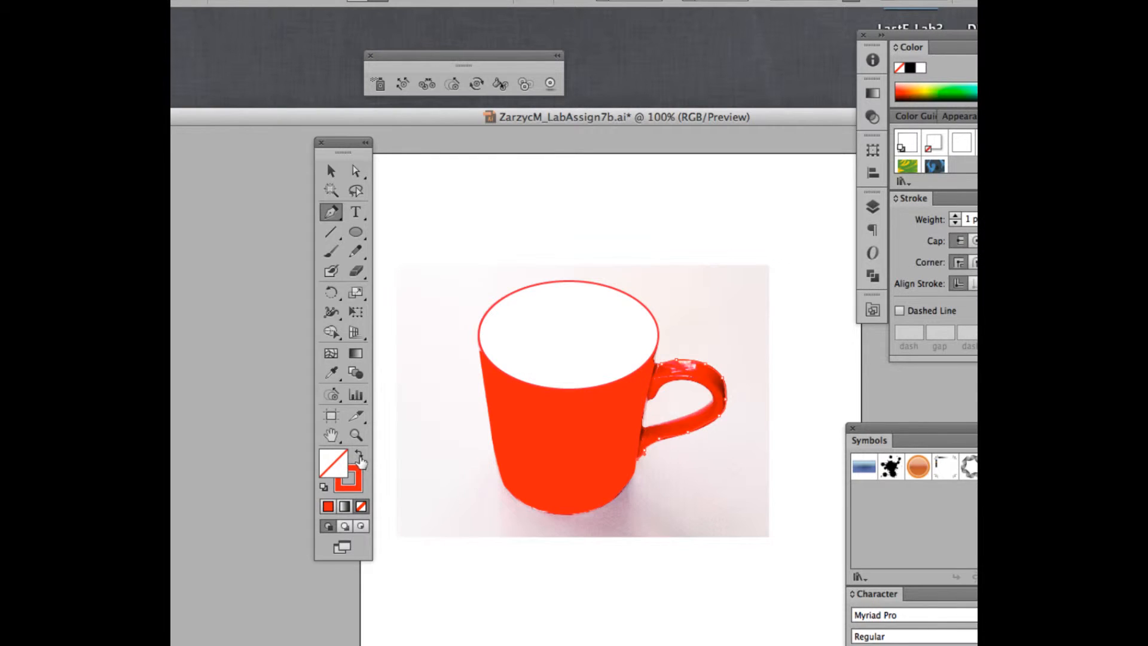
left_click(642, 427)
left_click_drag(672, 422, 648, 409)
left_click(655, 400)
left_click_drag(655, 361, 655, 363)
left_click(358, 455)
left_click(330, 172)
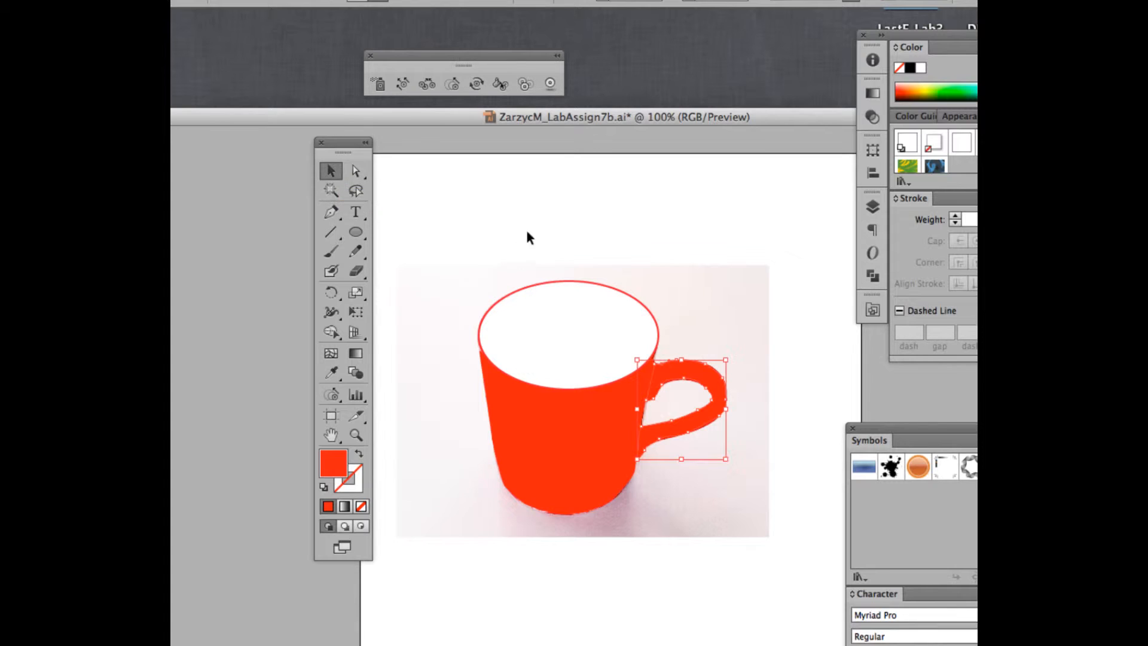
left_click(770, 328)
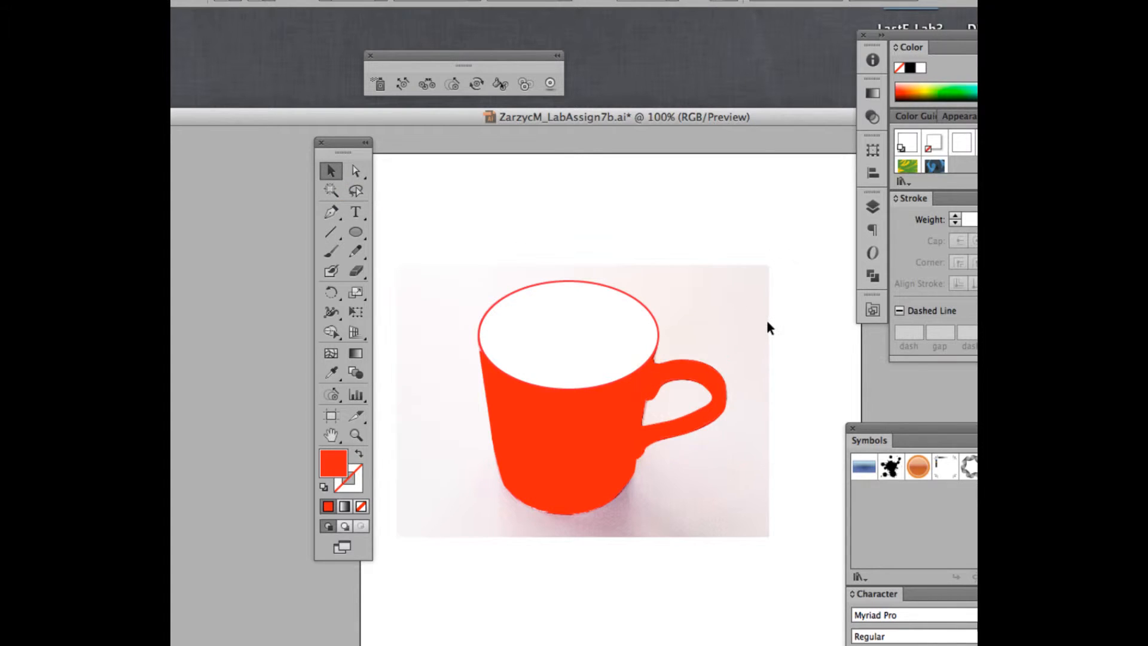
Pull the anchor on the handle's outer right curve slightly outward with the Direct Selection tool to match the photo
left_click(714, 390)
left_click(356, 171)
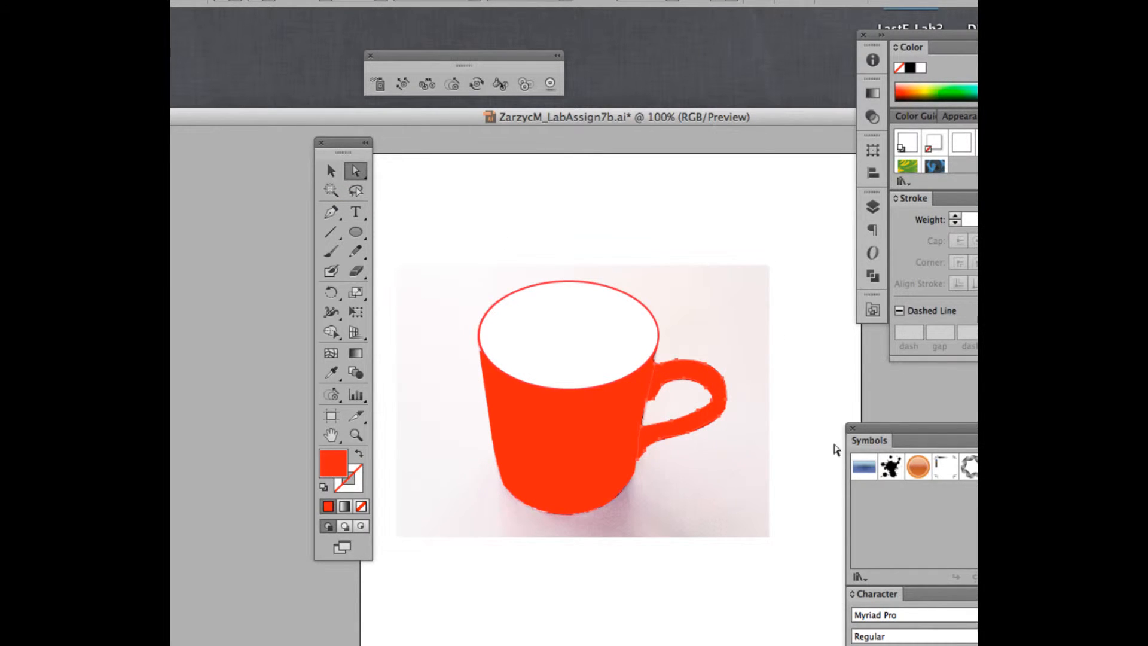
left_click_drag(726, 405, 730, 404)
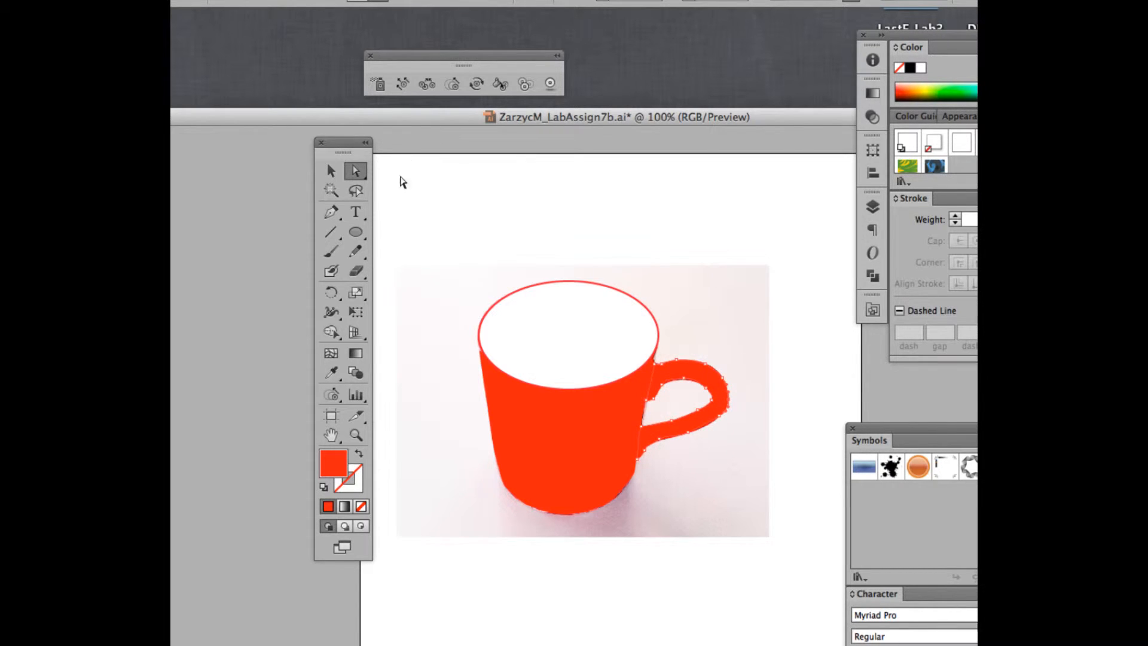
left_click(328, 169)
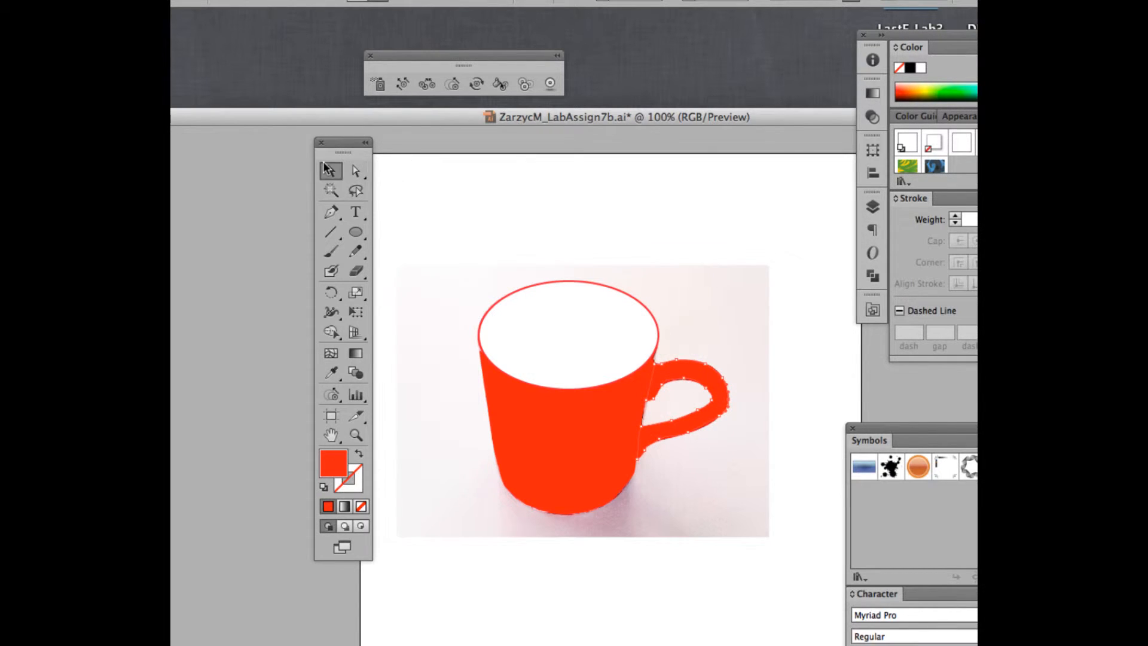
Stretch the mug body's top edge slightly upward to close the gap beneath the rim ellipse
left_click(486, 360)
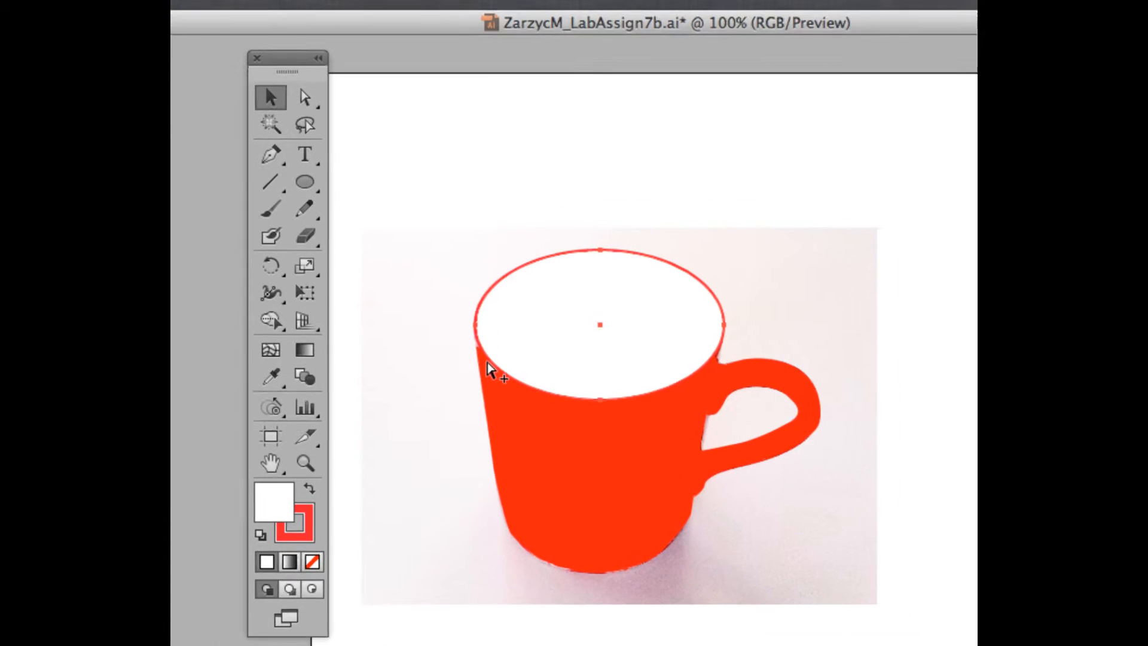
left_click(463, 337)
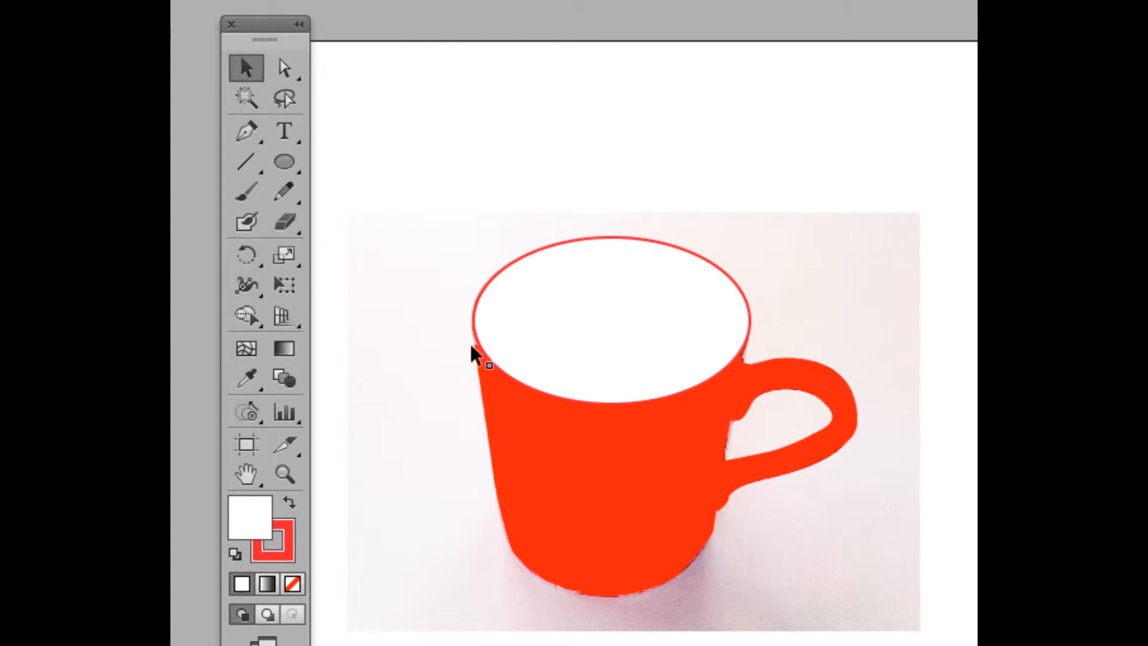
left_click(473, 350)
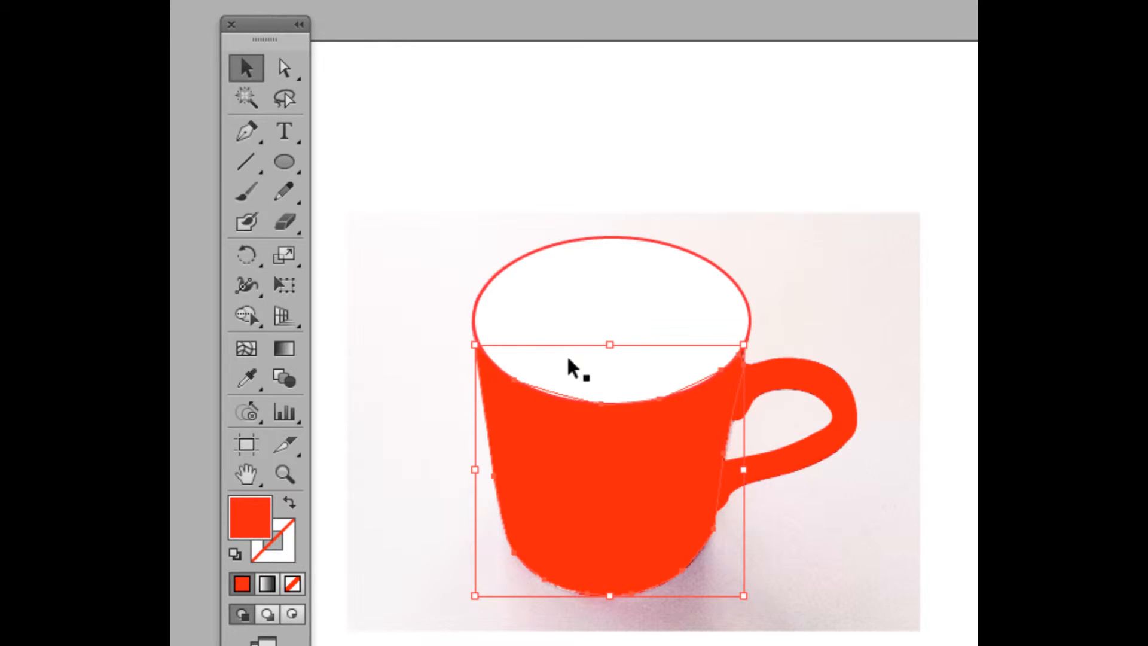
left_click_drag(609, 345, 609, 337)
left_click(899, 297)
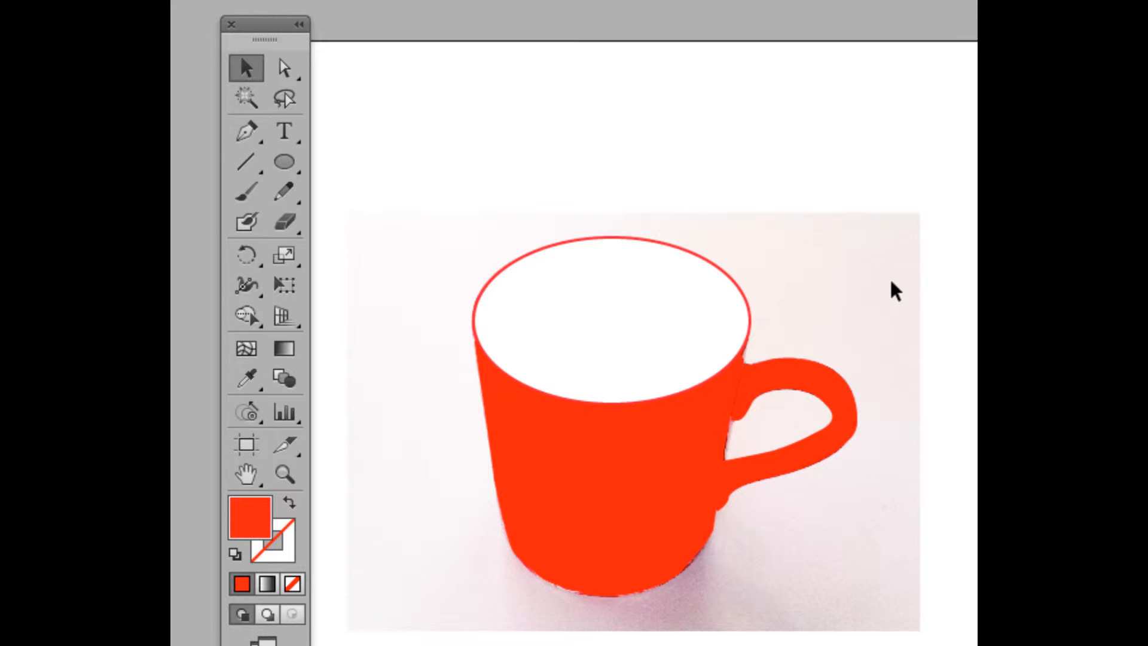
Scale the mug body slightly outward and upward from its upper right corner to meet the rim's edge
left_click(725, 414)
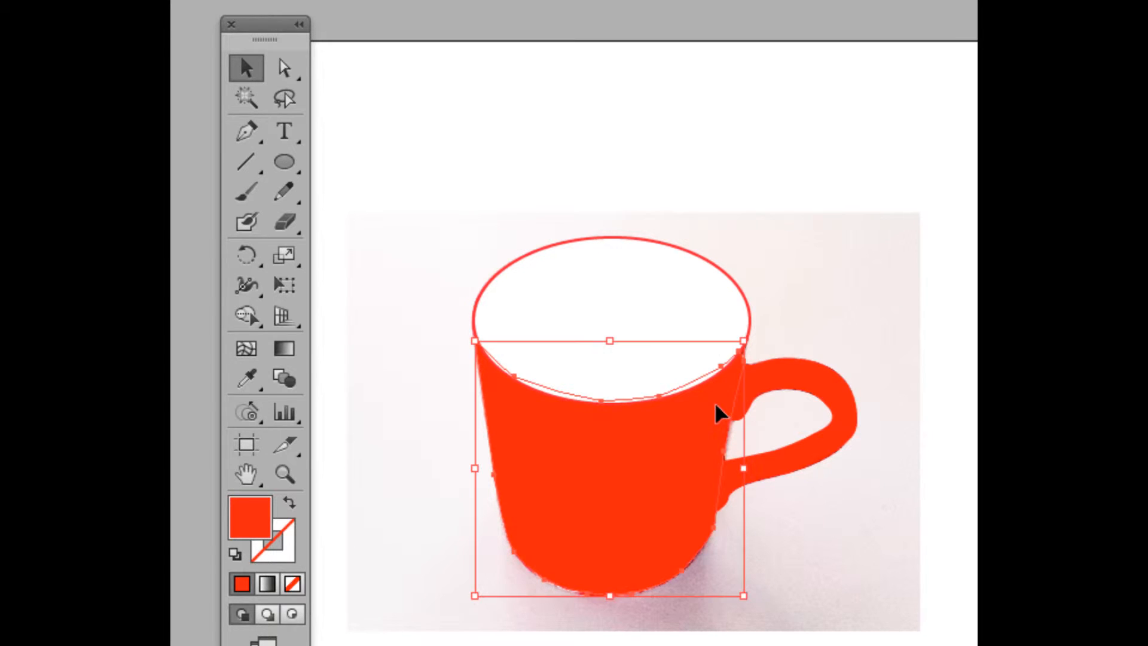
left_click_drag(743, 340, 751, 336)
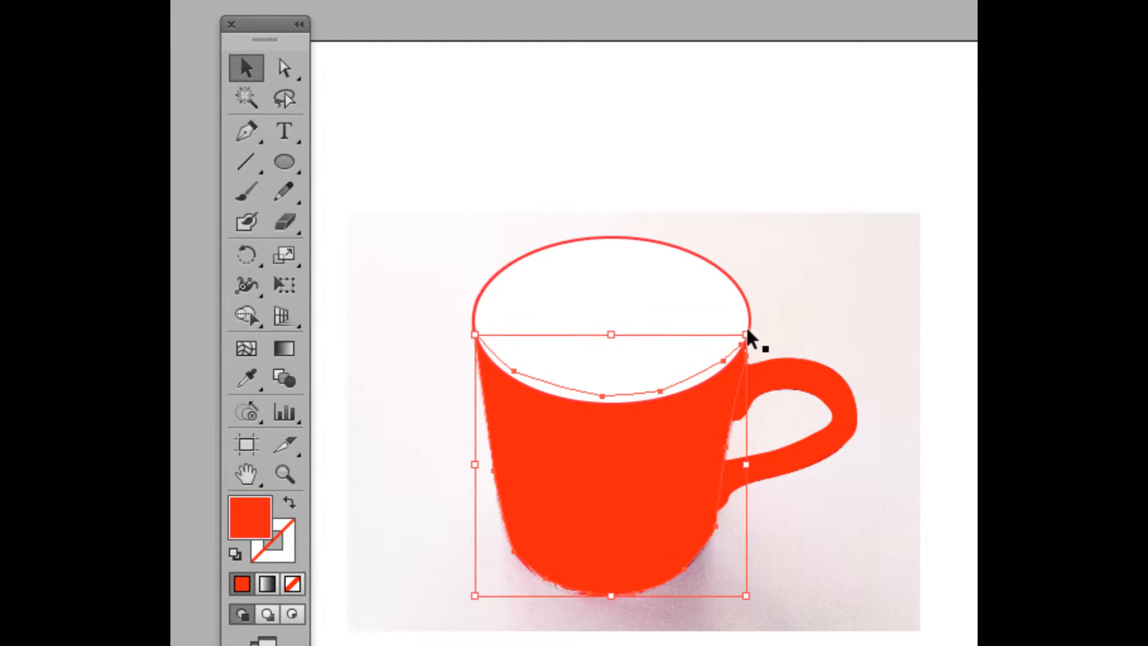
left_click(786, 316)
Move the mug body's upper right anchor up toward the rim with the Direct Selection tool, and deselect the shape
left_click(746, 367)
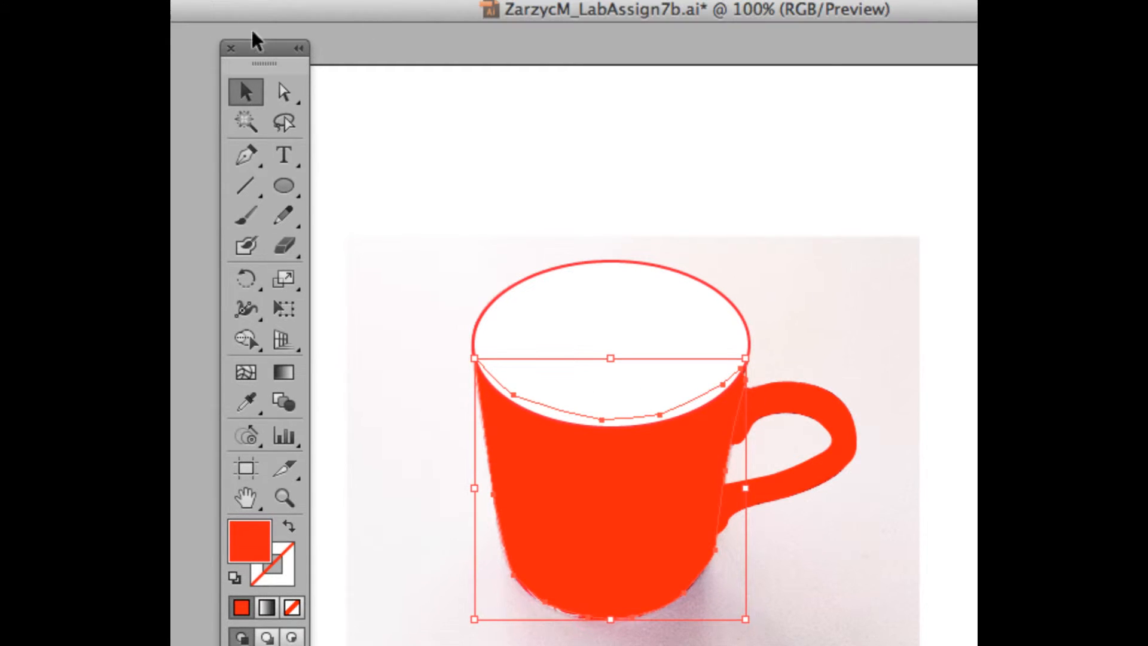
left_click(284, 68)
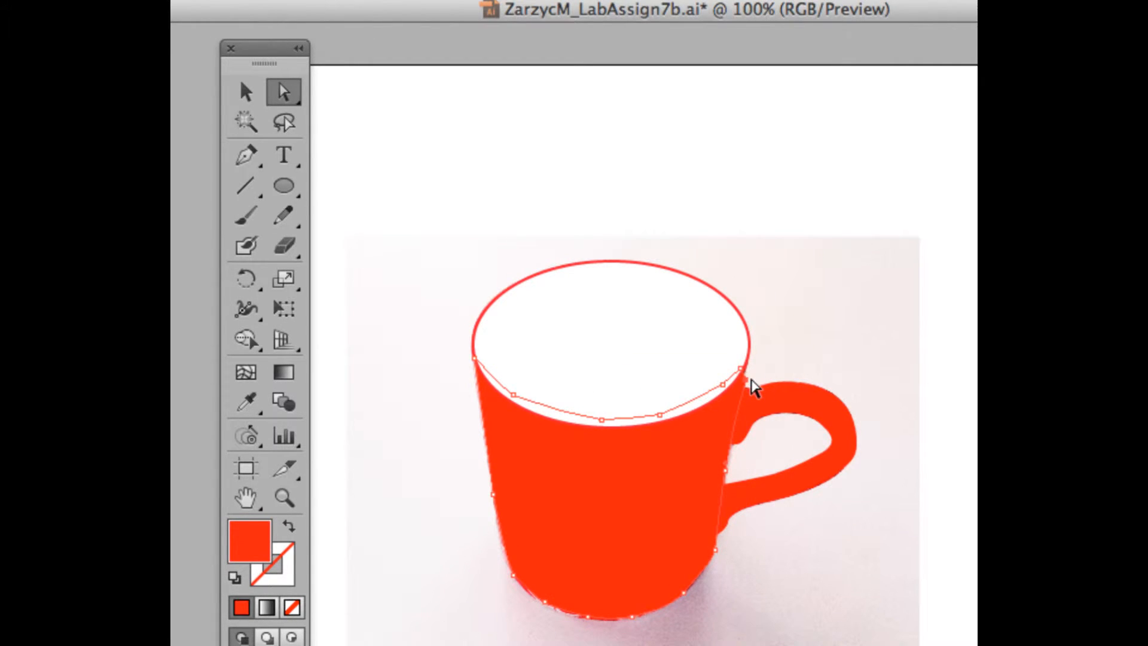
left_click(744, 389)
left_click_drag(743, 381, 747, 362)
left_click(246, 92)
left_click(439, 207)
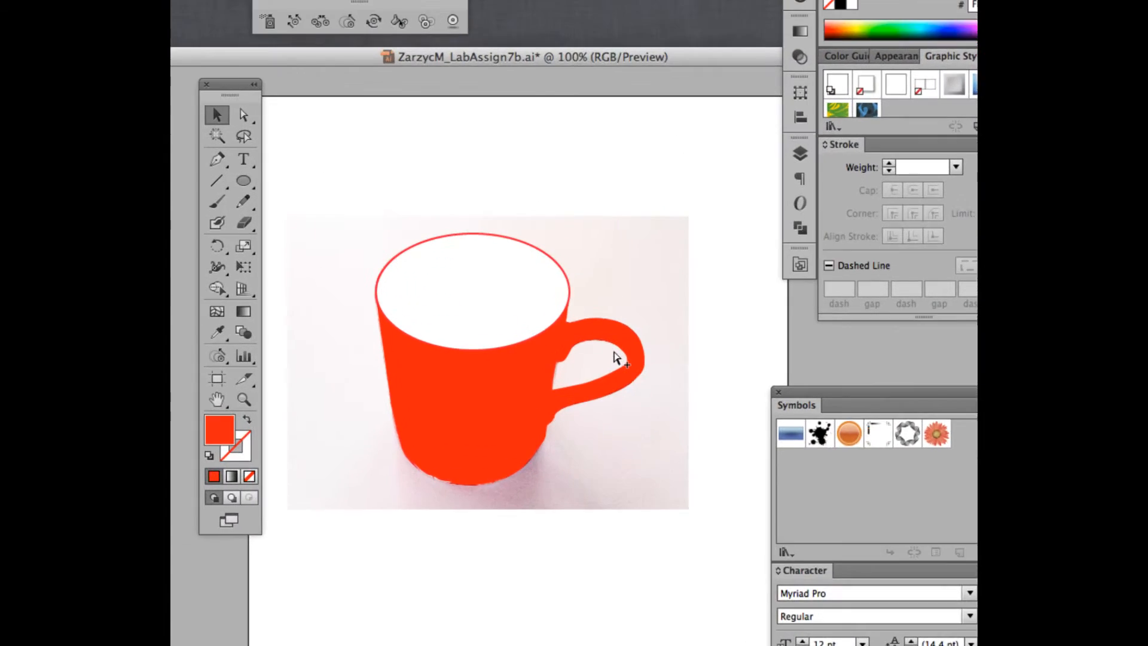
Reposition the anchor on the handle's lower outer curve to smooth its outline, and deselect the handle
left_click(646, 381)
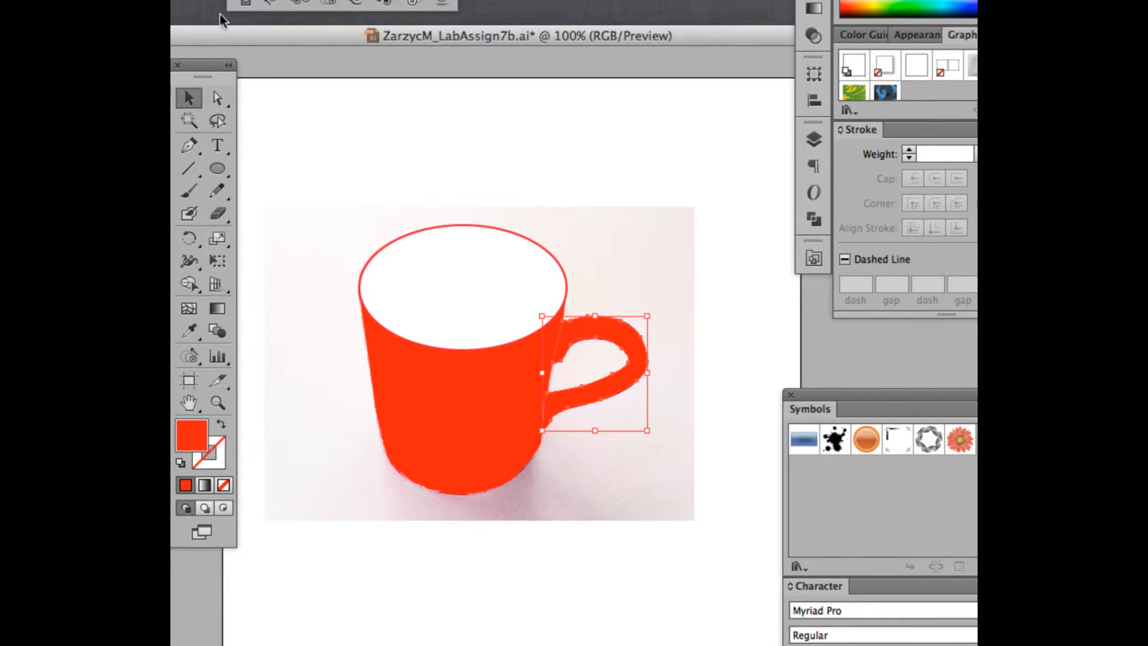
key("a")
left_click(638, 382)
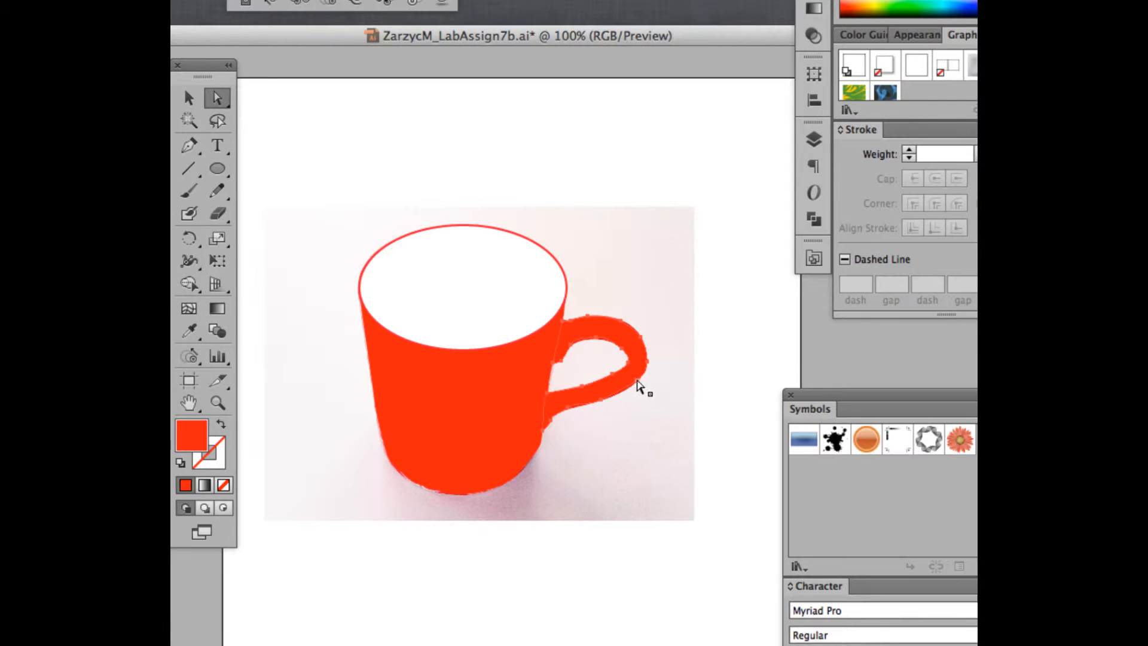
left_click_drag(637, 382, 628, 390)
left_click(189, 98)
left_click(819, 279)
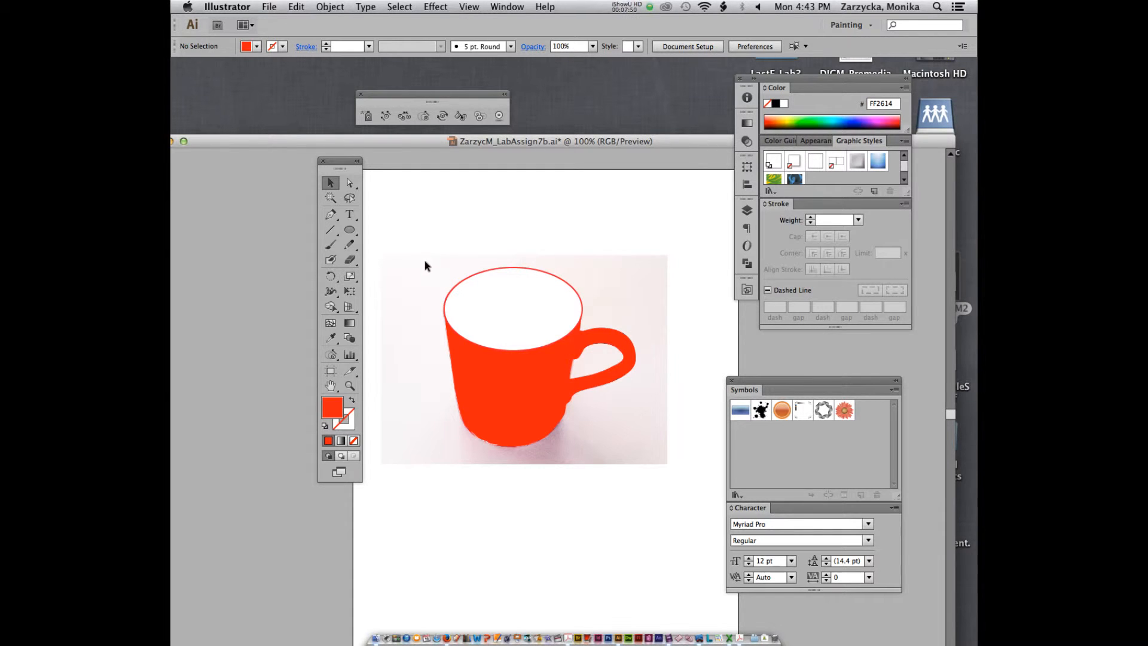
Select the rim, body and handle shapes together and scale them down proportionally to about two thirds size
left_click_drag(425, 266, 691, 487)
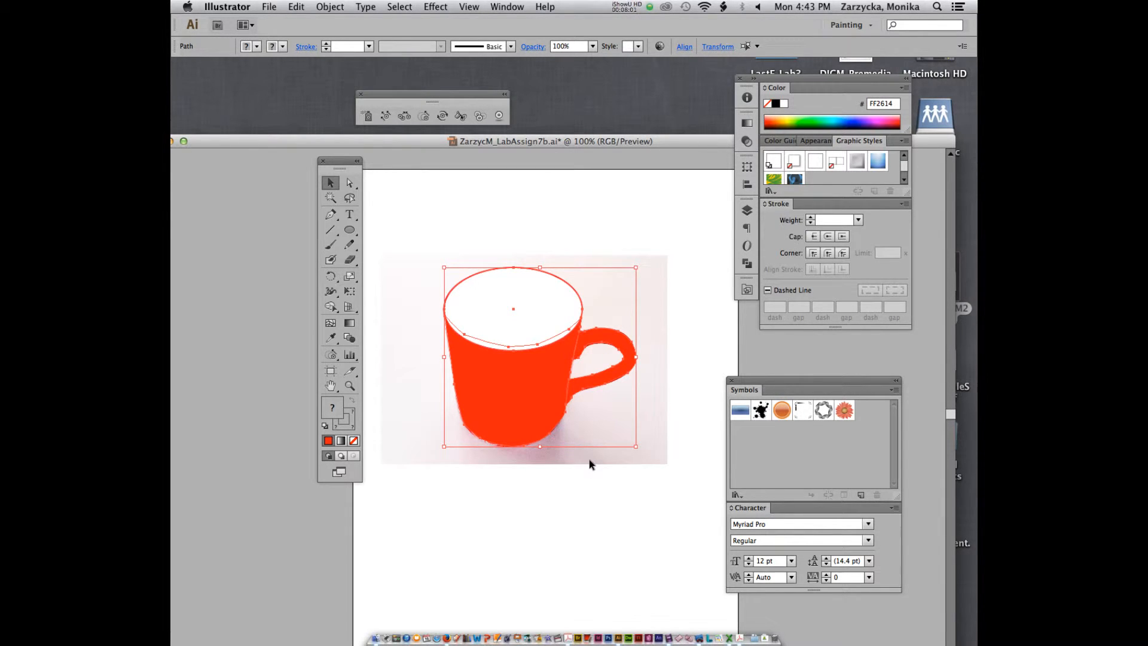
left_click_drag(636, 445, 579, 401)
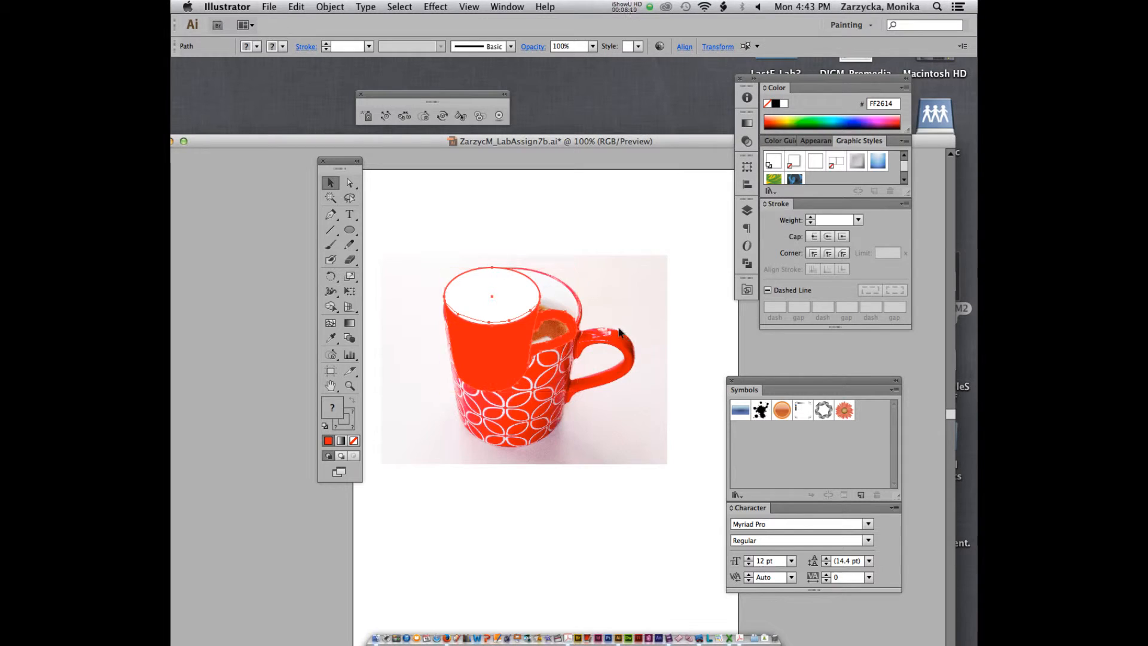
key("super+minus")
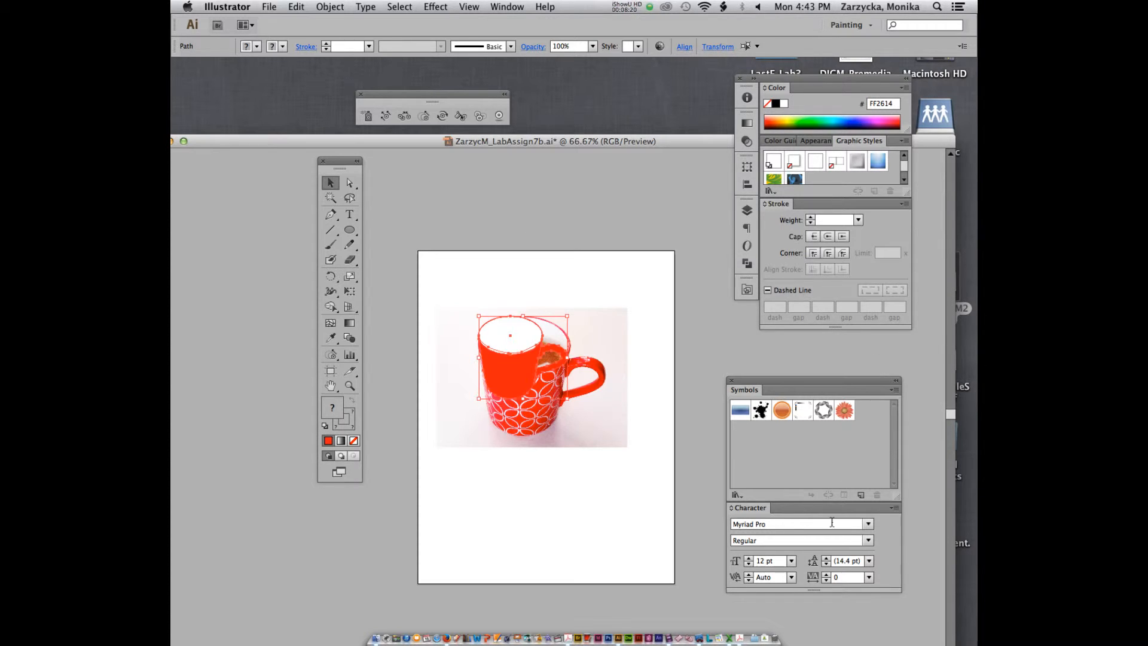
Unlock Layer 1 containing the mug photo and delete that layer
left_click(745, 210)
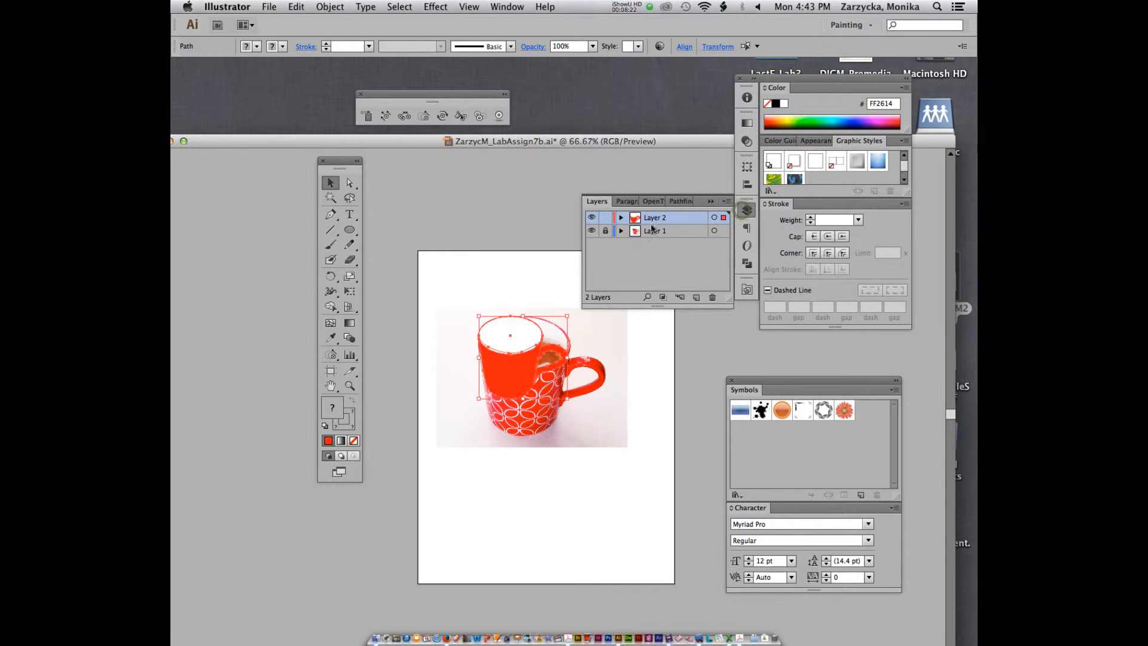
left_click(655, 232)
left_click(604, 232)
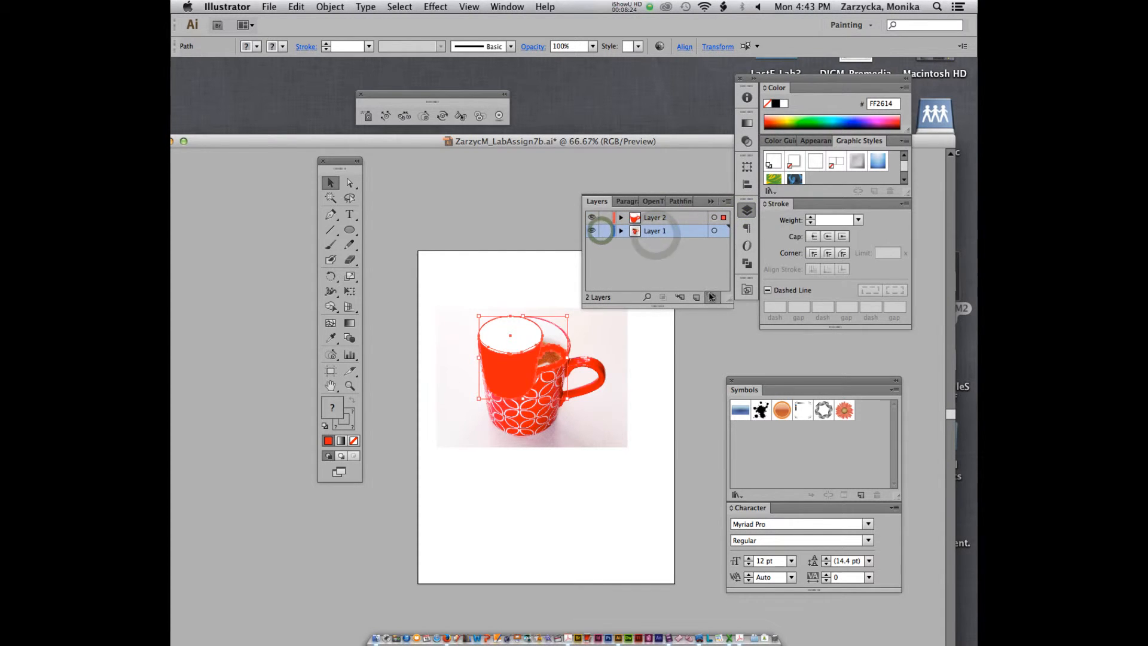
left_click(712, 298)
left_click(874, 387)
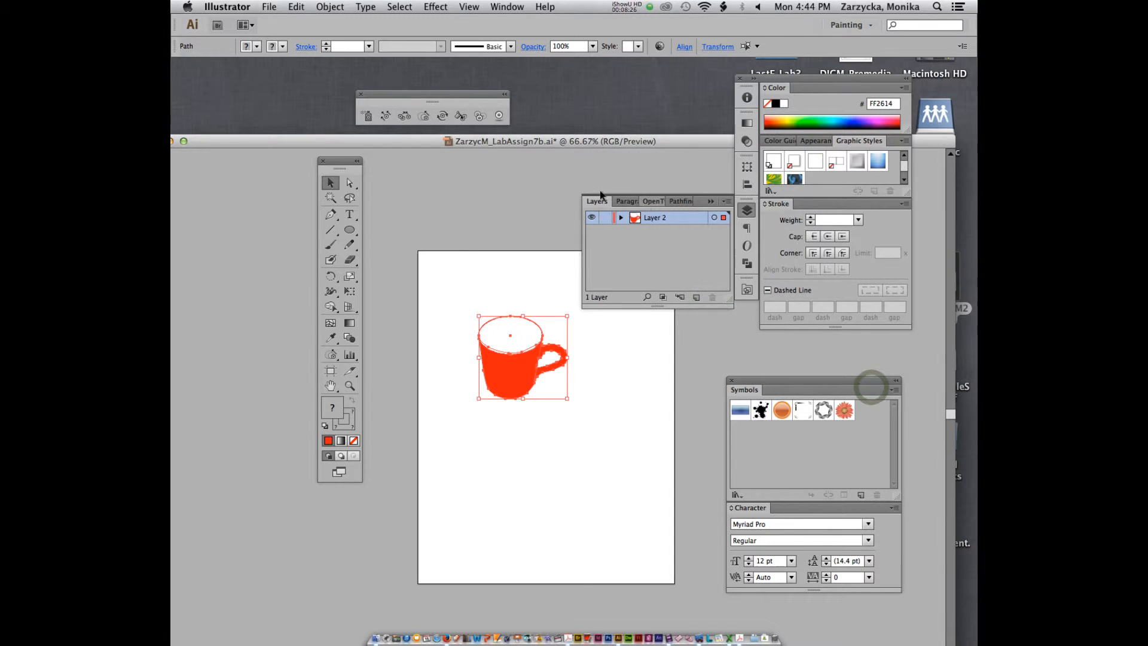
Select all the mug shapes, show the rulers and scale the mug down to about 2.3 inches wide
left_click(468, 314)
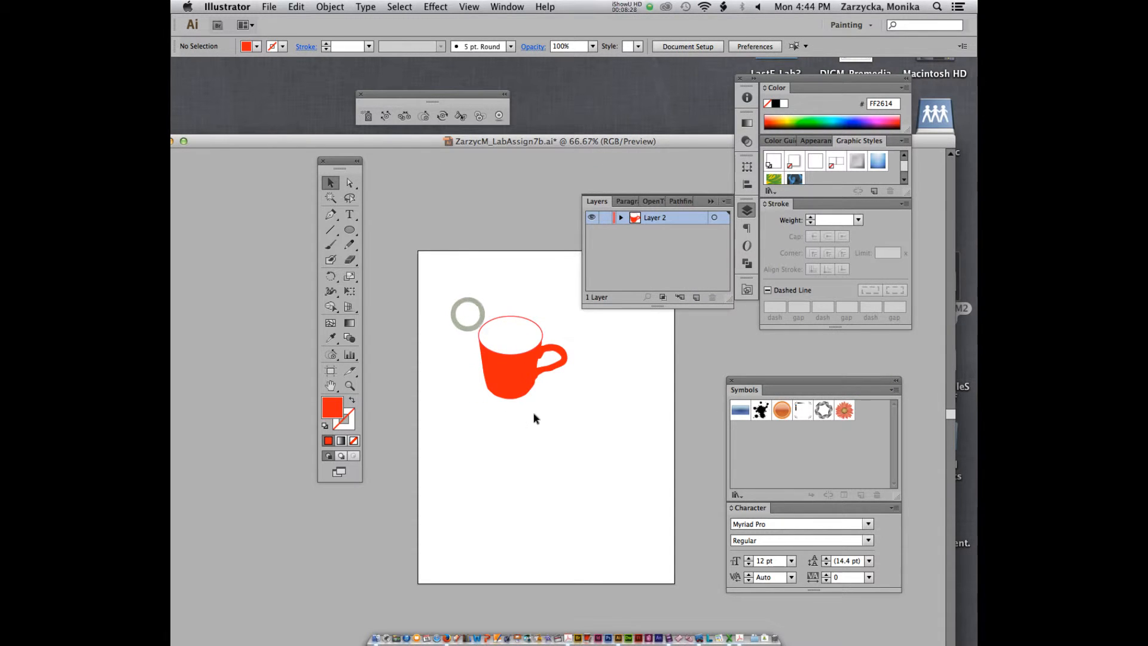
left_click_drag(556, 397, 466, 338)
left_click(623, 388)
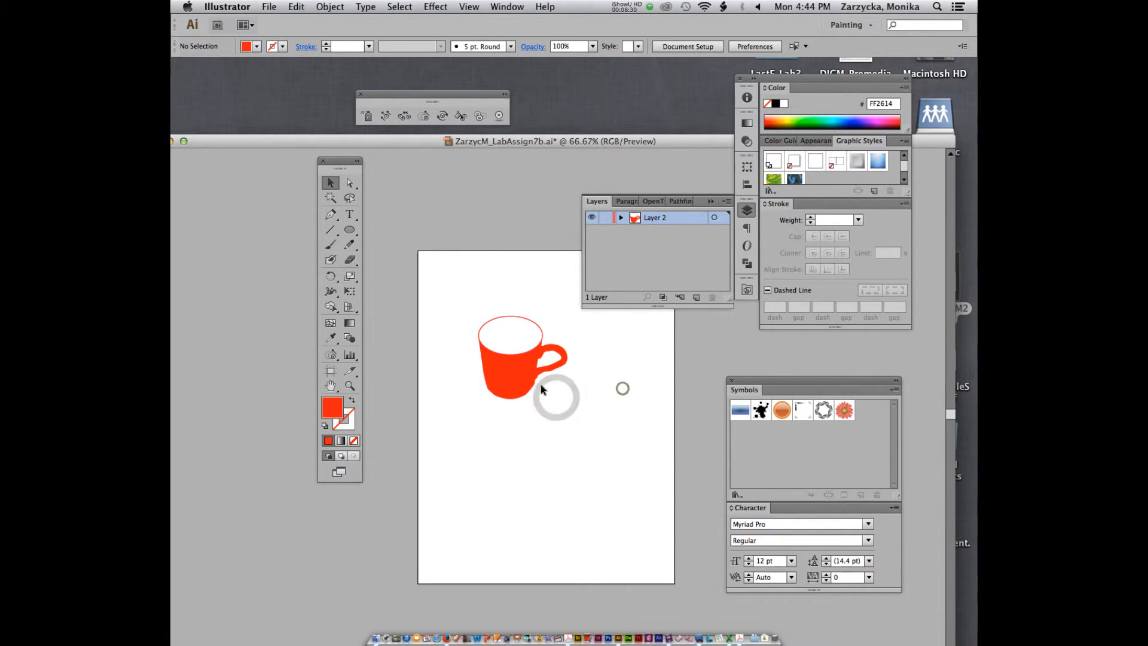
left_click(579, 386)
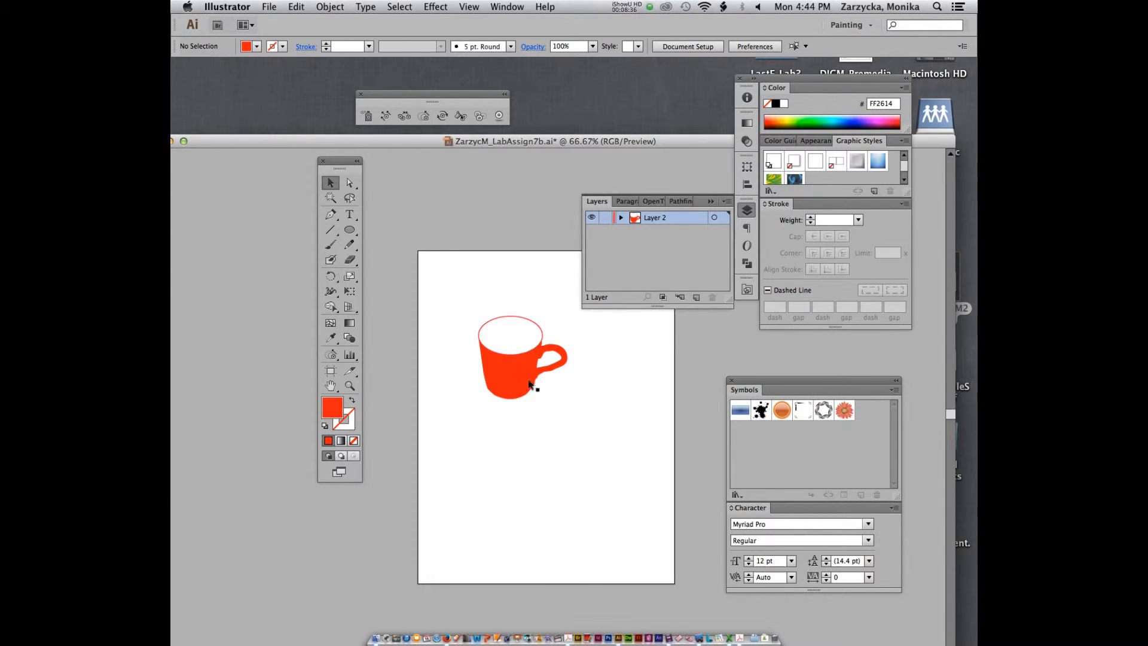
left_click_drag(537, 402, 478, 322)
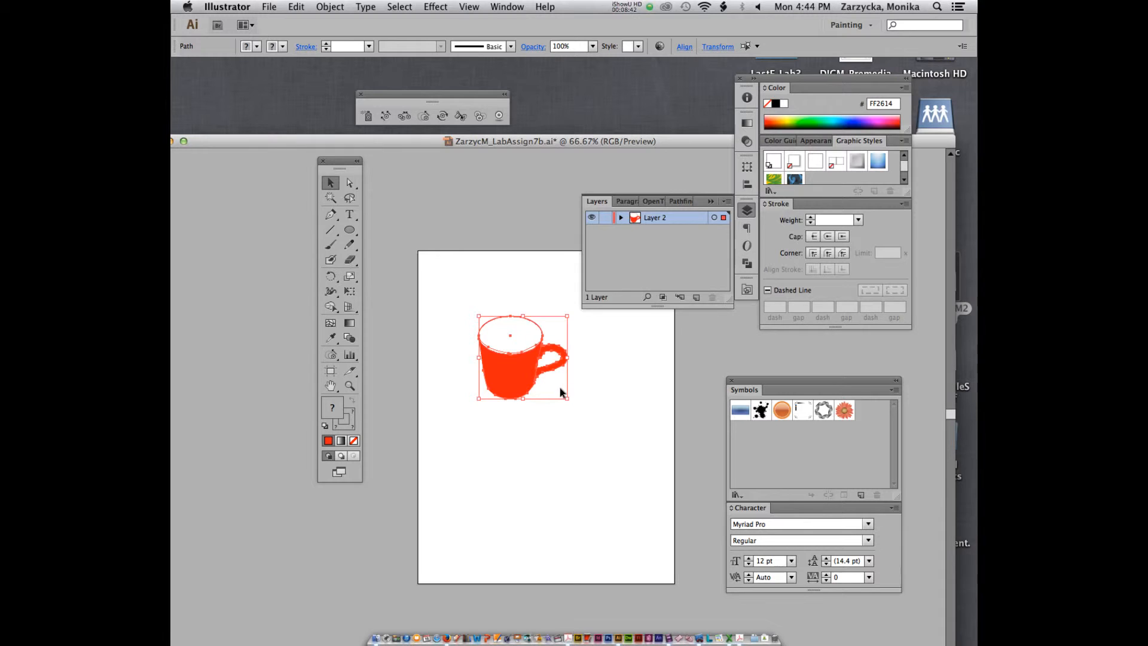
key("super+r")
left_click_drag(568, 399, 549, 381)
Move the mug to the artboard's upper left corner and shift the document window to reveal the vertical ruler
mouse_move(407, 148)
left_mouse_down()
mouse_move(472, 154)
mouse_move(402, 149)
mouse_move(419, 153)
left_mouse_up()
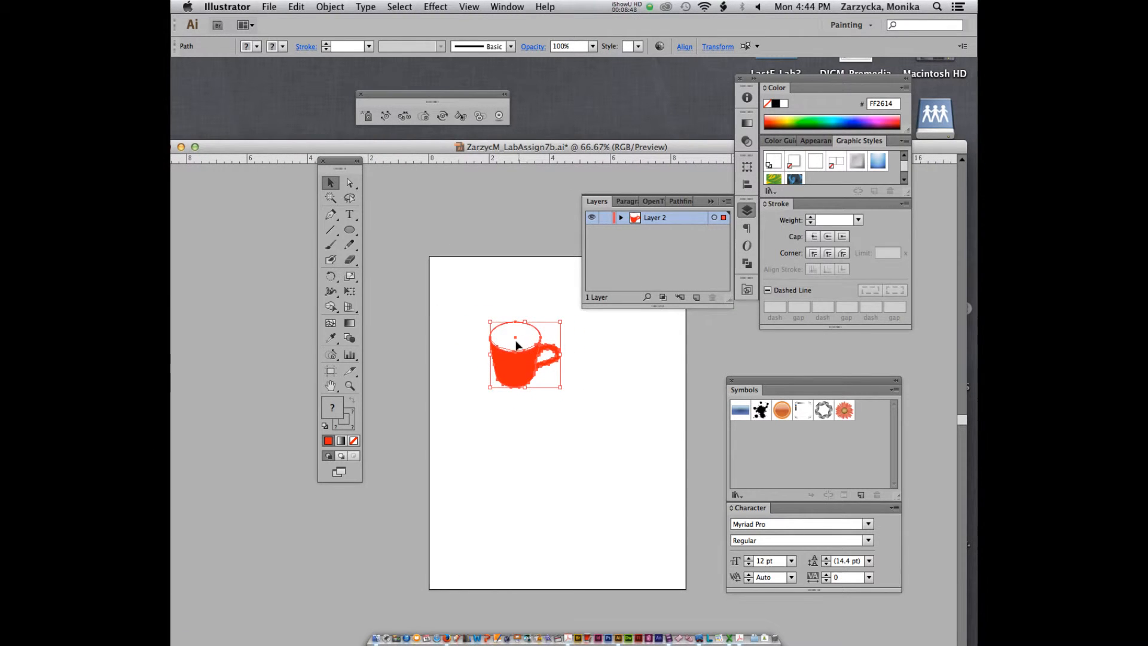
left_click_drag(515, 346, 470, 287)
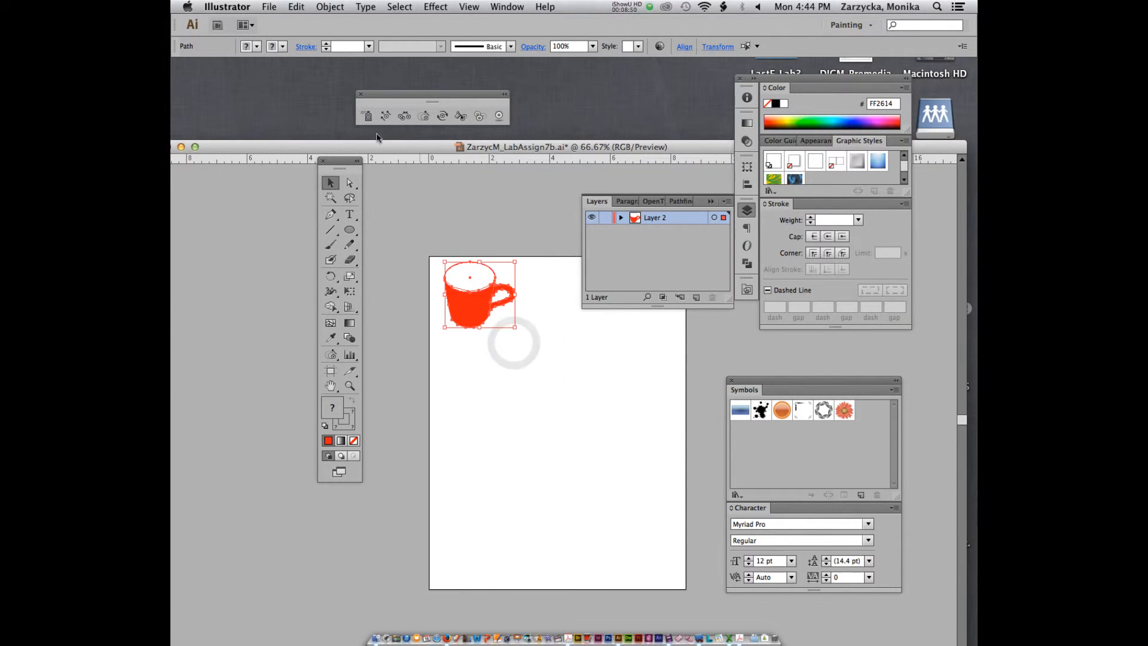
left_click_drag(381, 147, 412, 149)
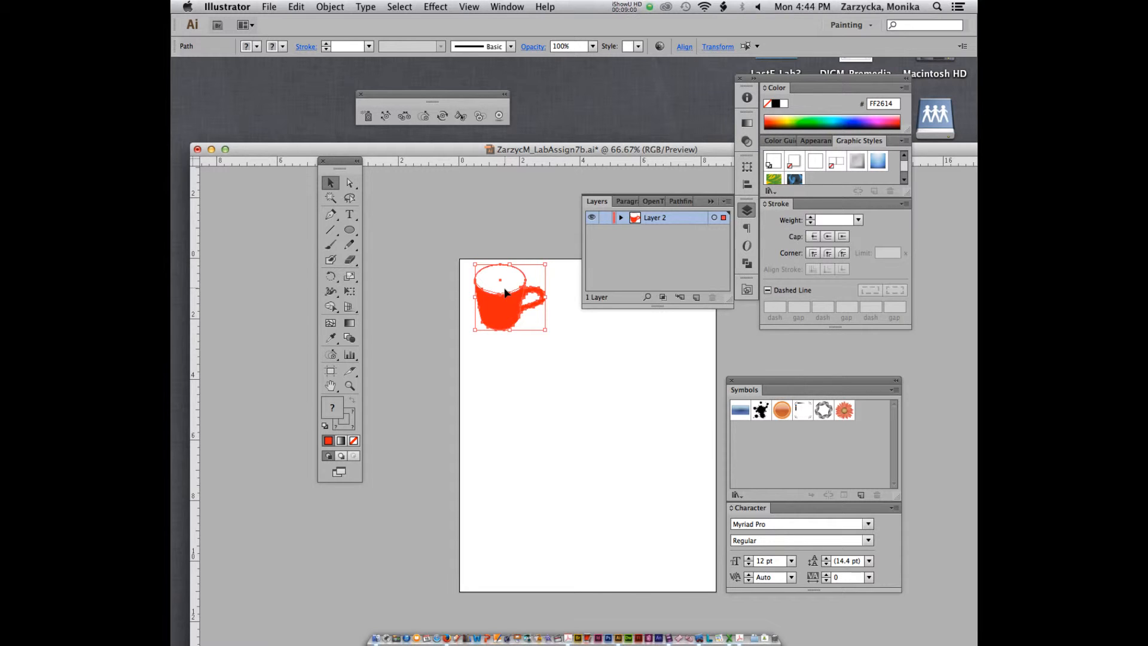
Turn the selected mug artwork into a Movie Clip symbol named cup
left_click_drag(514, 299, 841, 444)
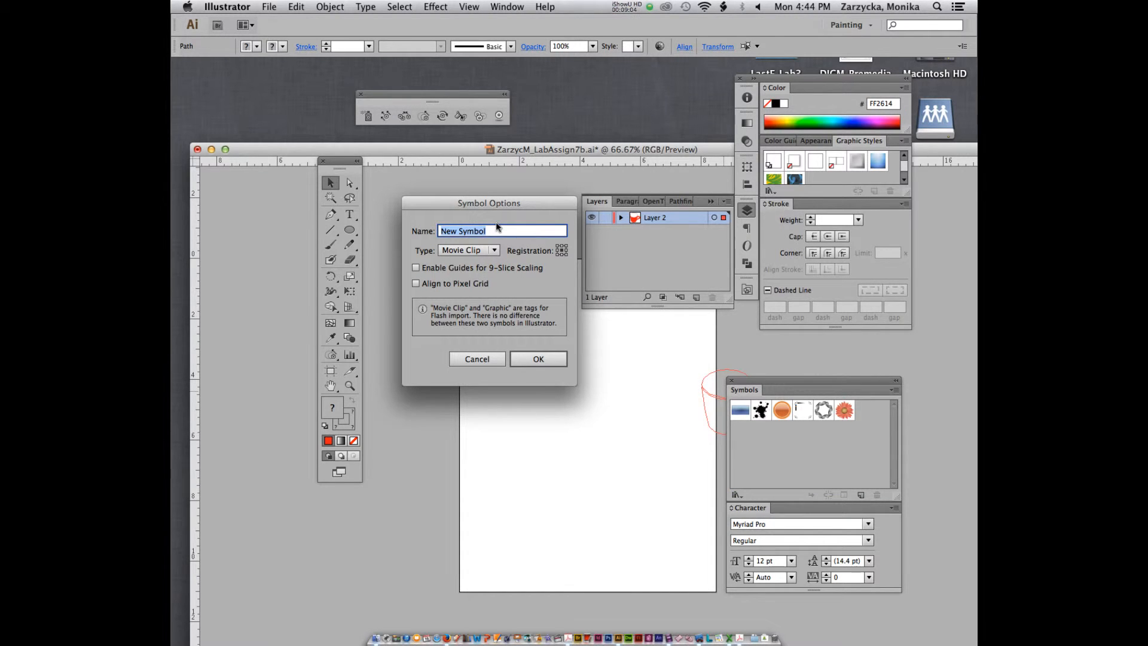
type("cup")
left_click(538, 359)
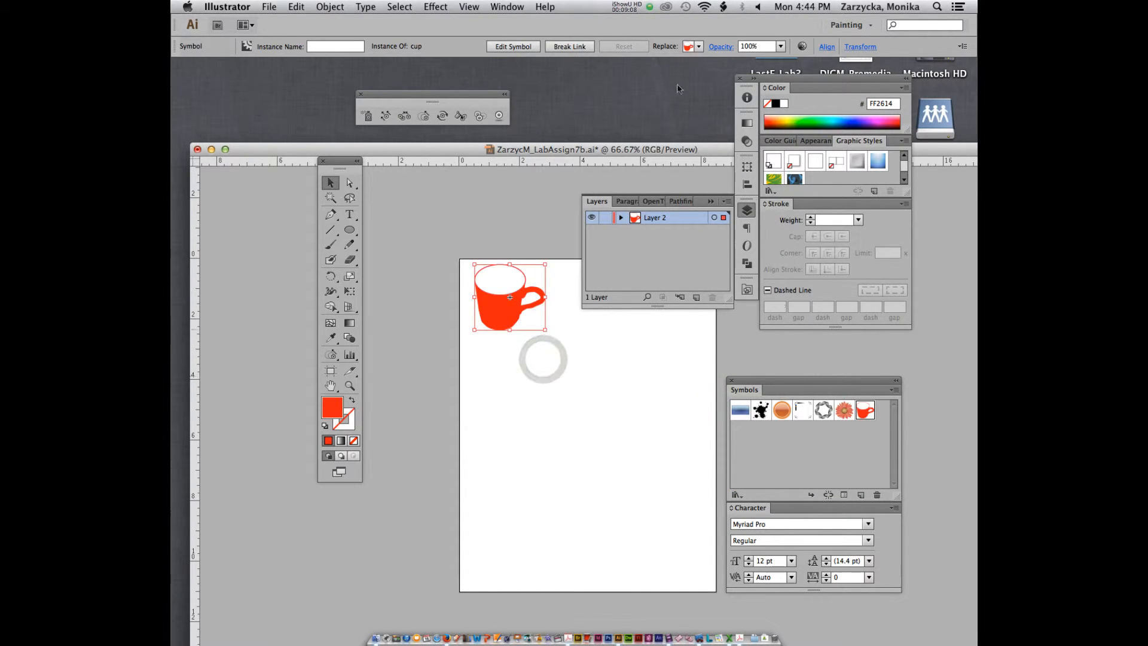
left_click(627, 6)
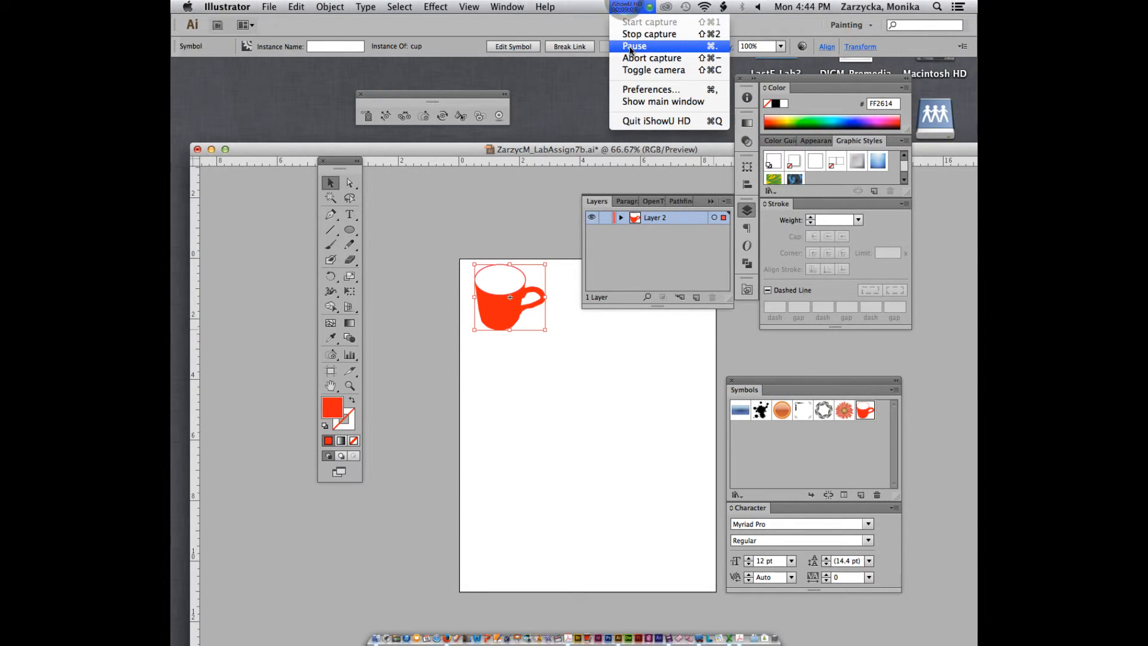
left_click(631, 48)
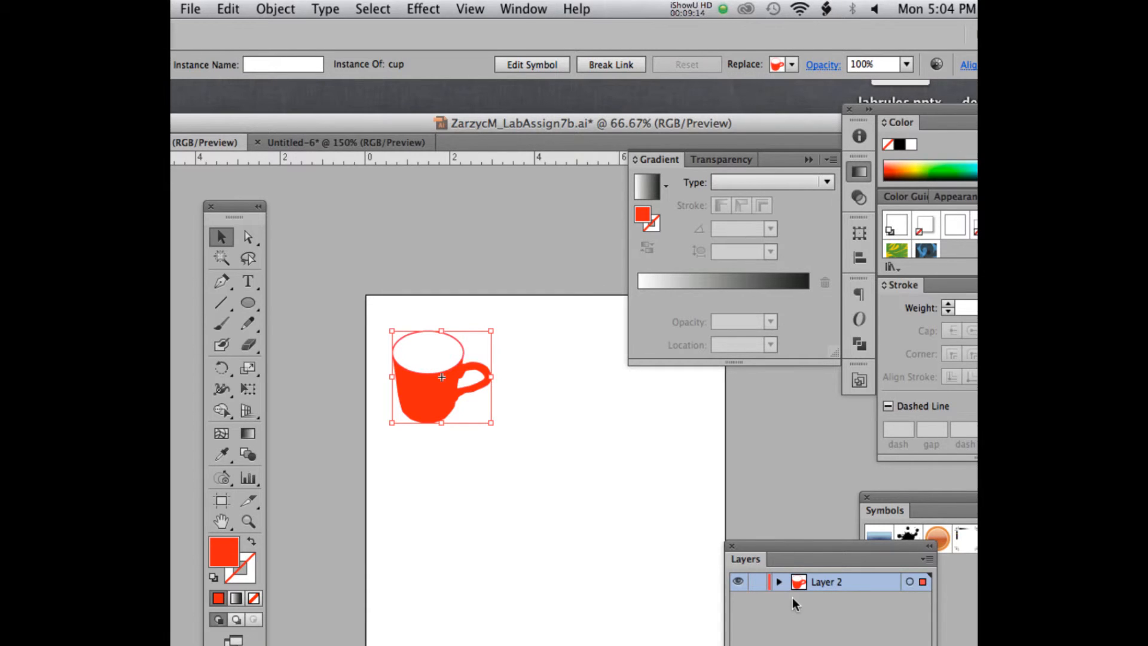
Reposition the Symbols panel beside the artboard so the cup symbol is fully accessible
left_click_drag(911, 497, 757, 349)
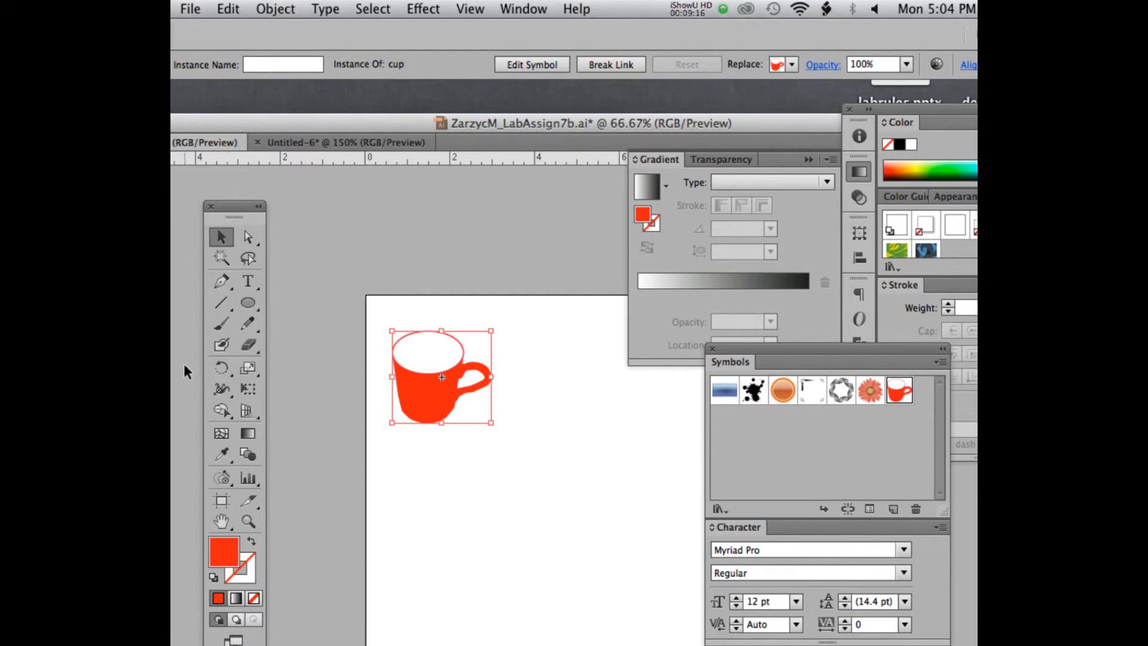
scroll(494, 344, "down", 5)
scroll(494, 347, "down", 3)
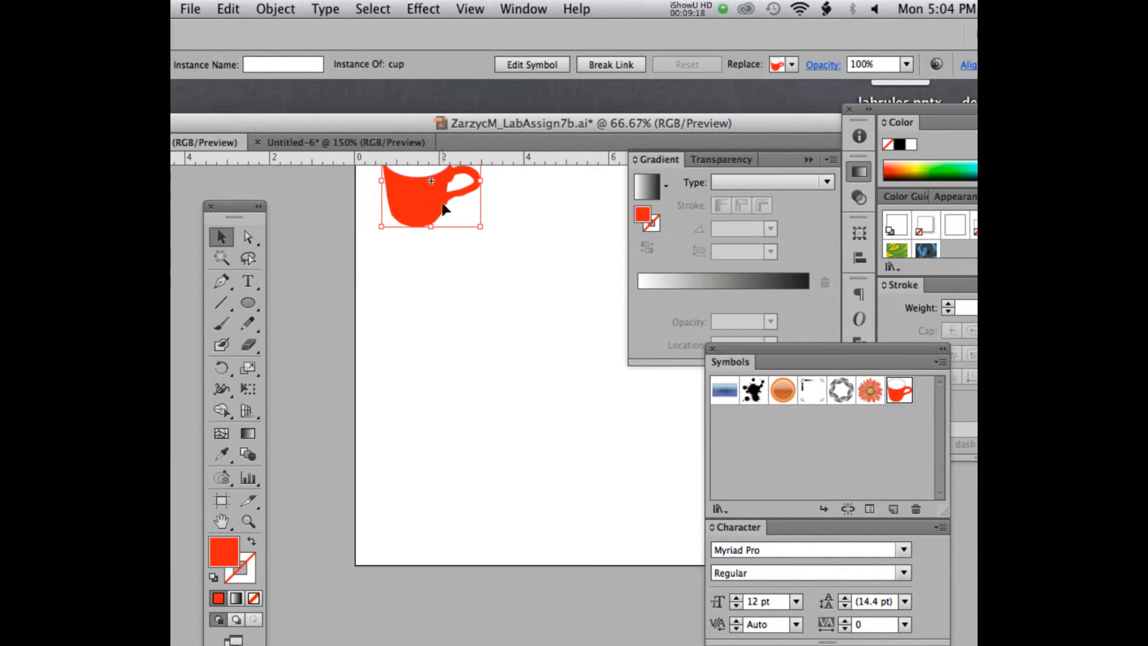
scroll(443, 230, "up", 2)
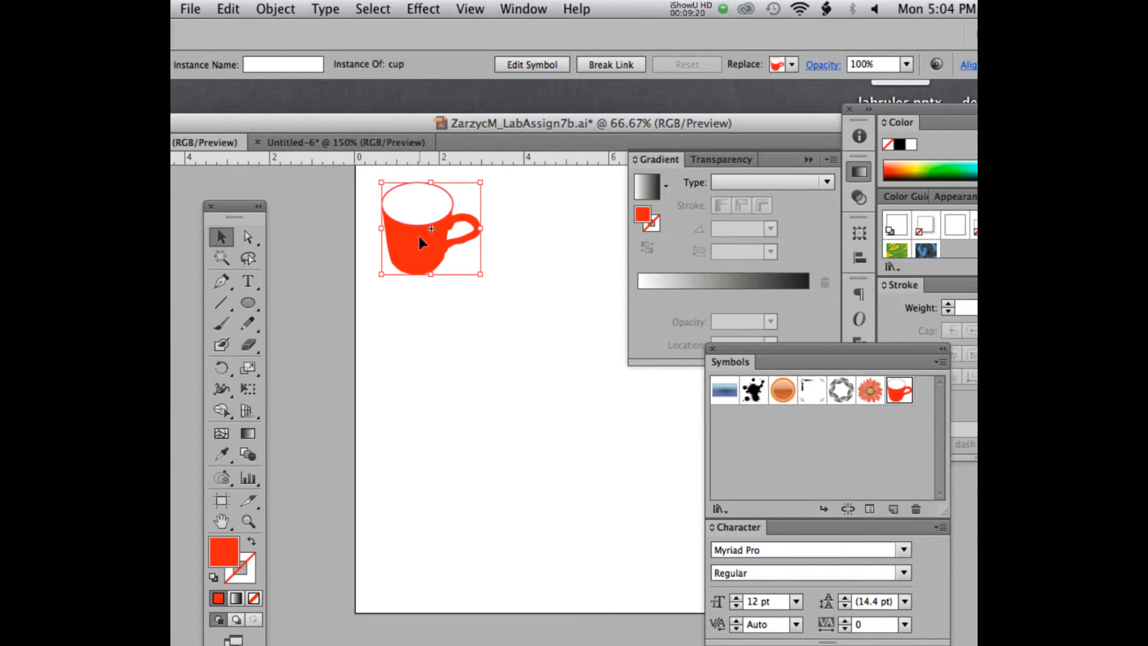
Delete the cup instance from the artboard and activate the Symbol Sprayer tool, placing the floating symbol tools near the page's upper edge
key("Delete")
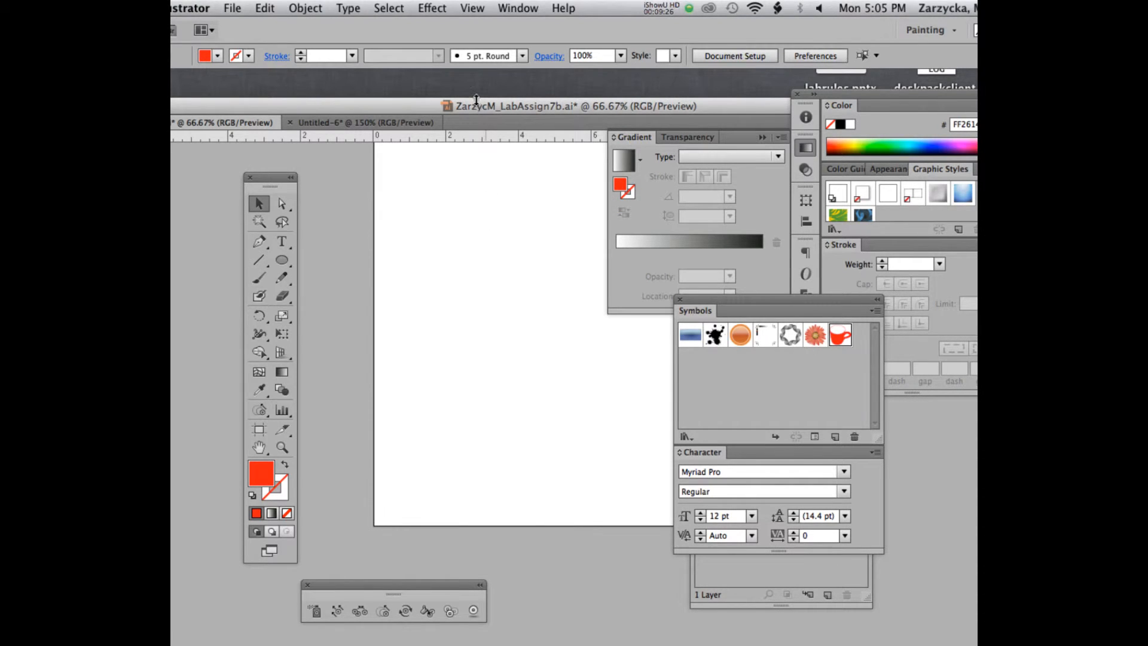
left_click_drag(479, 105, 467, 105)
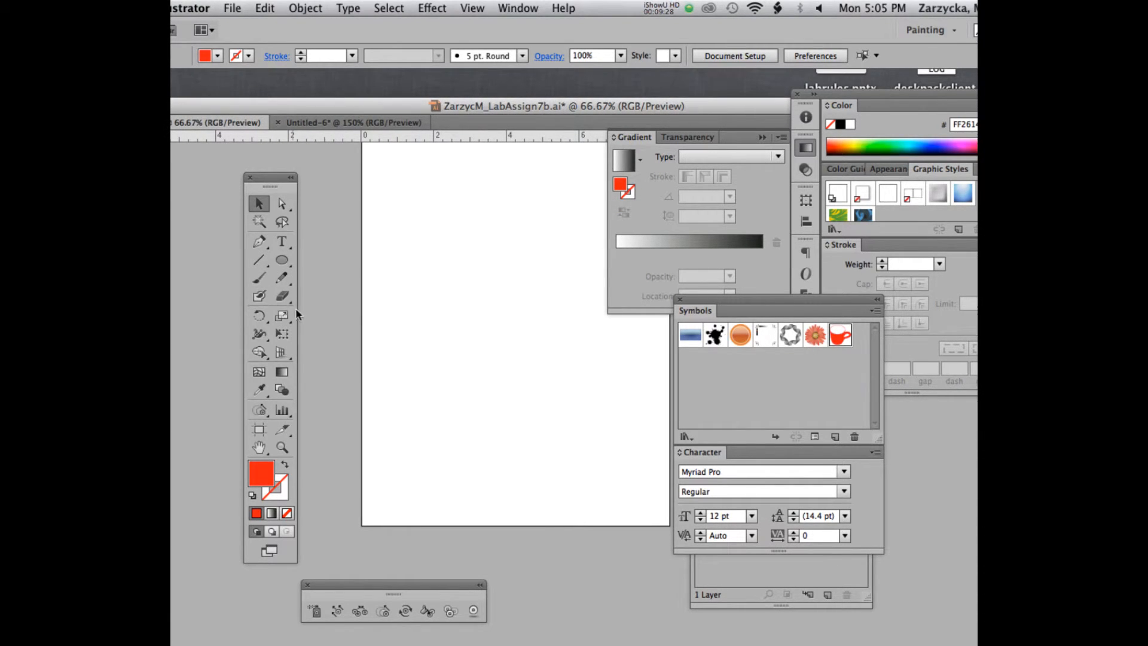
left_click(262, 412)
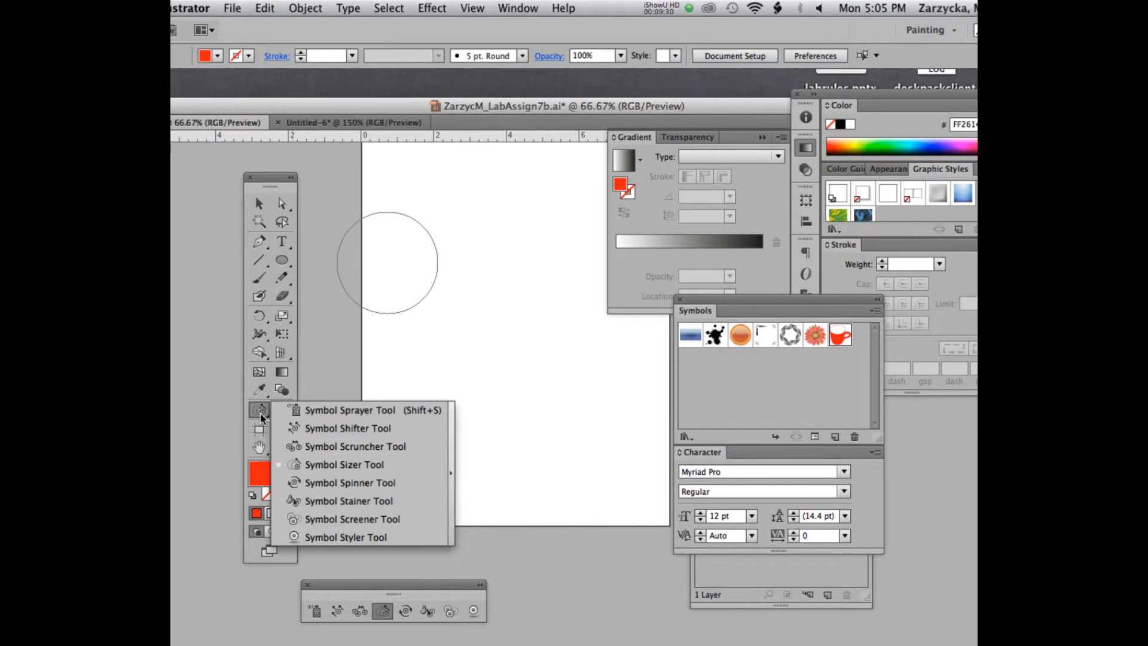
left_click(302, 411)
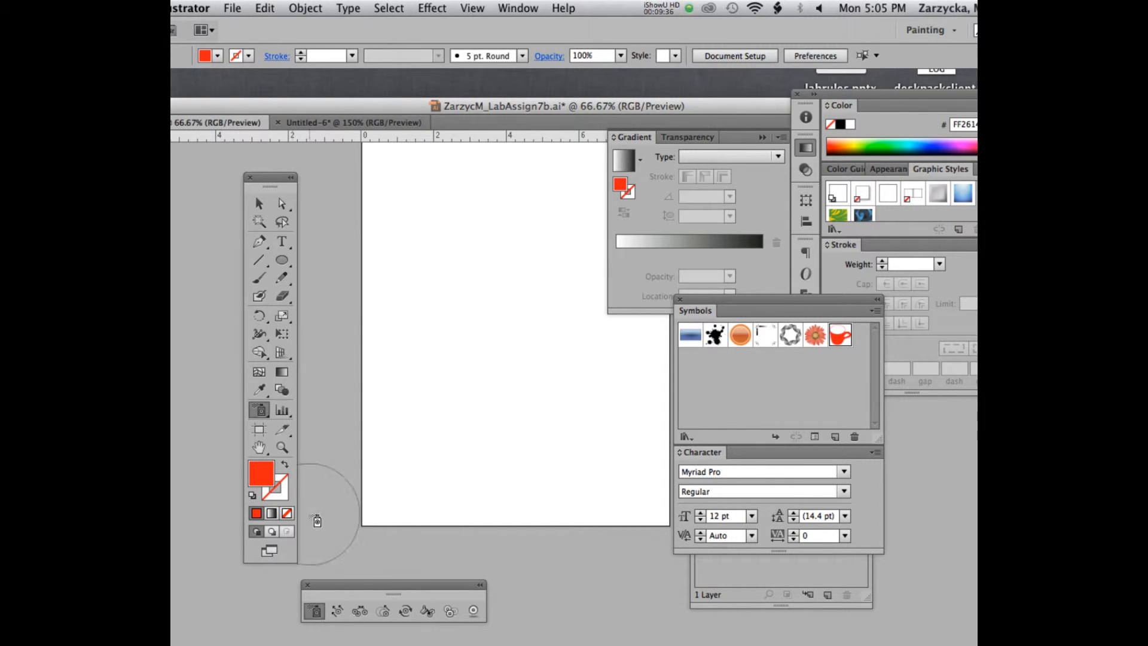
mouse_move(343, 583)
left_mouse_down()
mouse_move(375, 198)
mouse_move(357, 140)
left_mouse_up()
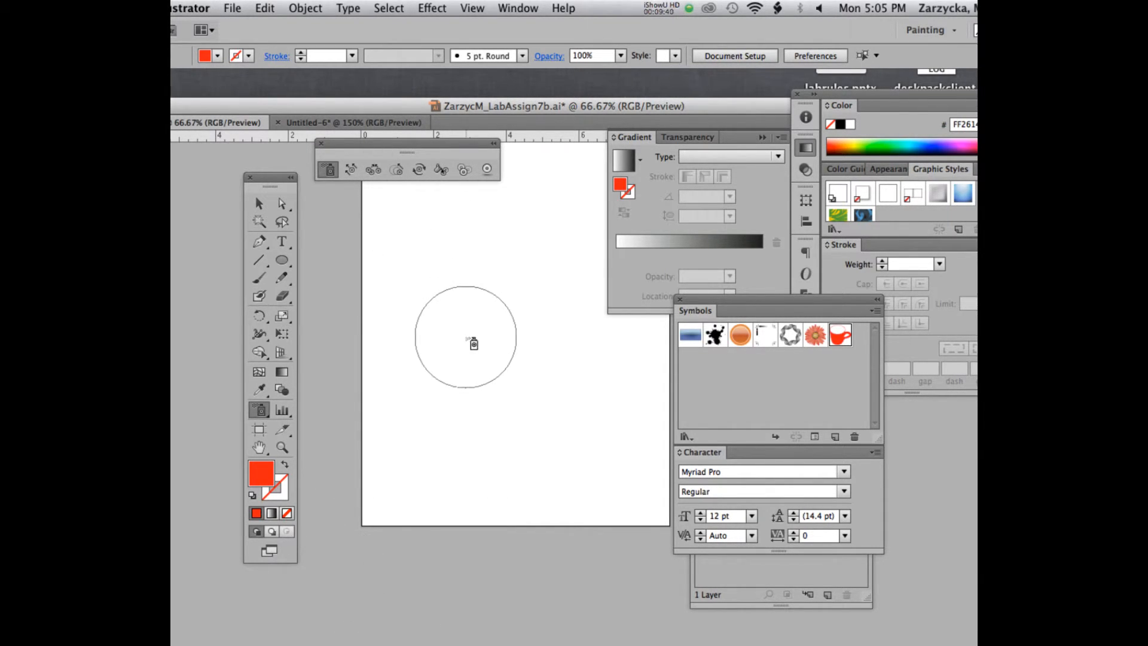
scroll(473, 342, "up", 3)
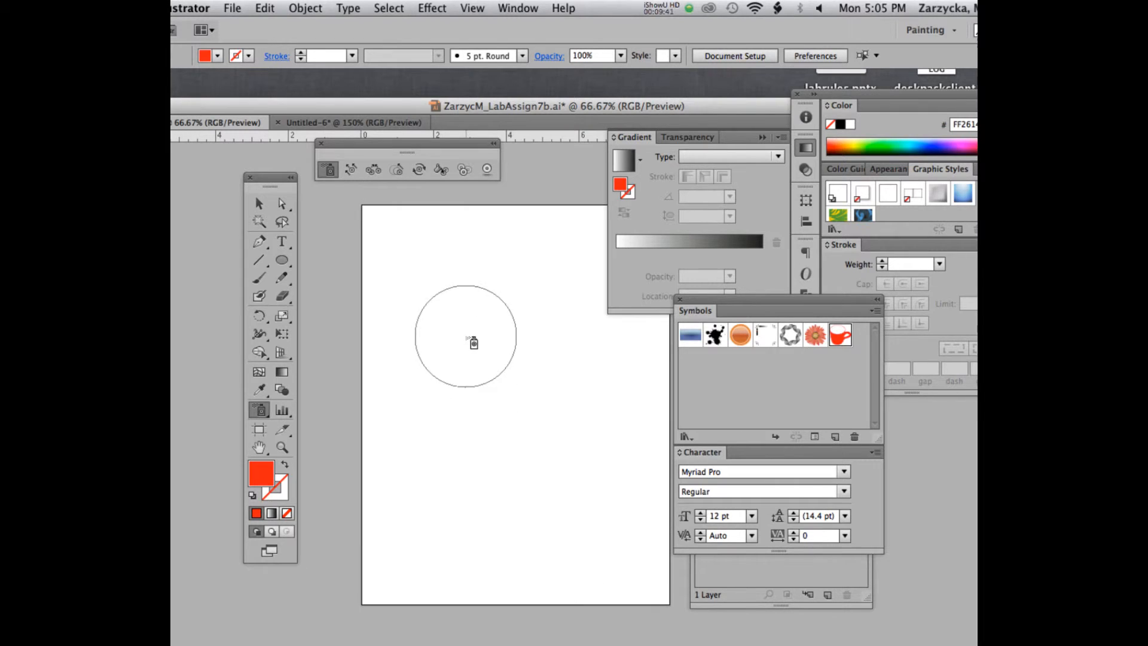
Set the Symbol Sprayer's brush diameter to 2 in in the symbolism tool options
double_click(329, 169)
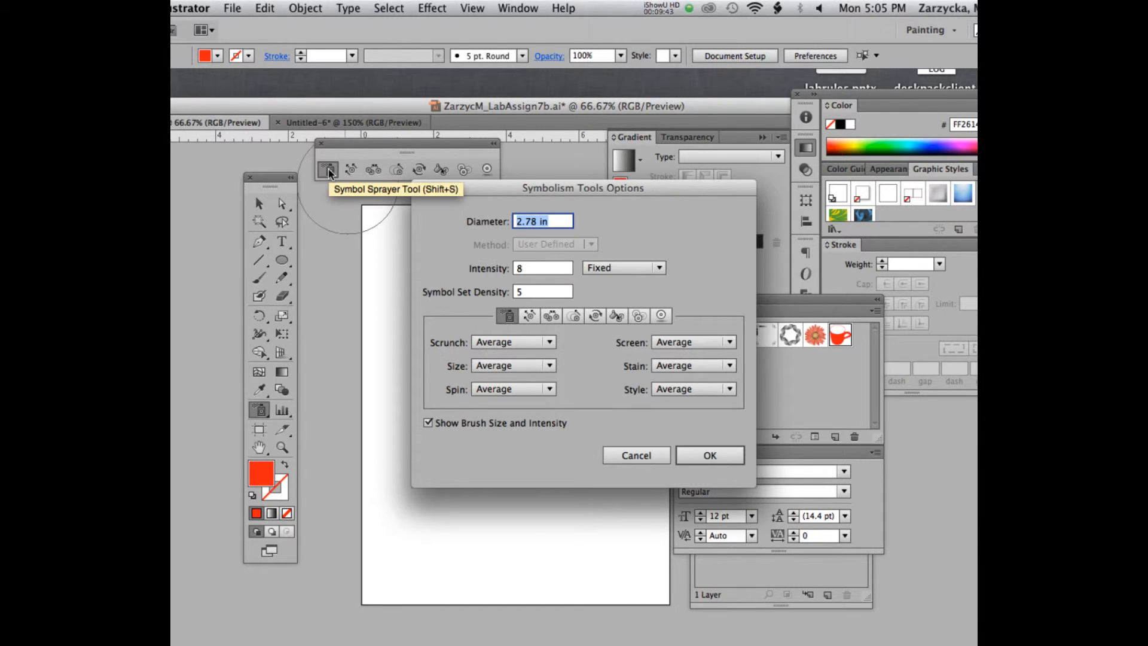
left_click(533, 221)
left_click_drag(539, 221, 507, 221)
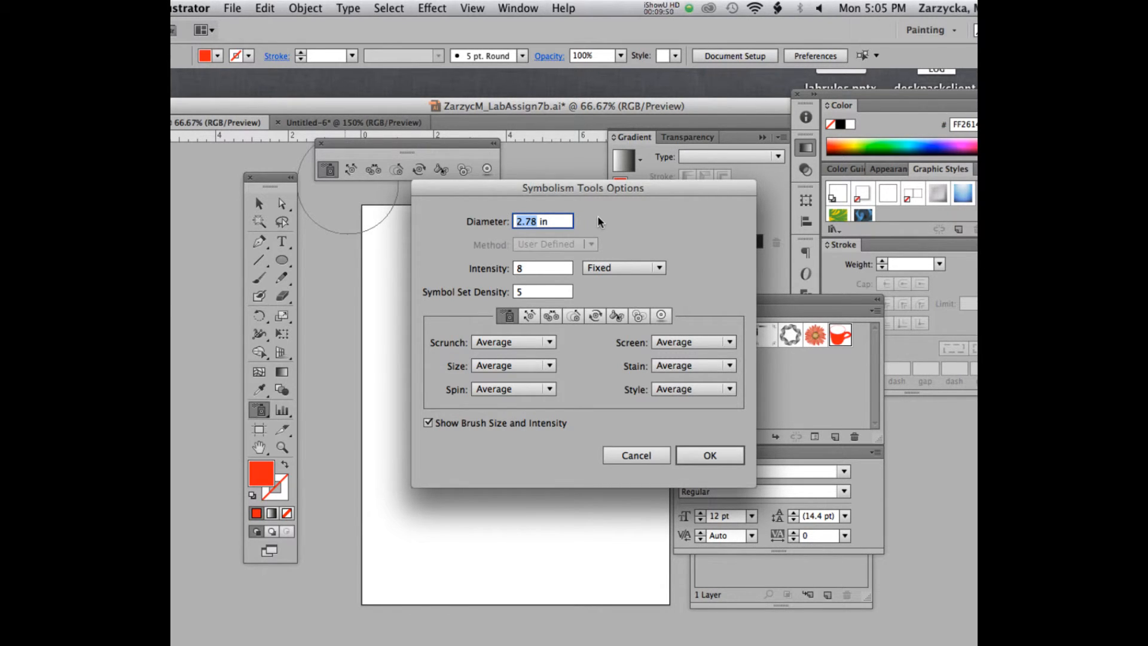
type("2")
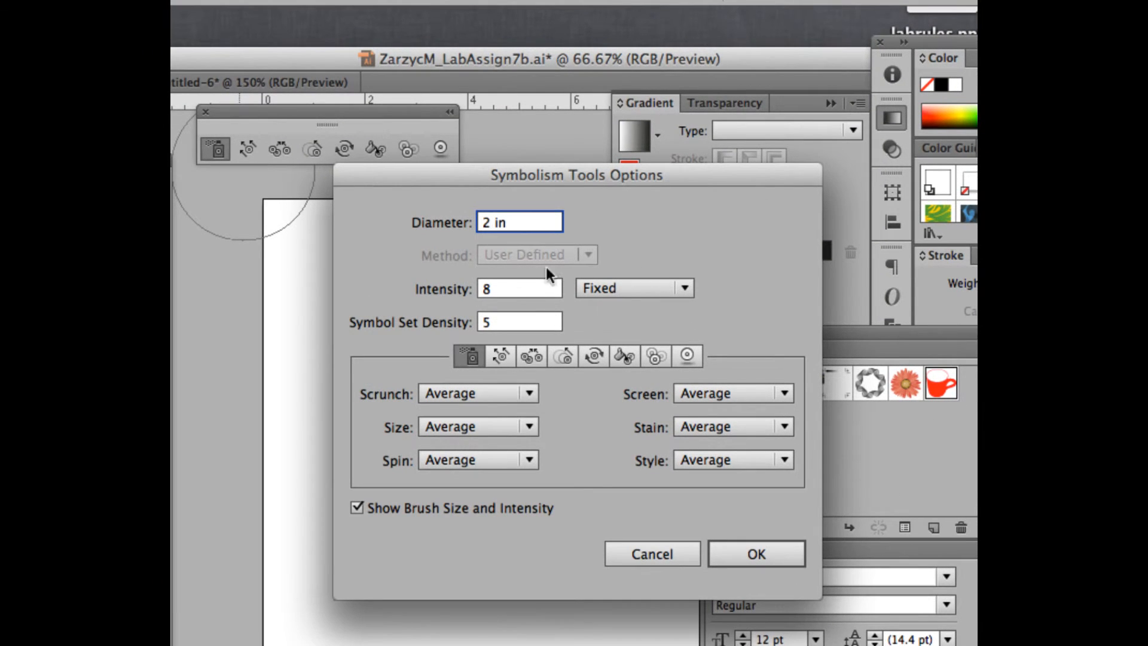
double_click(485, 287)
left_click(739, 551)
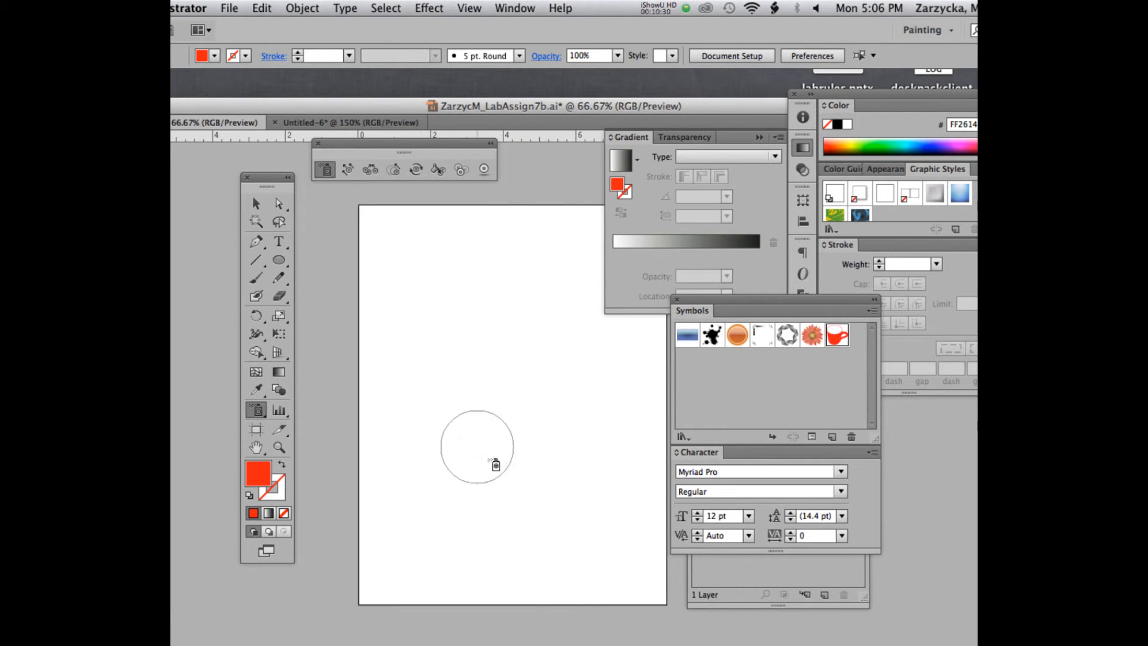
Spray cup symbols across the artboard after discarding a trial spray, and shift the whole set slightly right to keep it within the page's left edge
mouse_move(525, 269)
left_mouse_down()
mouse_move(525, 364)
mouse_move(459, 410)
mouse_move(539, 419)
mouse_move(574, 260)
left_mouse_up()
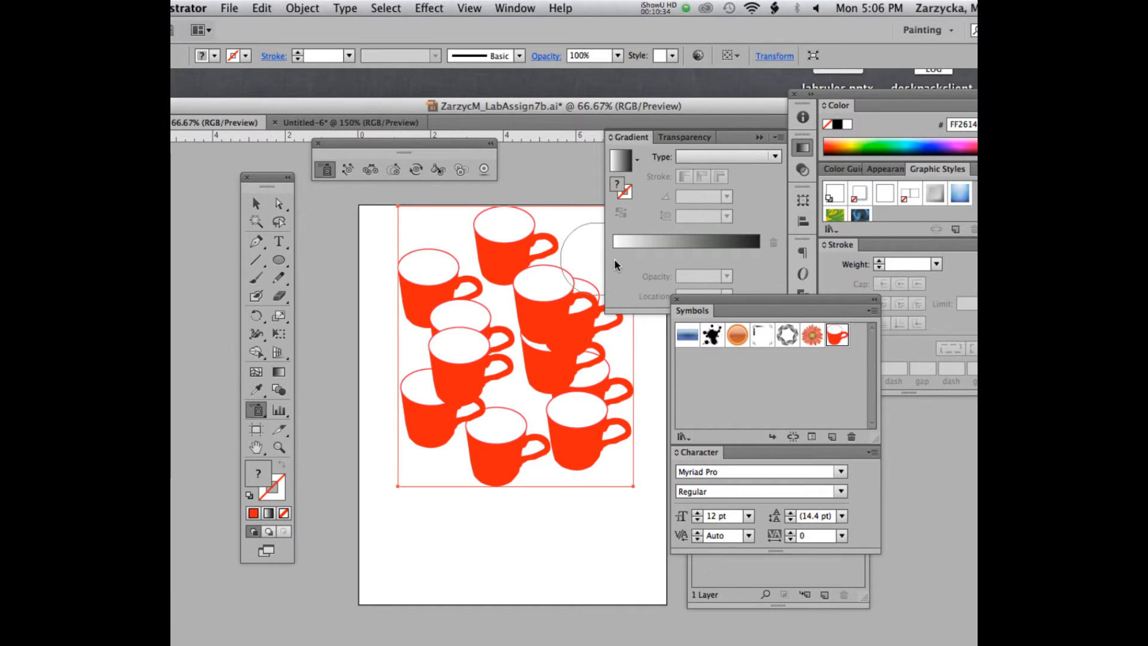
key("Delete")
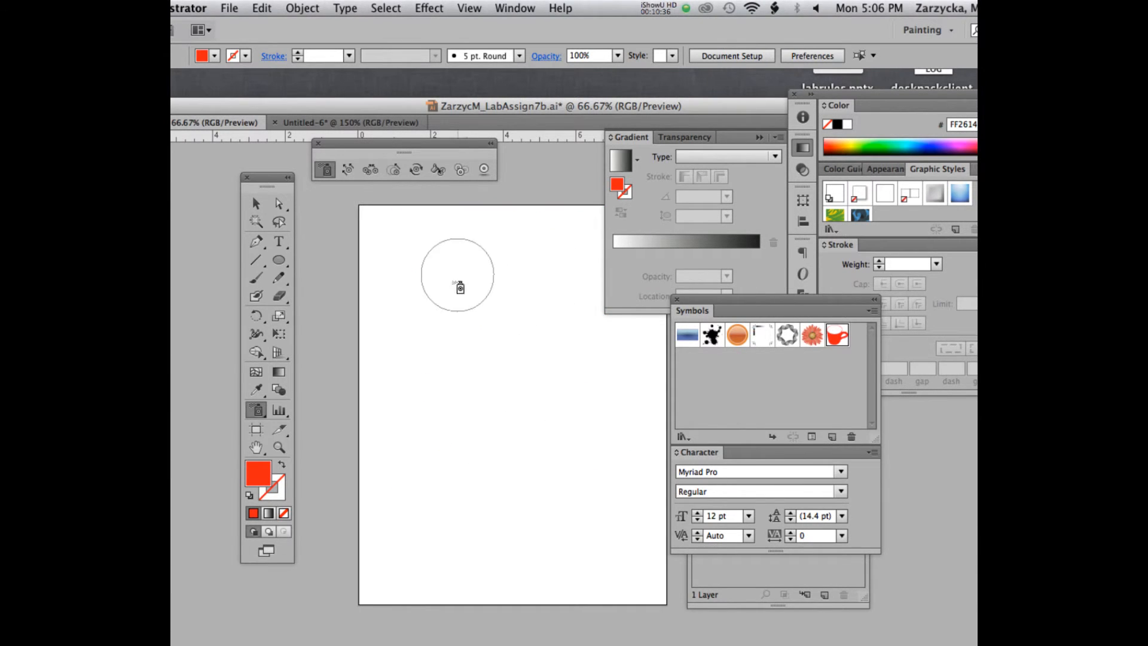
mouse_move(457, 285)
left_mouse_down()
mouse_move(561, 295)
mouse_move(475, 342)
mouse_move(423, 340)
mouse_move(534, 367)
mouse_move(538, 393)
mouse_move(463, 434)
mouse_move(502, 434)
mouse_move(538, 464)
mouse_move(592, 426)
left_mouse_up()
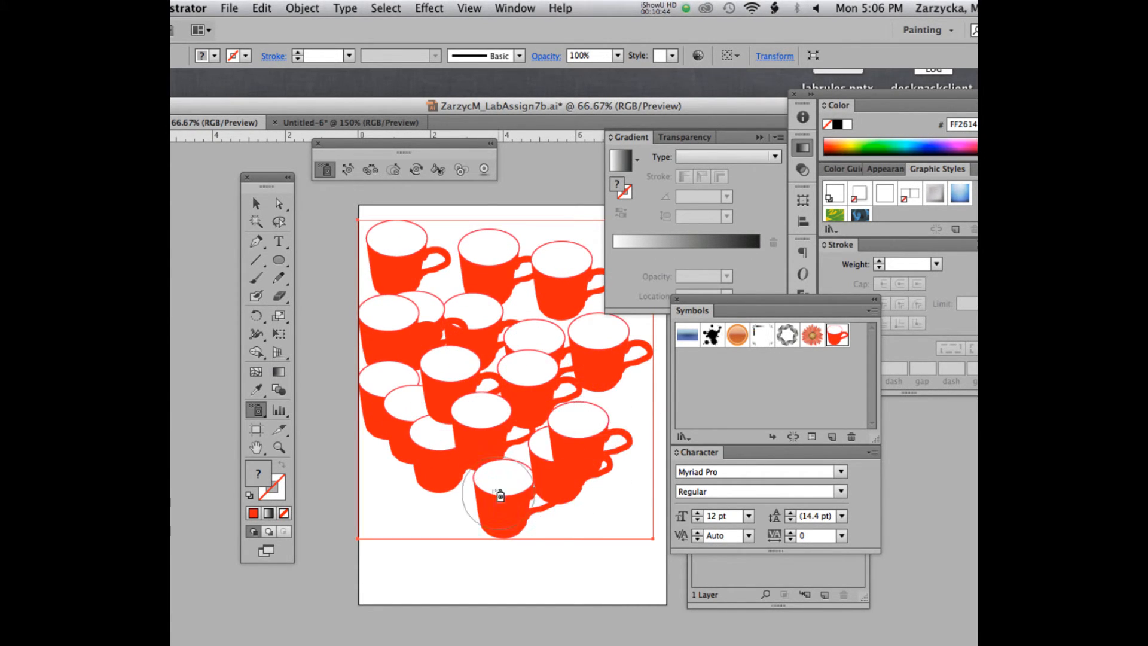
left_click_drag(457, 500, 454, 539)
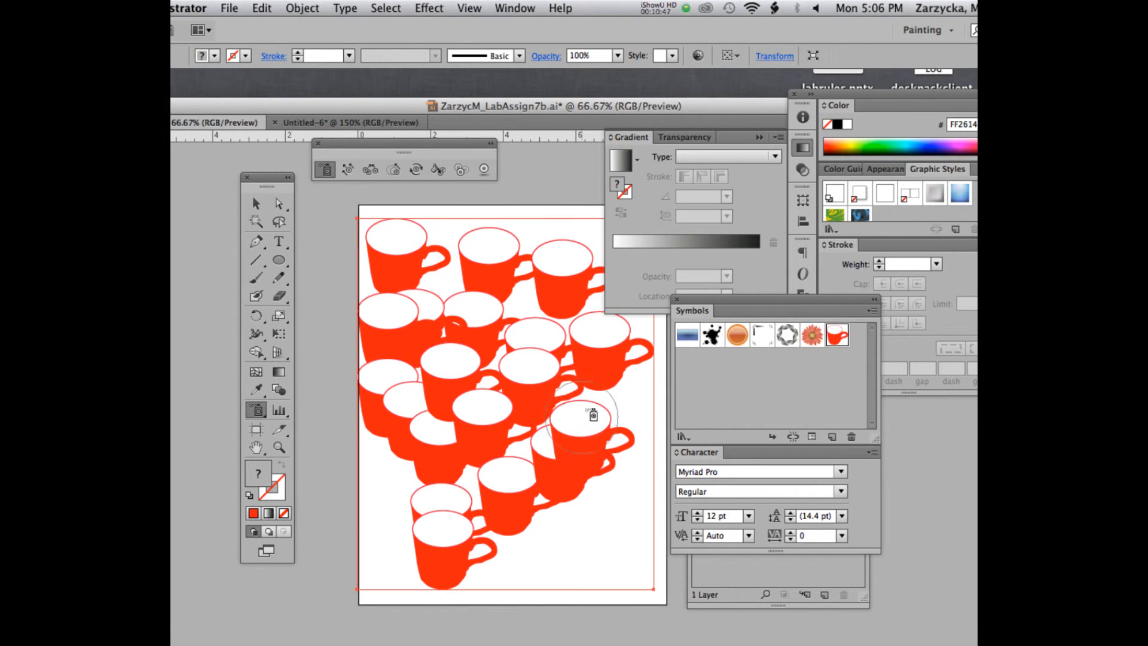
left_click(413, 478)
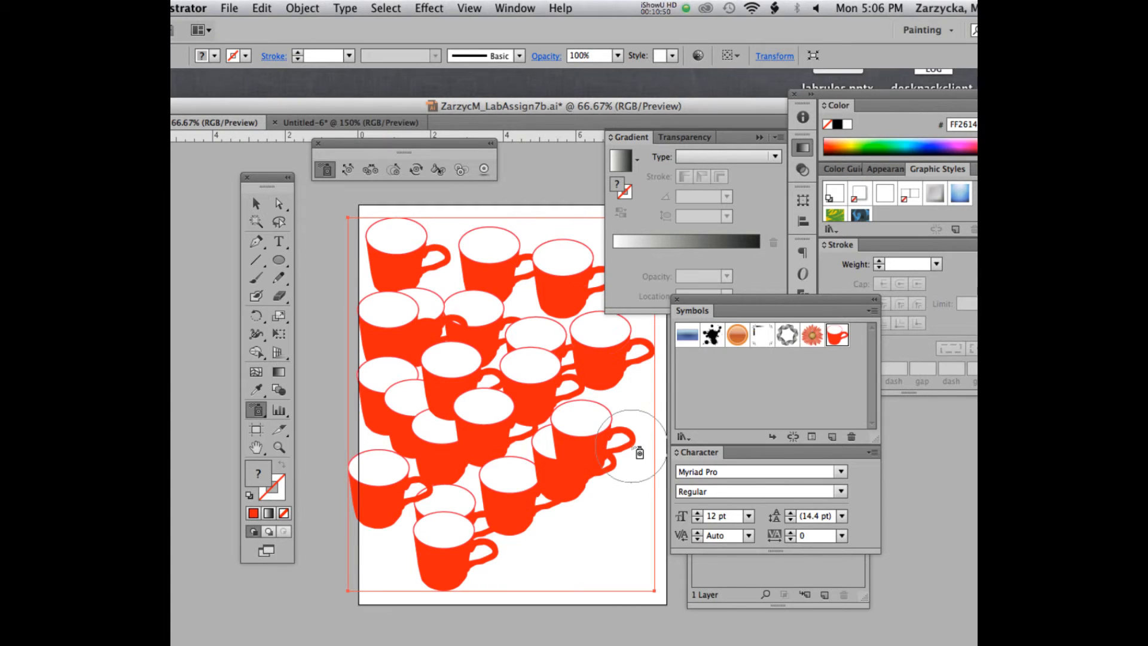
key("v")
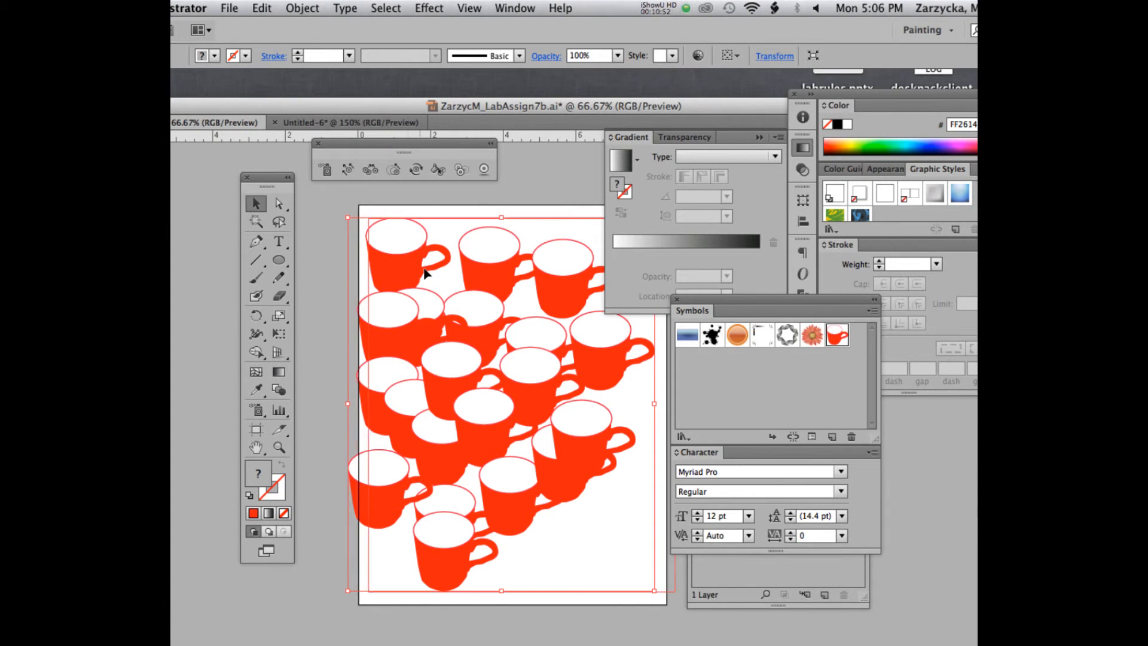
mouse_move(425, 273)
left_mouse_down()
mouse_move(452, 275)
mouse_move(443, 276)
left_mouse_up()
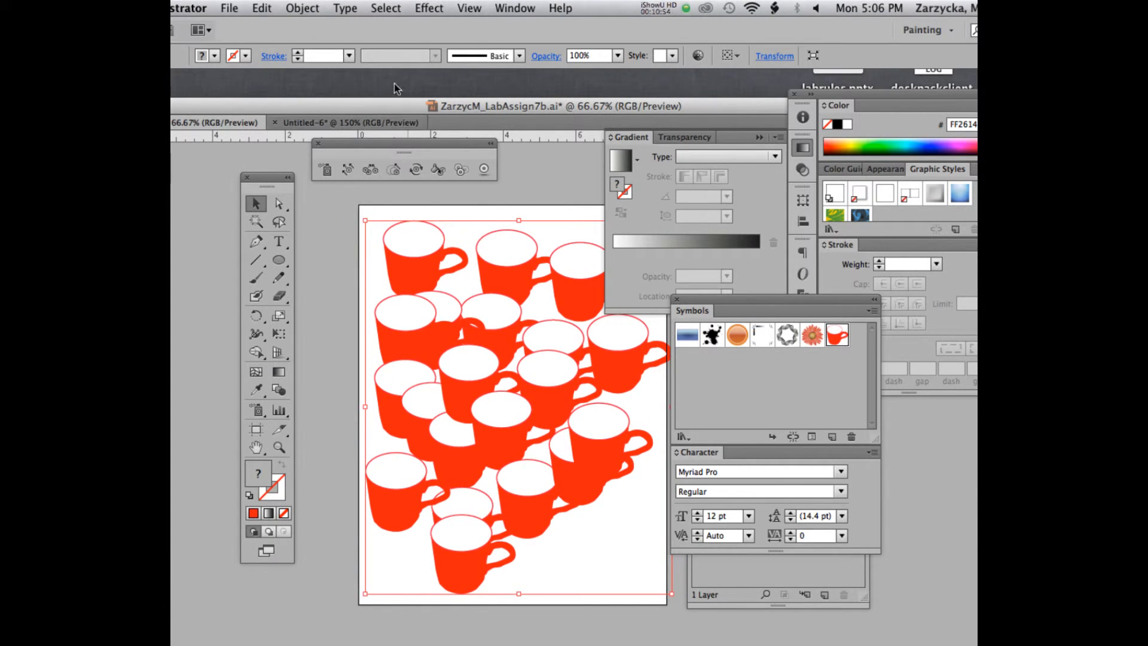
Use the Symbol Shifter to nudge overlapping cups in the lower, upper left and upper middle parts of the set
left_click(344, 172)
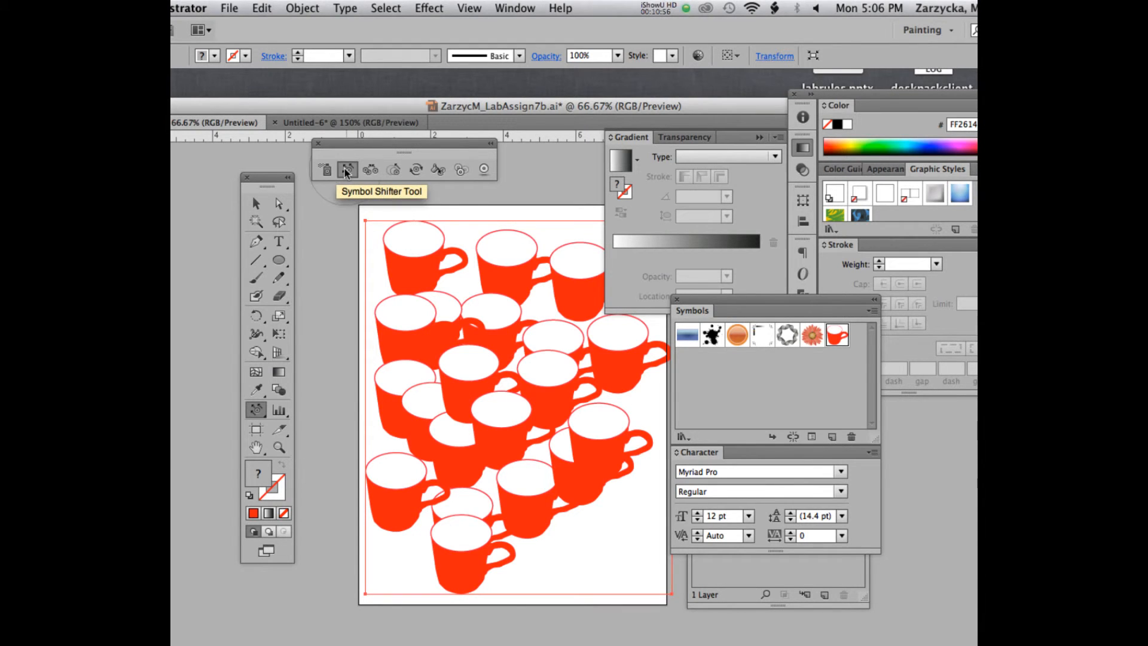
mouse_move(574, 526)
left_mouse_down()
mouse_move(545, 499)
mouse_move(571, 537)
mouse_move(598, 505)
mouse_move(598, 449)
mouse_move(626, 440)
mouse_move(510, 451)
left_mouse_up()
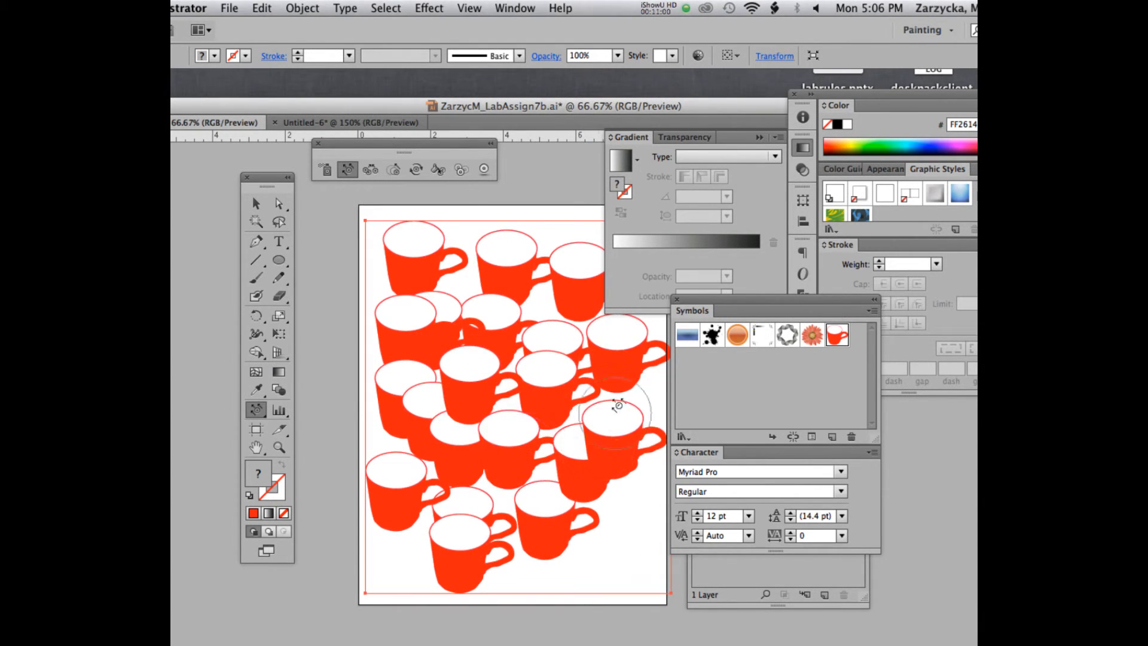
mouse_move(413, 331)
left_mouse_down()
mouse_move(386, 325)
mouse_move(506, 323)
mouse_move(485, 294)
mouse_move(564, 344)
mouse_move(573, 319)
mouse_move(636, 354)
mouse_move(589, 297)
mouse_move(596, 276)
mouse_move(482, 279)
mouse_move(415, 299)
mouse_move(394, 343)
mouse_move(367, 336)
mouse_move(496, 436)
mouse_move(398, 360)
mouse_move(381, 328)
mouse_move(465, 307)
mouse_move(475, 292)
mouse_move(400, 245)
left_mouse_up()
left_click_drag(525, 280, 513, 256)
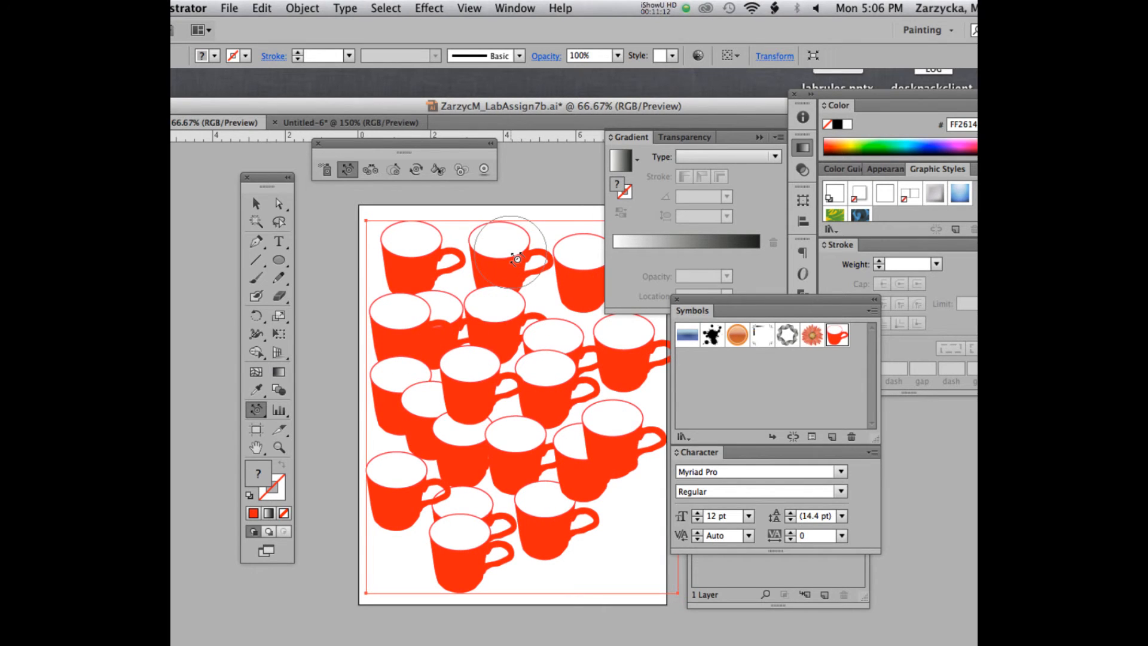
left_click_drag(447, 317, 476, 288)
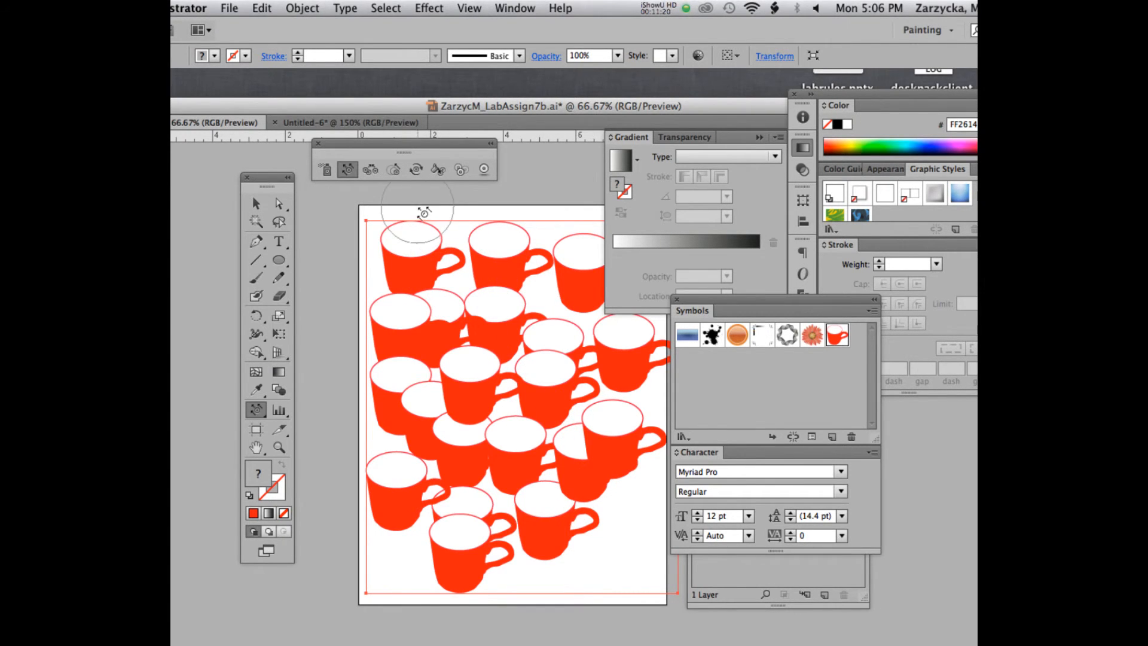
Pull the lower cups slightly together with the Symbol Scruncher and undo the excessive spreading of the set
left_click(371, 171)
mouse_move(544, 524)
left_mouse_down()
mouse_move(479, 526)
mouse_move(467, 515)
mouse_move(507, 546)
left_mouse_up()
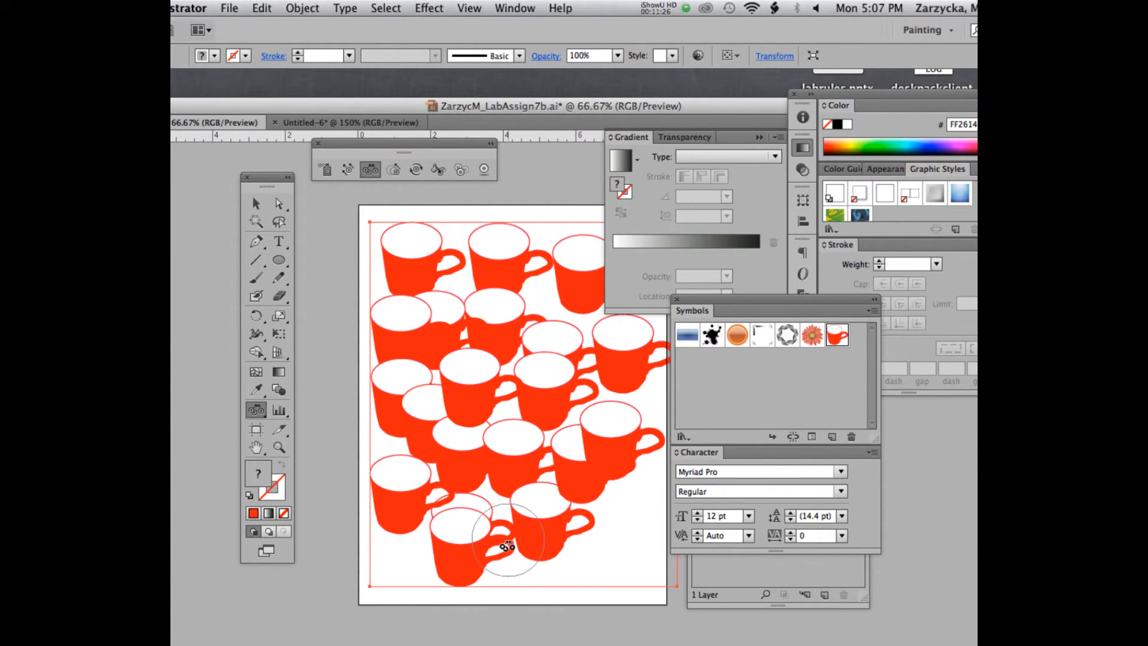
mouse_move(577, 526)
left_mouse_down()
mouse_move(546, 530)
mouse_move(569, 544)
mouse_move(550, 512)
mouse_move(577, 517)
left_mouse_up()
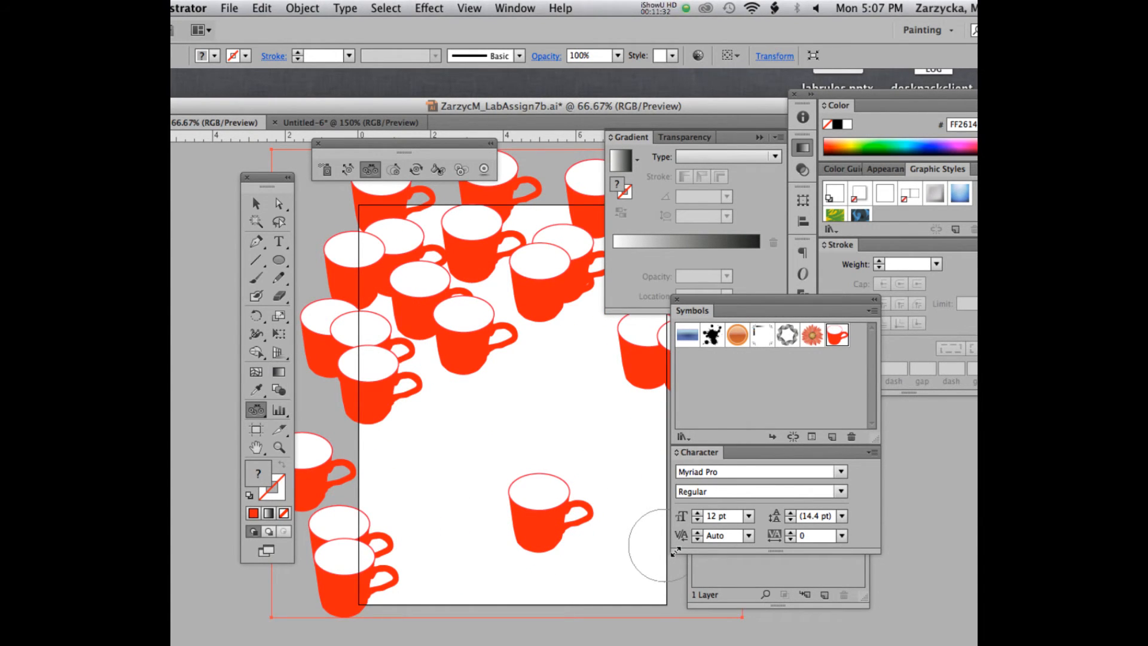
key("super+z")
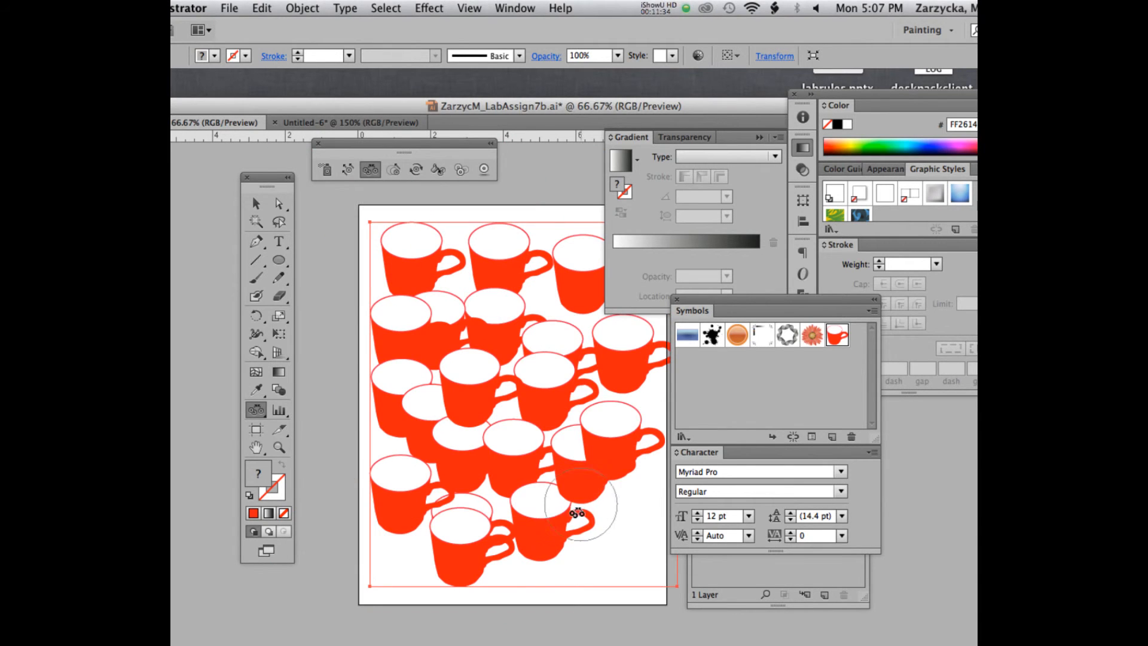
Adjust the spacing around the lowest cups and the overlapping upper left cups with the Symbol Scruncher, undoing the overly wide spread
left_click(551, 530)
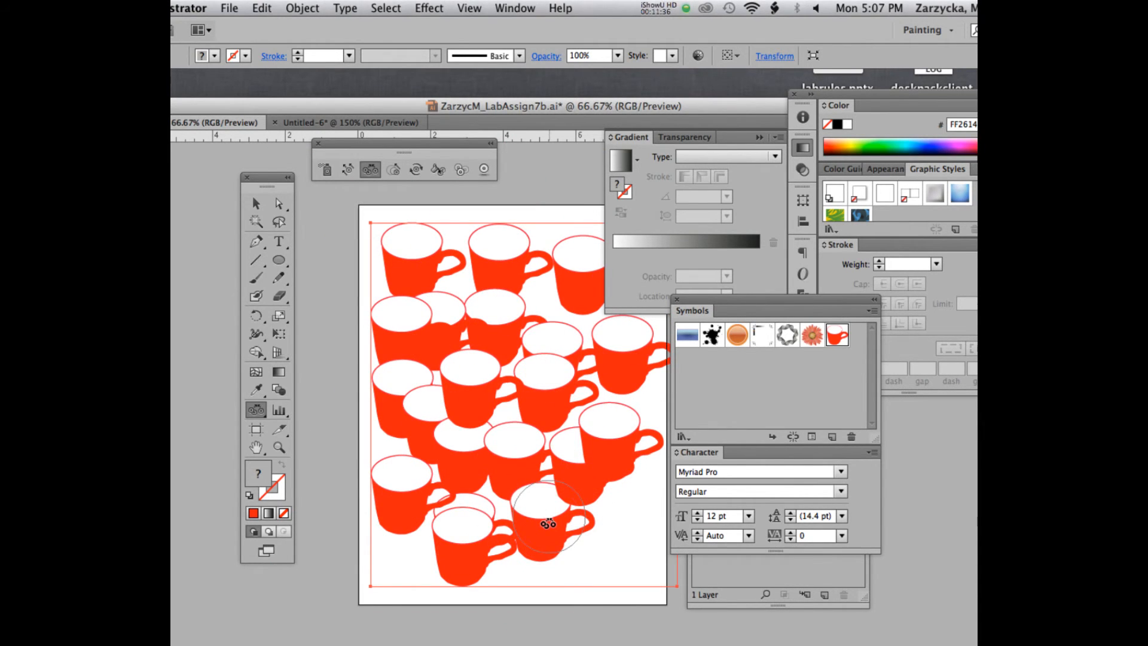
left_click(548, 527)
left_click(551, 536, "alt")
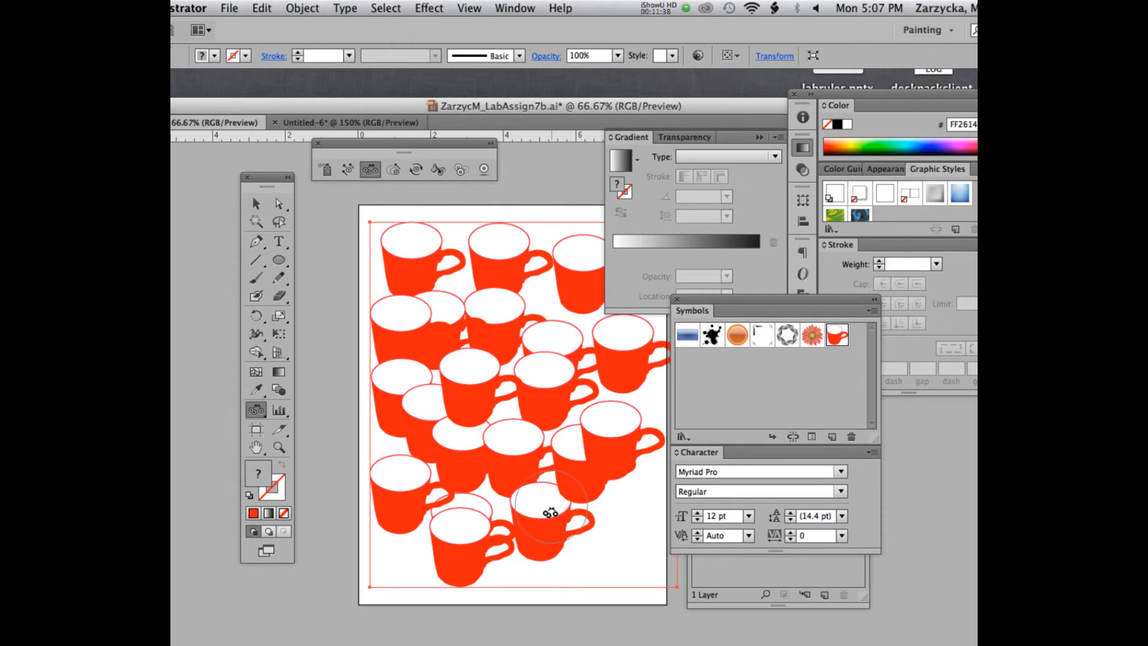
mouse_move(530, 341)
left_mouse_down()
mouse_move(407, 333)
mouse_move(492, 361)
left_mouse_up()
left_click(418, 335, "alt")
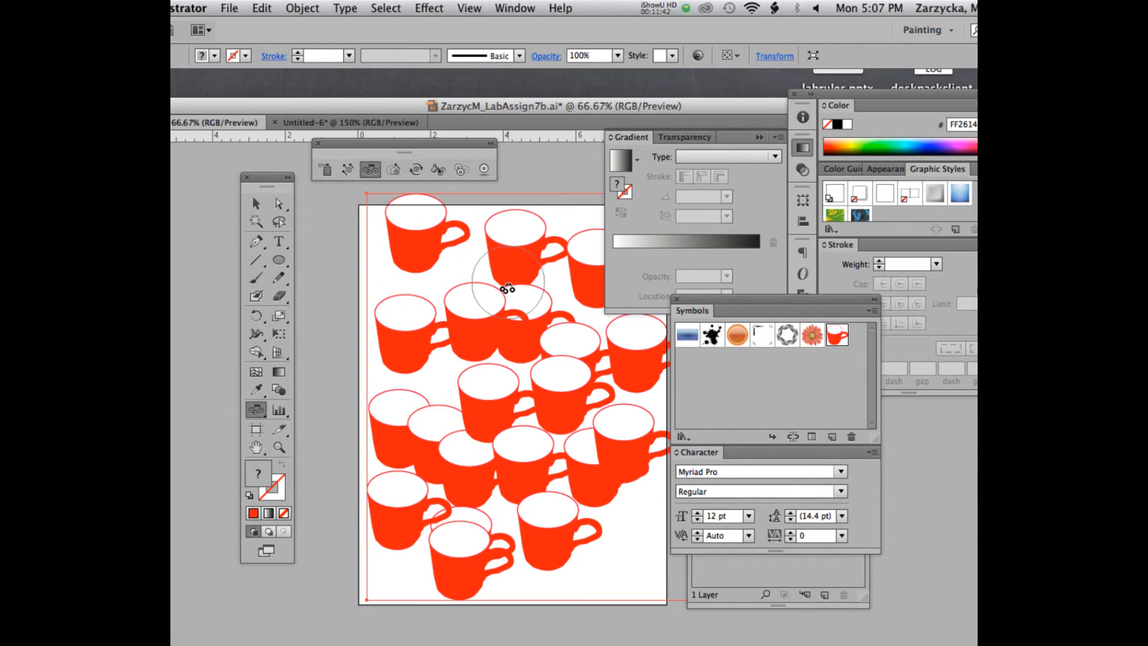
key("super+z")
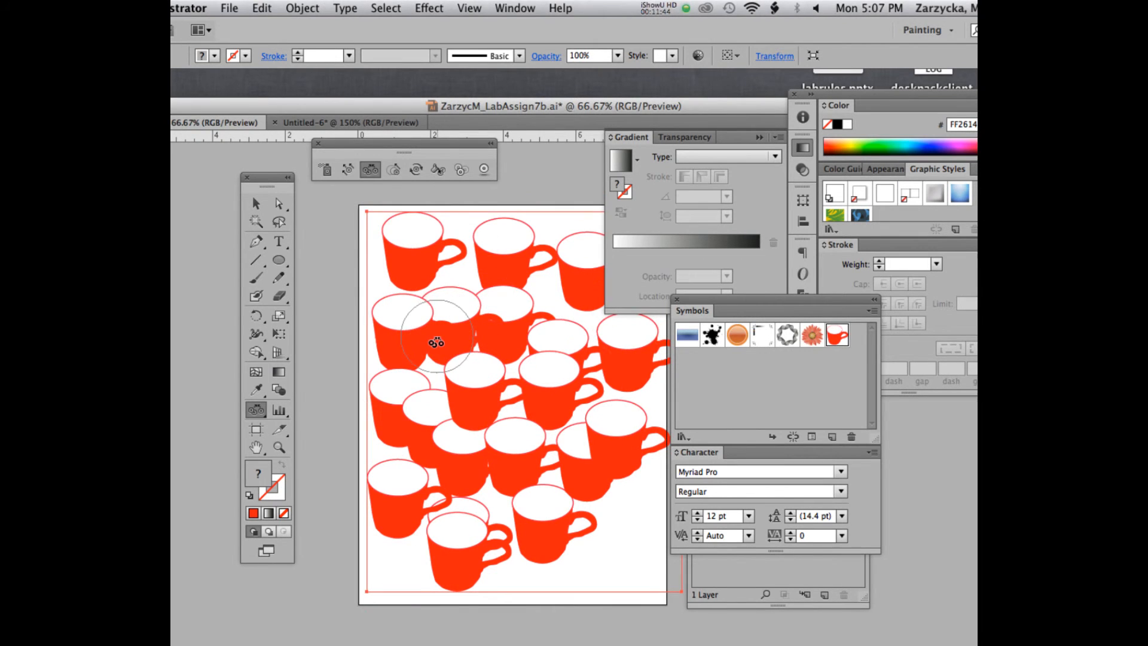
left_click(433, 337)
Use the Symbol Sizer to enlarge the upper left, lower middle and right-hand cups and shrink one central and one left-hand cup
left_click(392, 171)
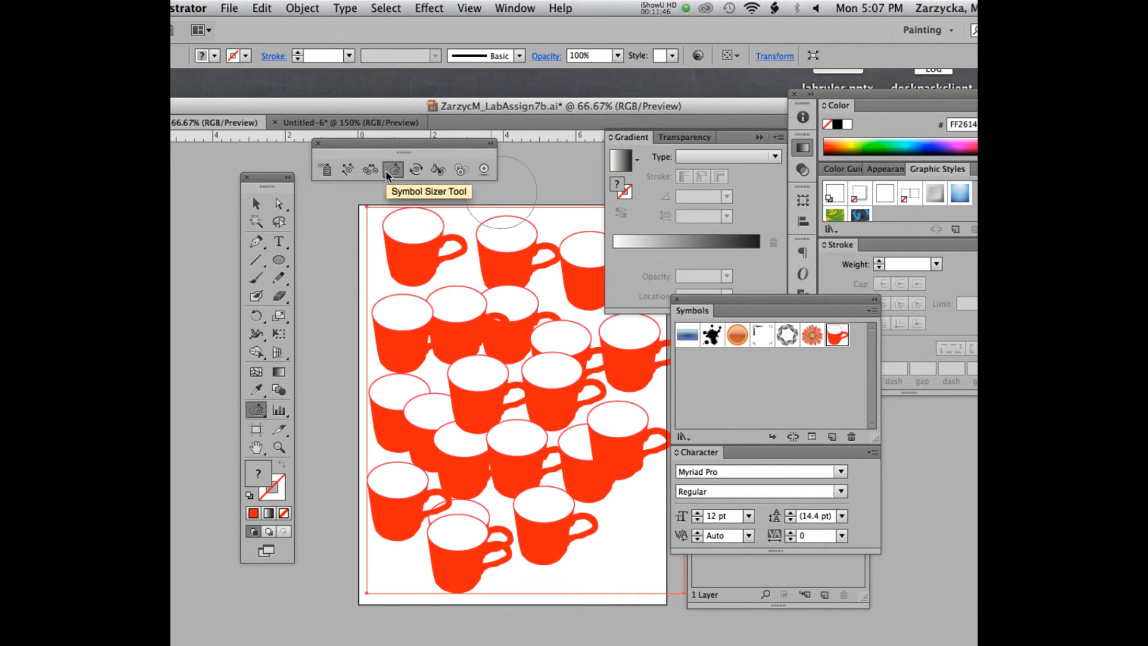
left_click(437, 265)
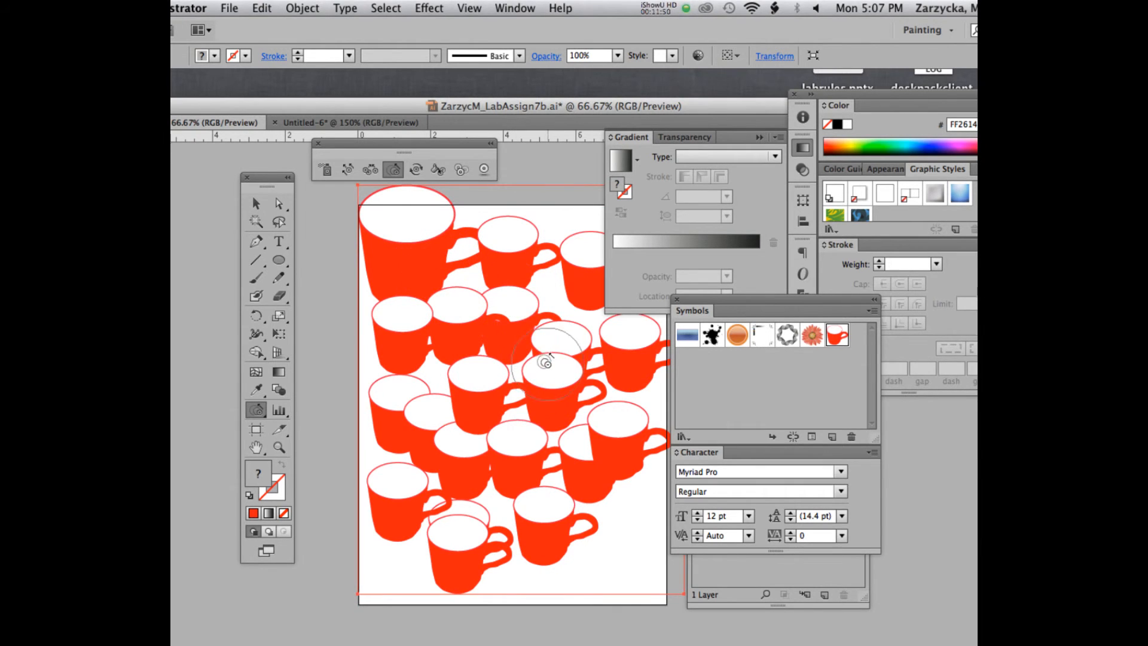
left_click(567, 393, "alt")
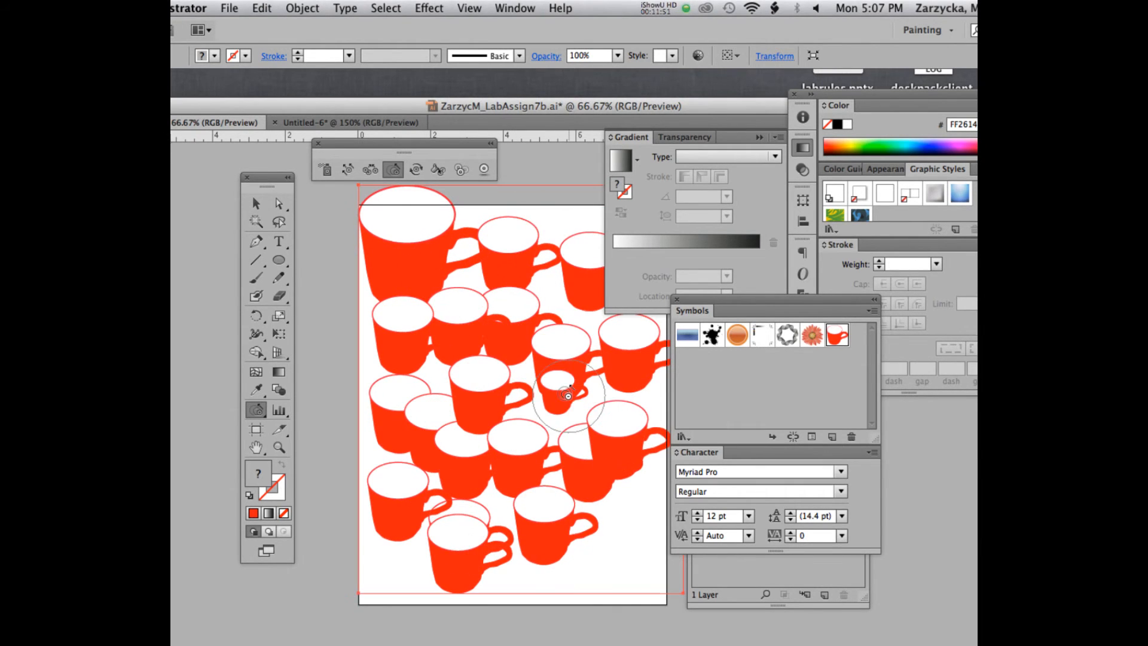
left_click(417, 434, "alt")
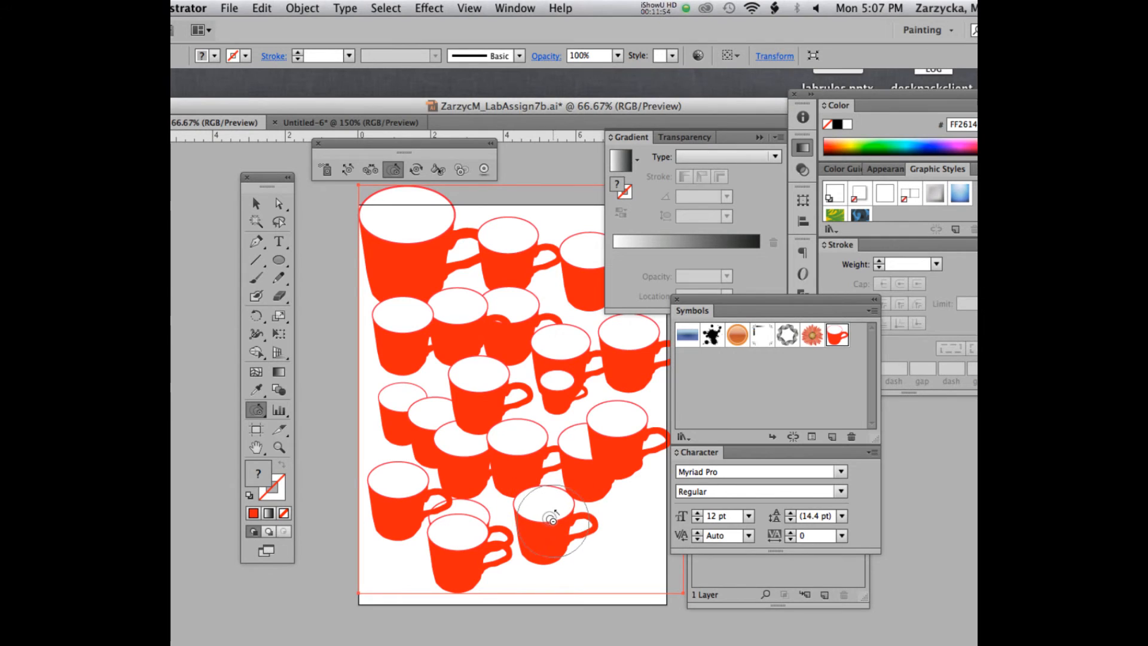
left_click(551, 519)
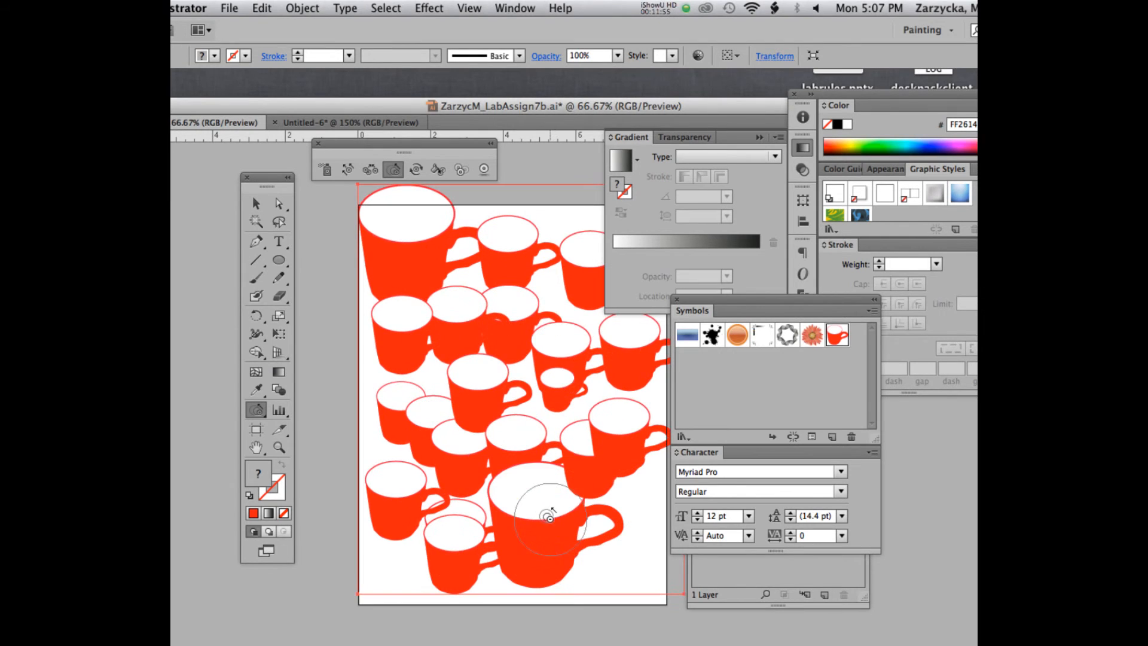
left_click(579, 336)
key("super+z")
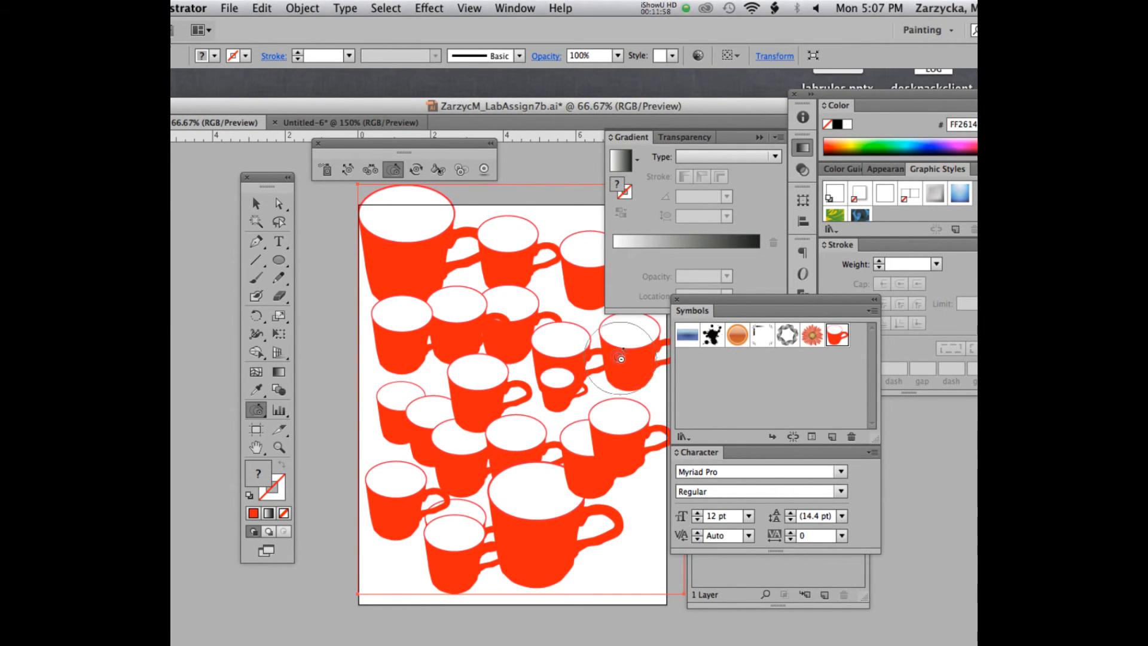
left_click(628, 371)
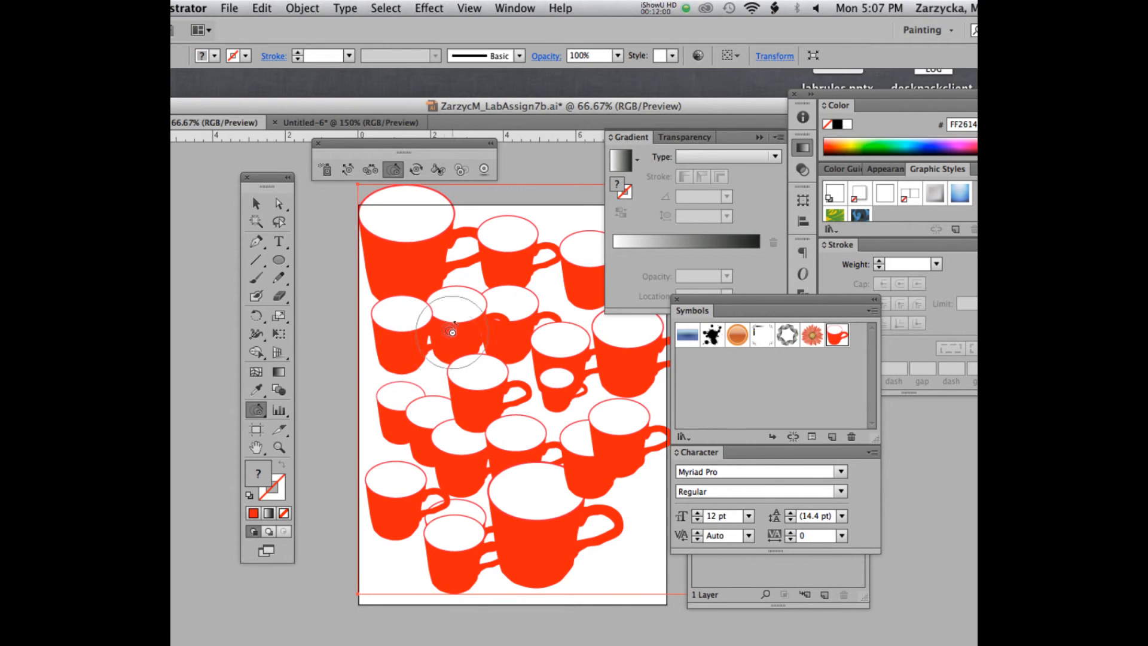
Shrink the two small overlapping cups at the middle left of the set with the Symbol Sizer
right_click(415, 425)
left_click(415, 391)
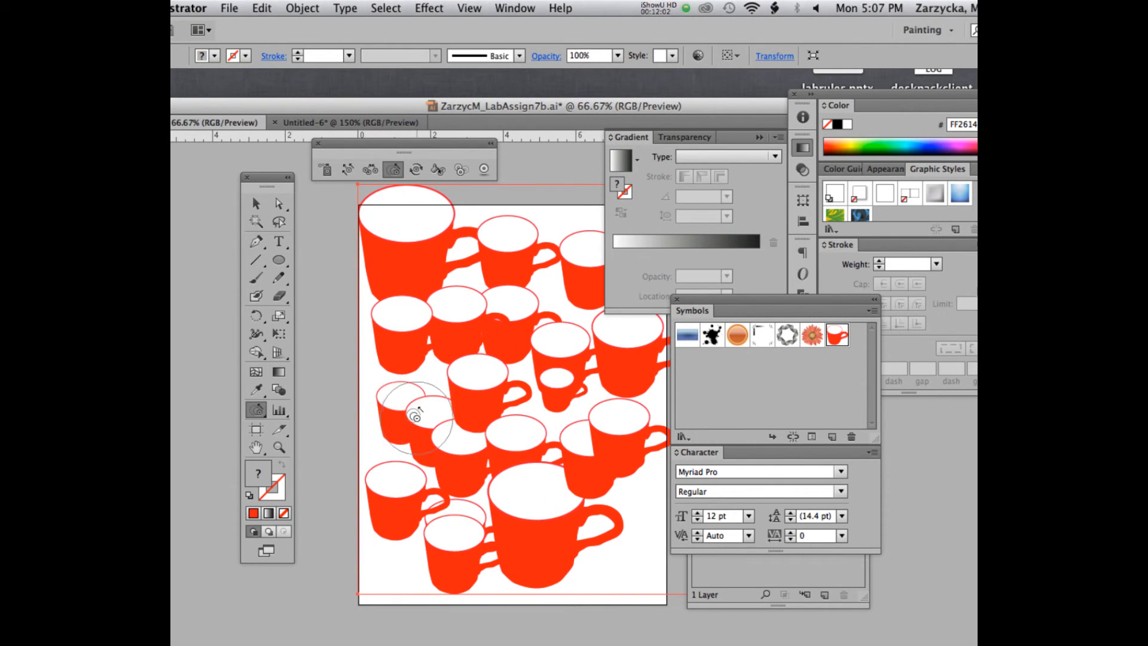
left_click(421, 425, "alt")
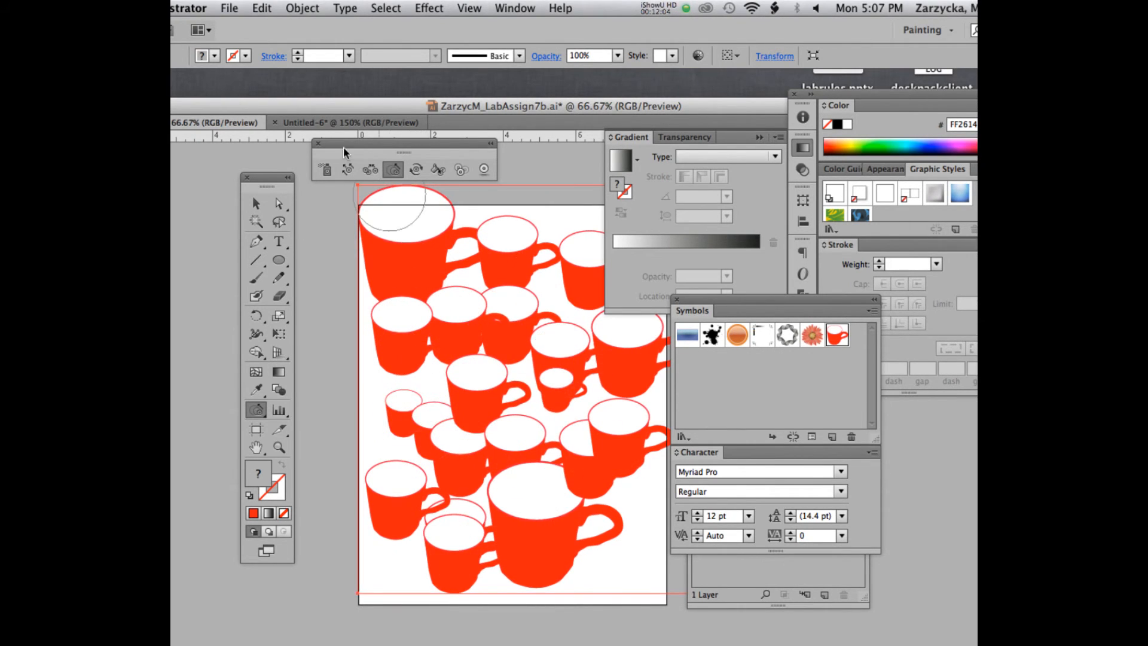
Rotate the upper middle, central, small left and right-of-centre cups to different angles with the Symbol Spinner
left_click(417, 170)
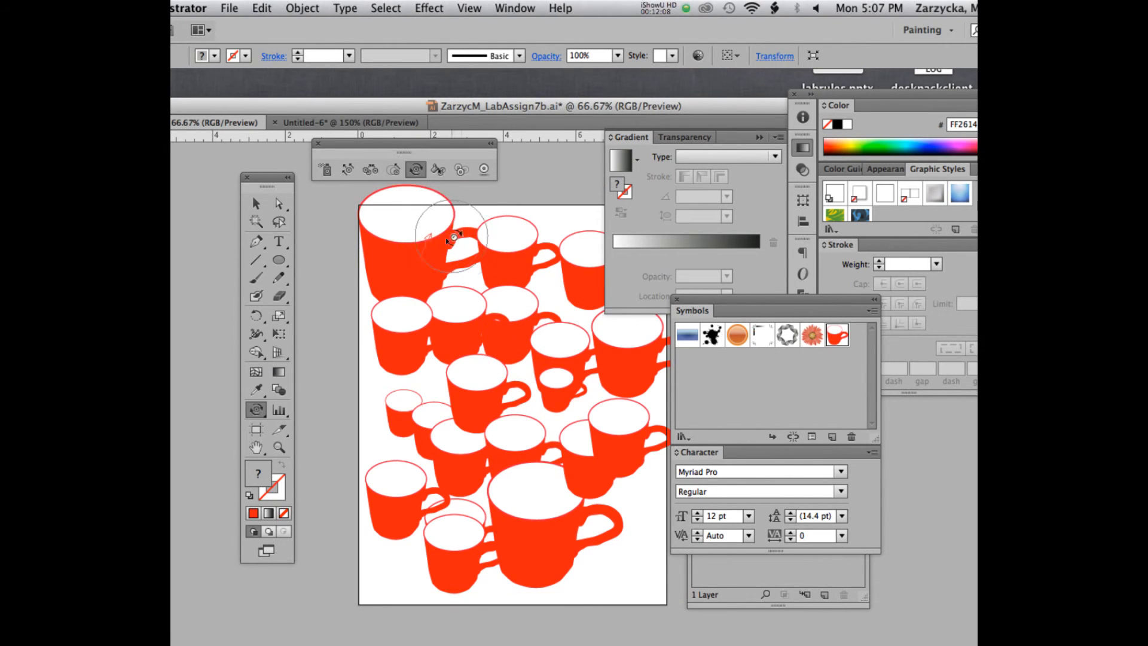
left_click_drag(455, 237, 428, 226)
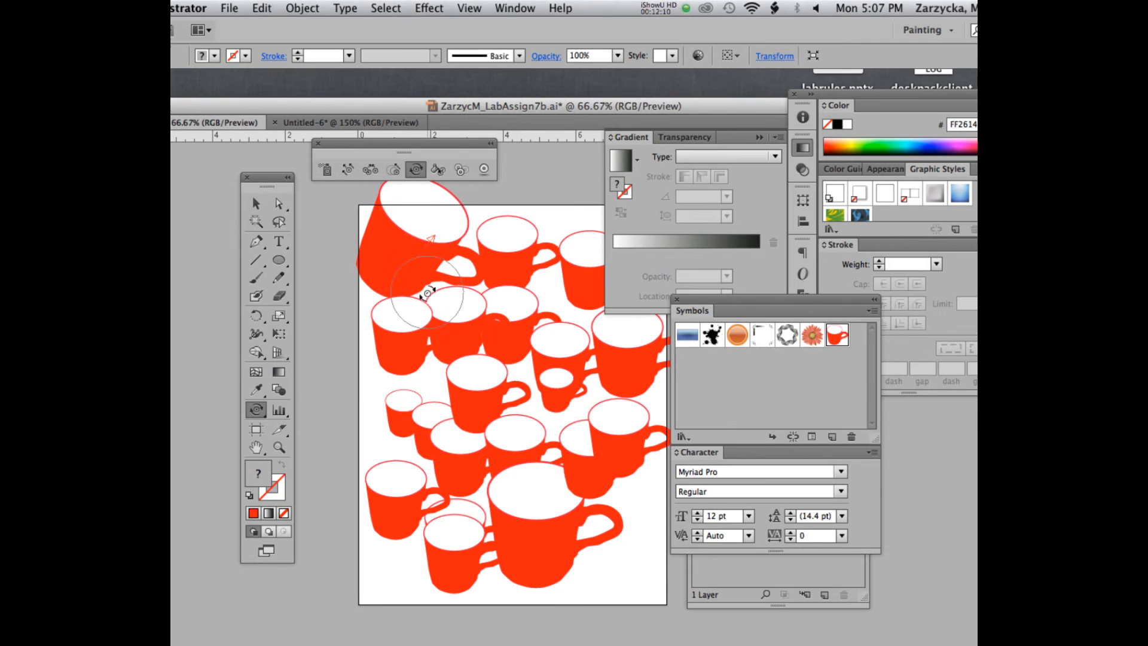
mouse_move(428, 294)
left_mouse_down()
mouse_move(450, 274)
mouse_move(405, 219)
mouse_move(330, 222)
mouse_move(432, 203)
mouse_move(442, 218)
mouse_move(338, 215)
mouse_move(412, 253)
mouse_move(417, 283)
mouse_move(403, 205)
left_mouse_up()
left_click_drag(443, 250, 422, 225)
mouse_move(471, 387)
left_mouse_down()
mouse_move(503, 388)
mouse_move(500, 379)
mouse_move(522, 388)
mouse_move(423, 406)
mouse_move(383, 394)
left_mouse_up()
mouse_move(580, 388)
left_mouse_down()
mouse_move(610, 335)
mouse_move(592, 353)
mouse_move(593, 386)
mouse_move(461, 418)
mouse_move(524, 293)
mouse_move(565, 317)
mouse_move(520, 238)
mouse_move(544, 234)
left_mouse_up()
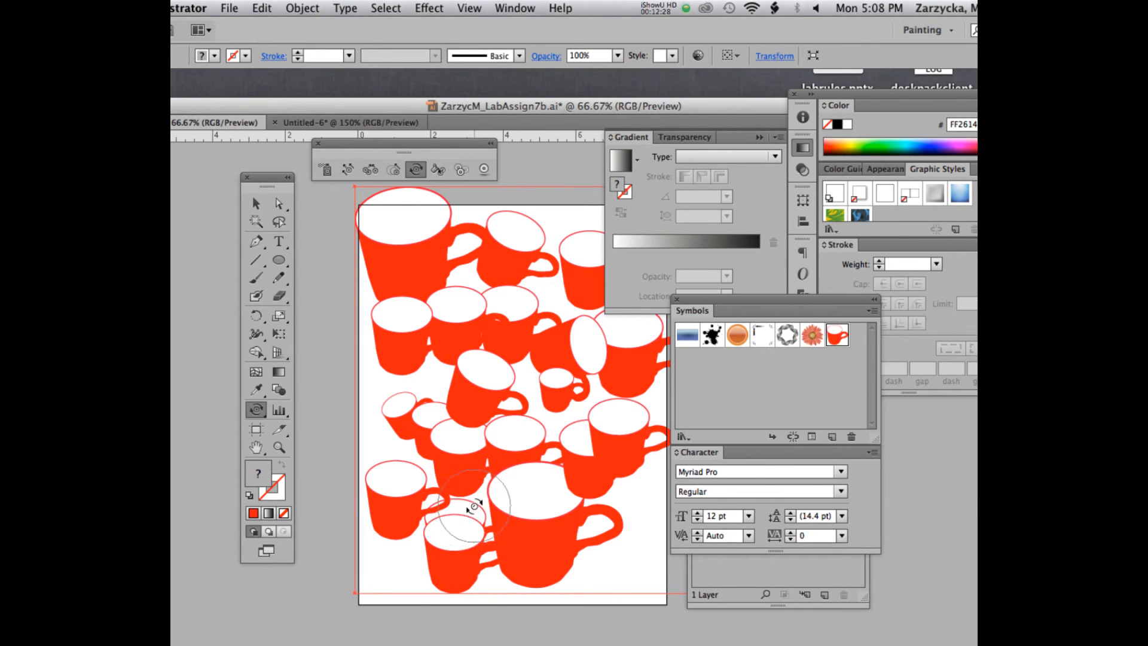
Shift the lowest cups and the lower left cup slightly with the Symbol Shifter to change their overlap
left_click(348, 170)
mouse_move(475, 513)
left_mouse_down()
mouse_move(482, 505)
mouse_move(463, 500)
mouse_move(467, 524)
left_mouse_up()
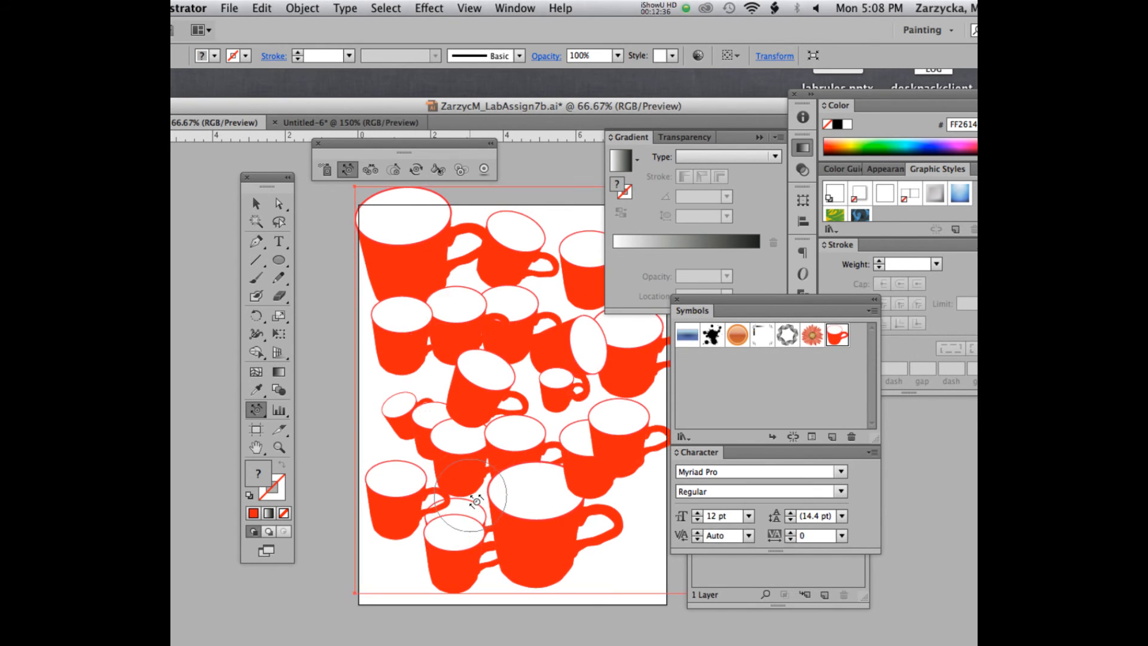
mouse_move(466, 564)
left_mouse_down()
mouse_move(603, 552)
mouse_move(552, 556)
left_mouse_up()
mouse_move(432, 519)
left_mouse_down()
mouse_move(397, 505)
mouse_move(411, 485)
mouse_move(394, 336)
mouse_move(443, 426)
mouse_move(454, 493)
mouse_move(446, 511)
mouse_move(418, 515)
left_mouse_up()
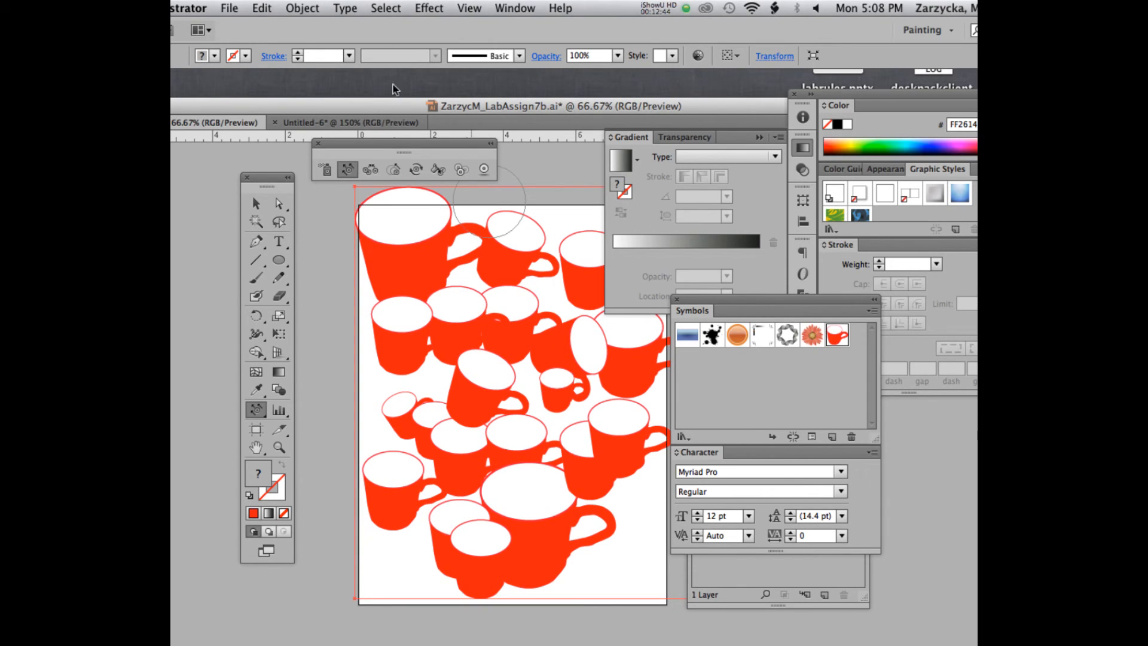
Tilt the lower right cup slightly with the Symbol Spinner
left_click(394, 170)
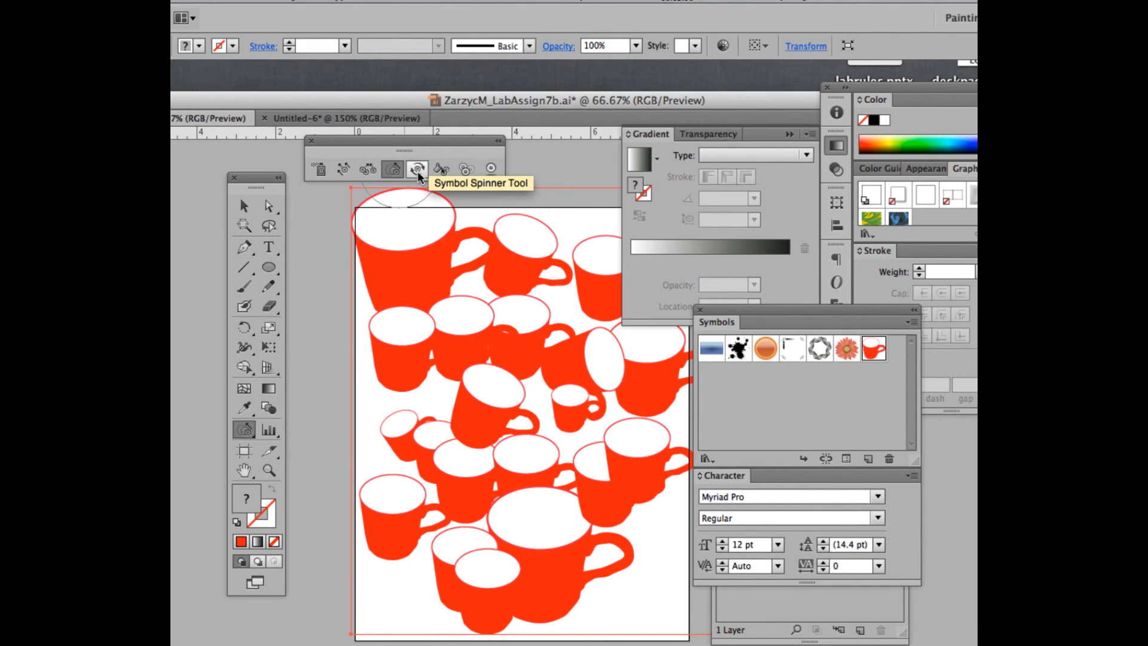
left_click(418, 171)
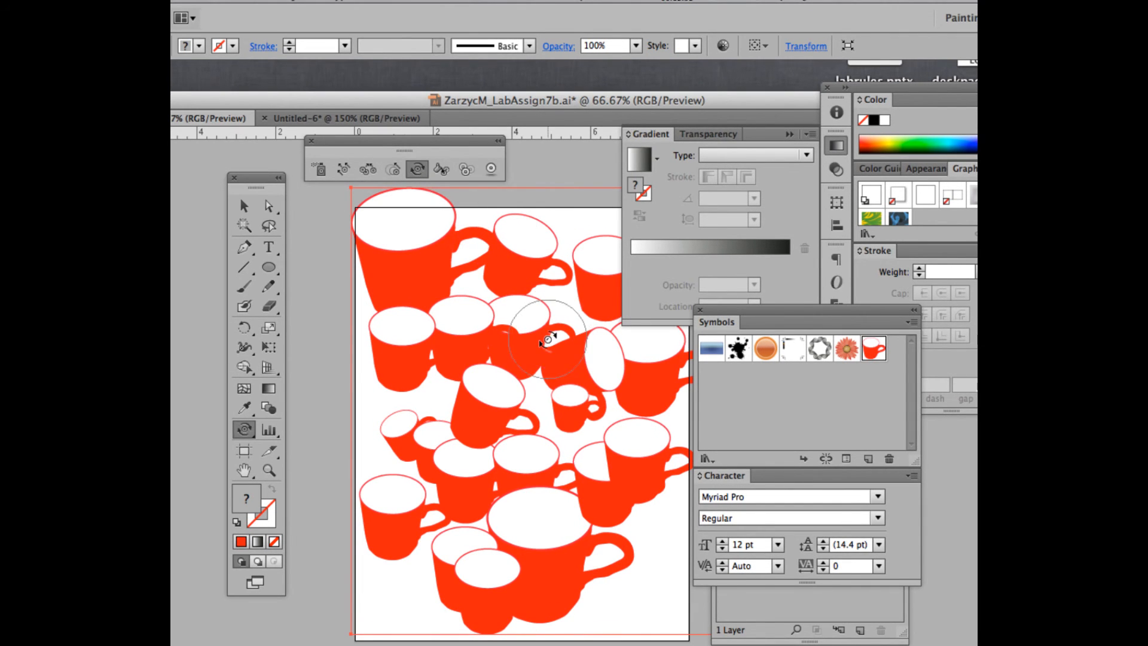
mouse_move(634, 436)
left_mouse_down()
mouse_move(610, 436)
mouse_move(623, 422)
left_mouse_up()
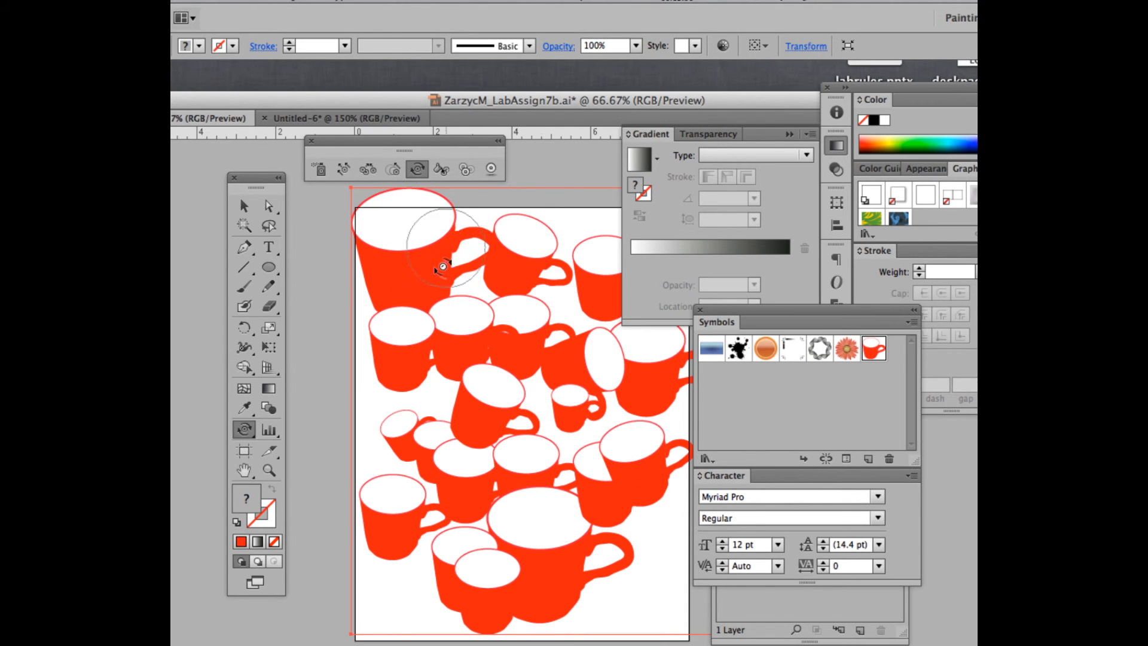
Stain the large upper left cup, the tilted right-of-centre cup and a lower middle cup orange (FF6A15) with the Symbol Stainer
left_click(442, 167)
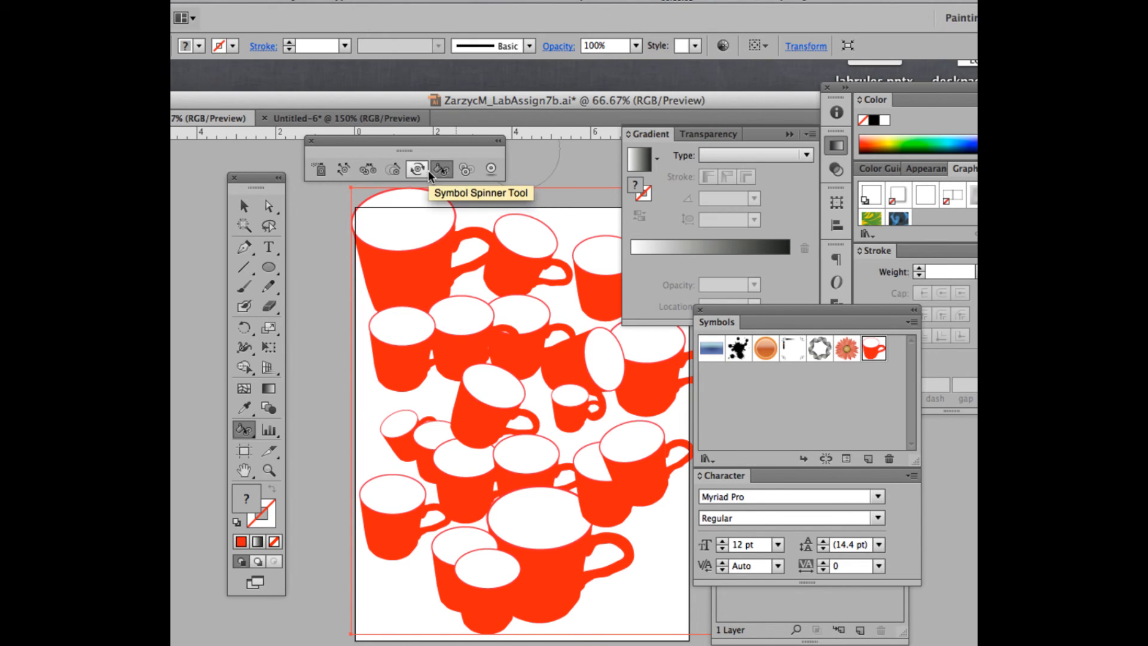
mouse_move(935, 87)
left_mouse_down()
mouse_move(863, 81)
mouse_move(853, 95)
left_mouse_up()
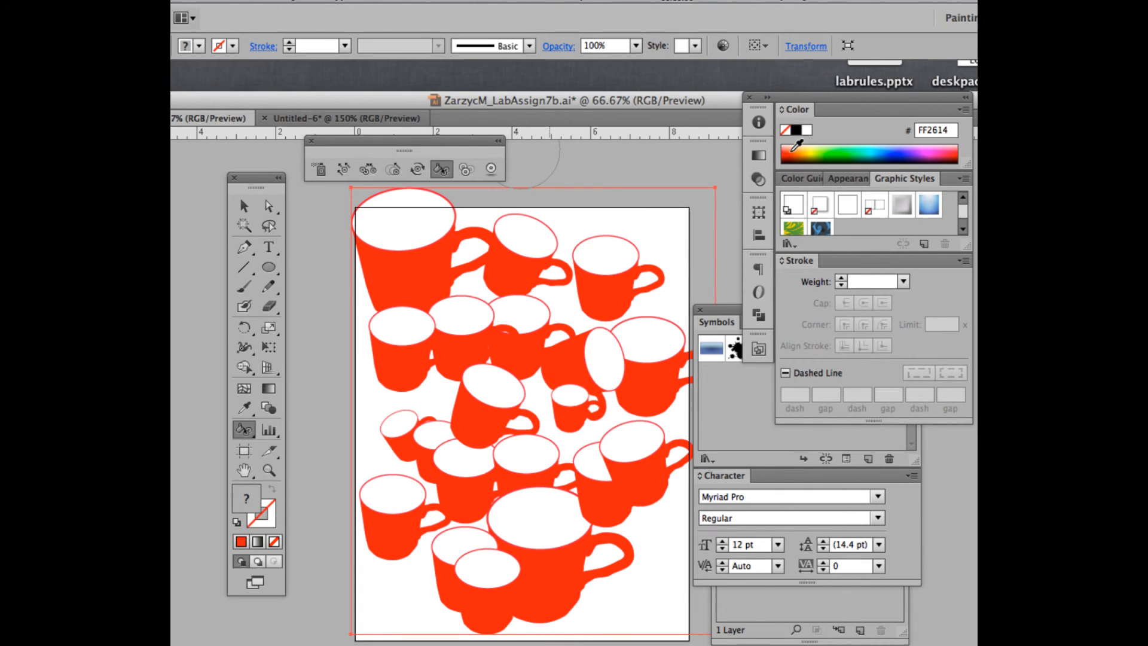
left_click(793, 150)
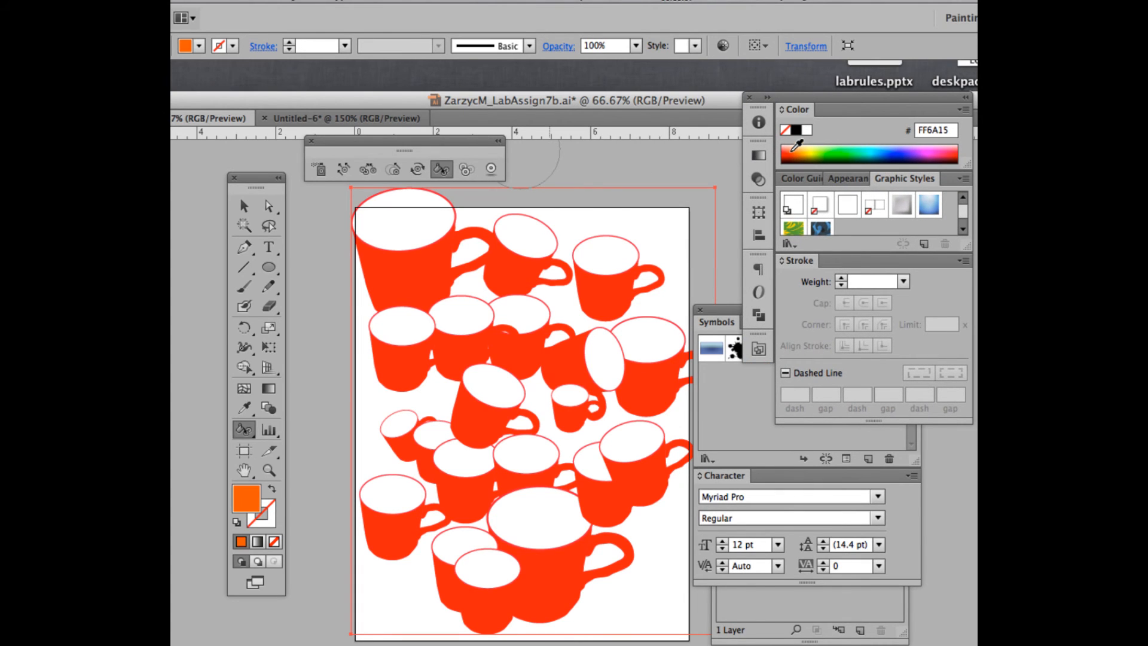
left_click(402, 264)
left_click(562, 368)
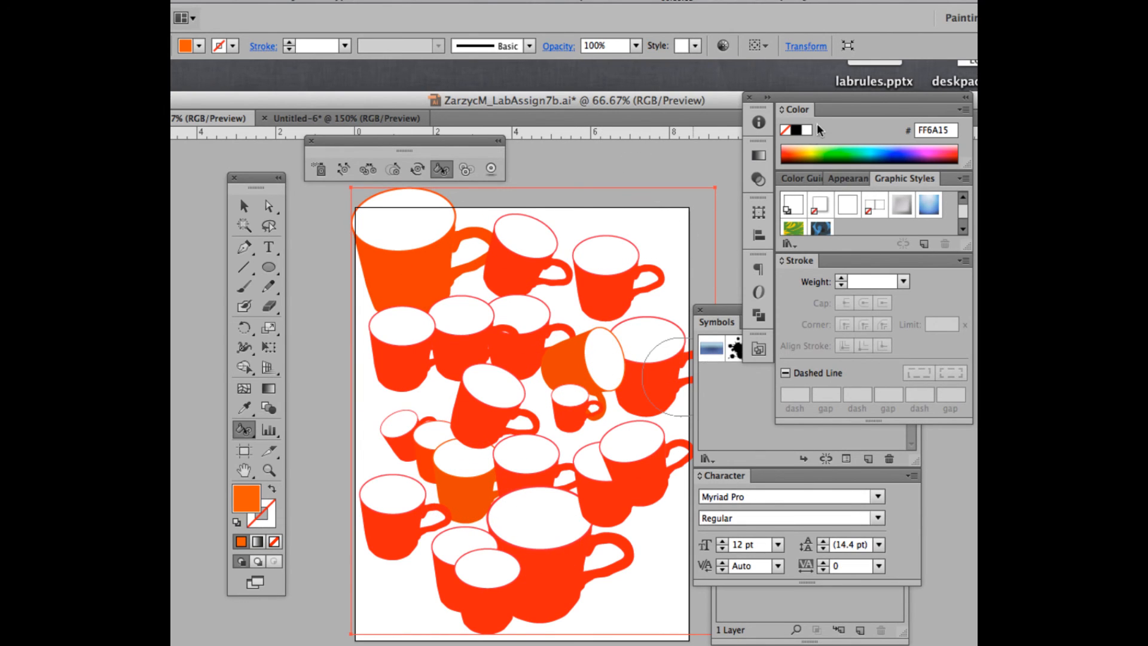
Stain the small left cup, the lower right cup, the lowest cup and an upper left-middle cup golden yellow (FFC42A)
left_click_drag(811, 150, 804, 150)
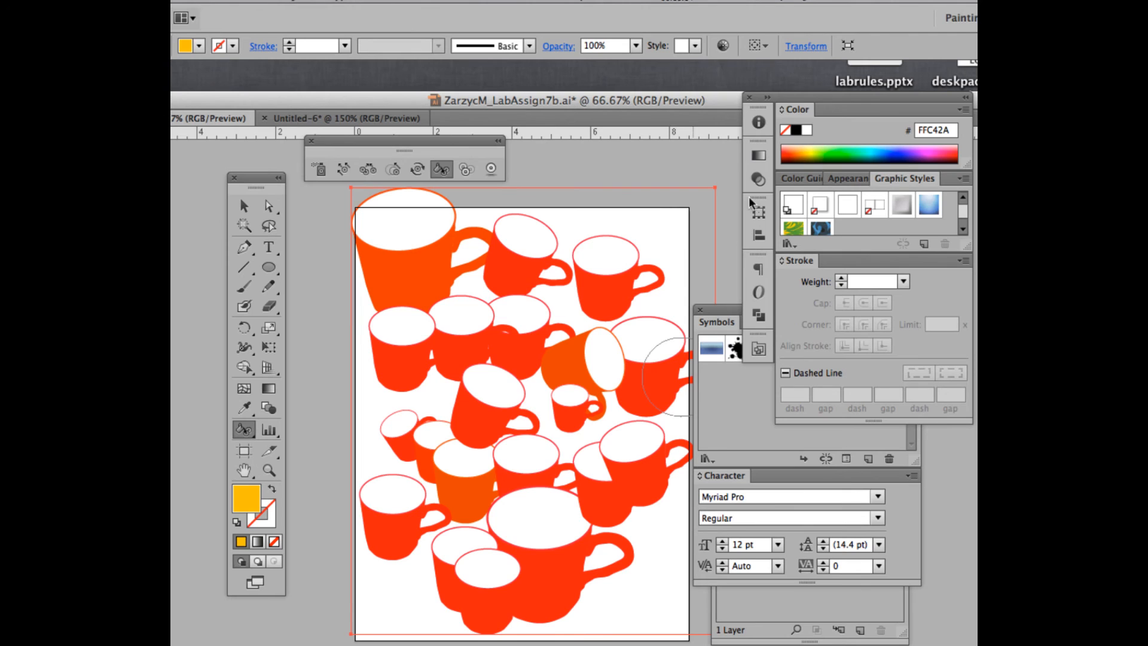
left_click(400, 434)
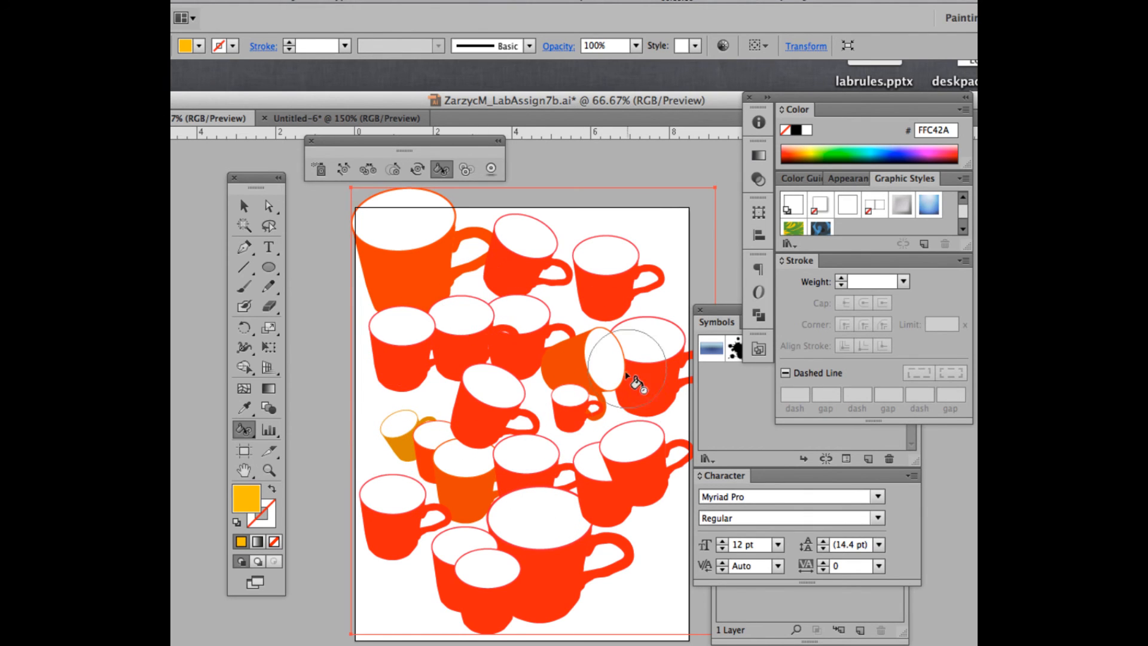
left_click(637, 464)
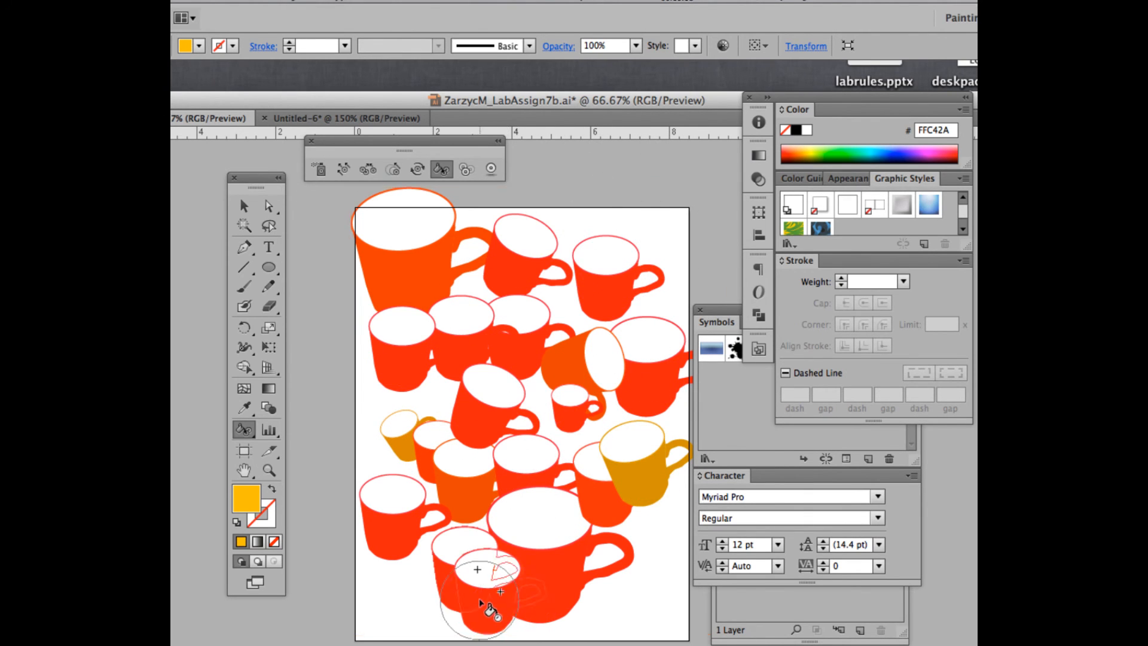
left_click(482, 605)
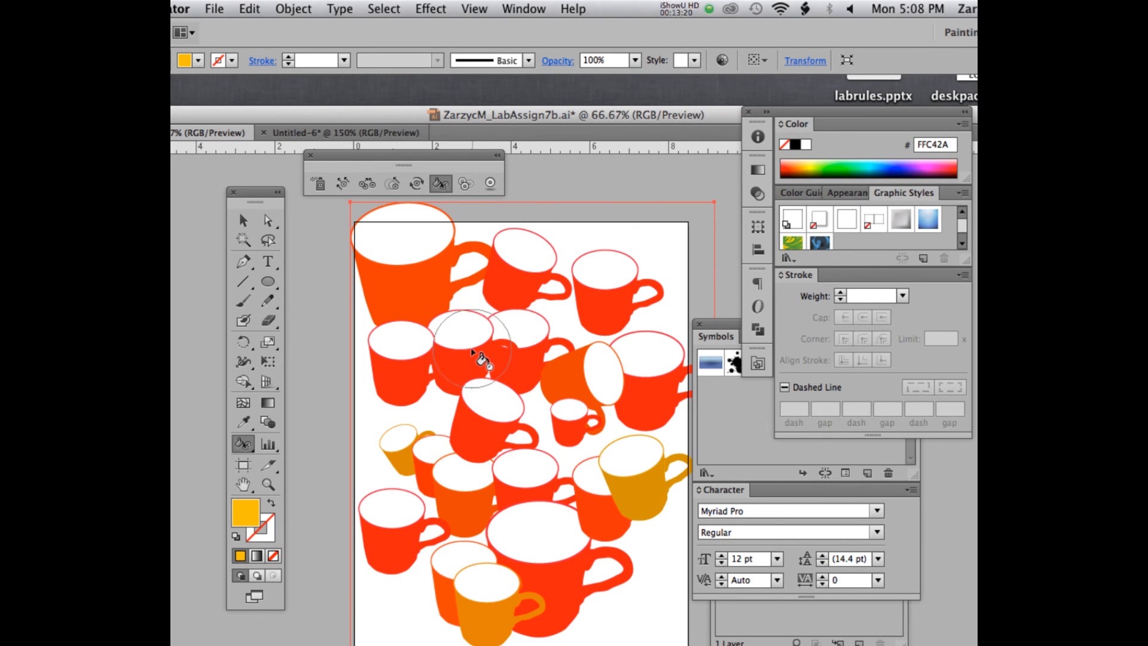
left_click(482, 357)
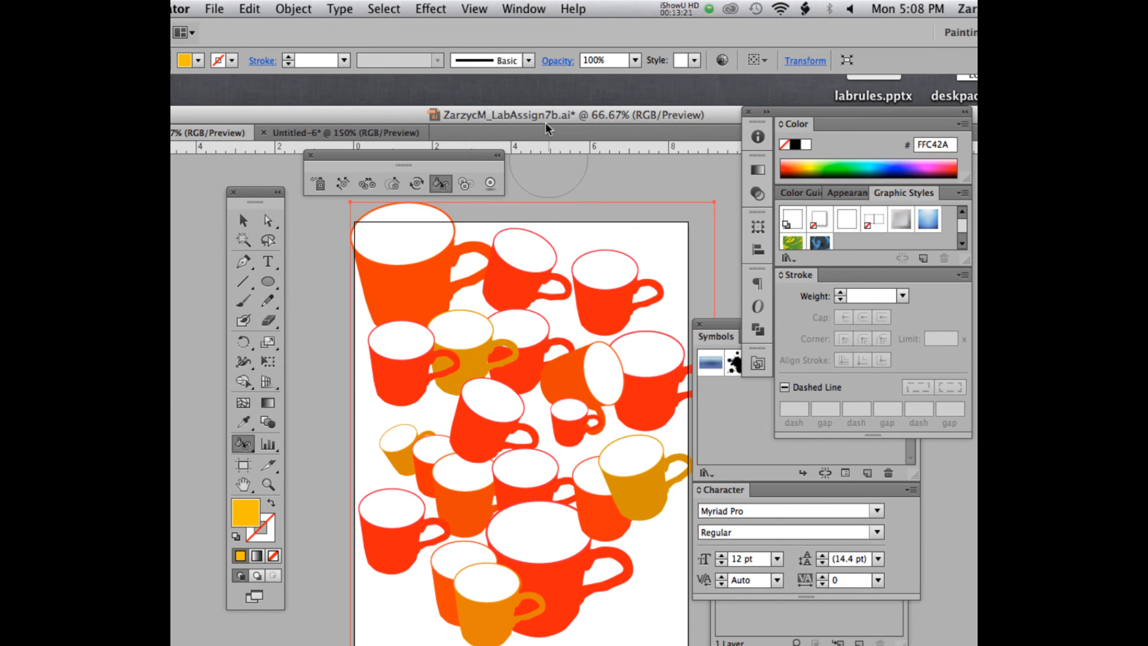
Fade the upper right and central cups with the Symbol Screener, reversing trial fades on the orange lower middle cup and the right-hand cup
left_click(467, 184)
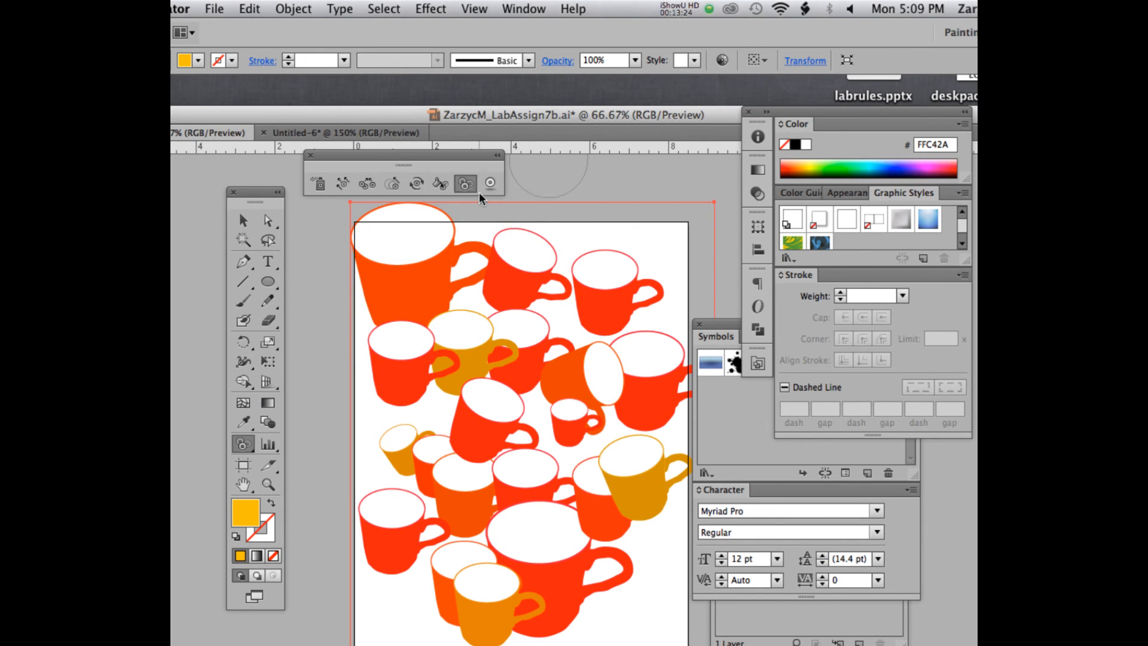
left_click(462, 500)
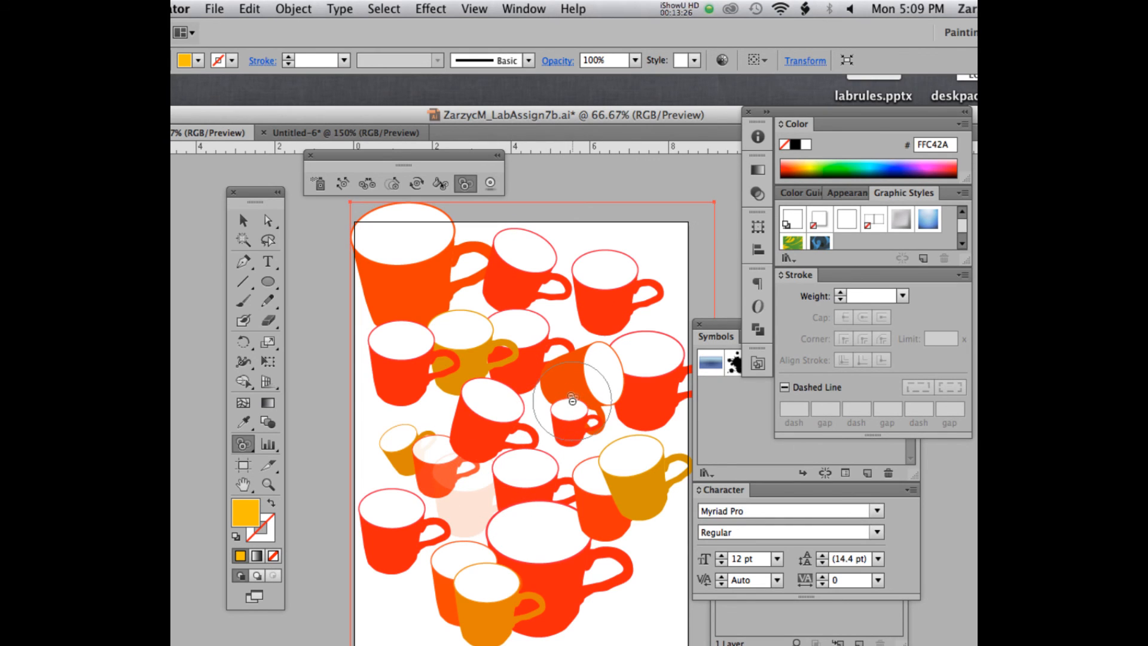
key("super+z")
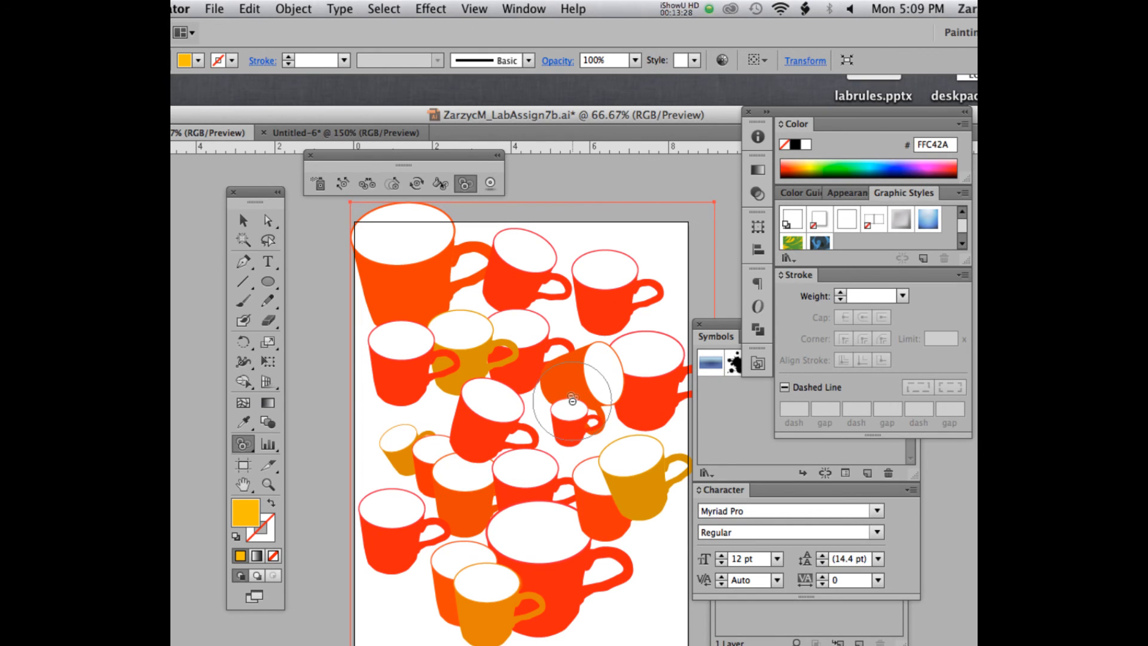
left_click(656, 374)
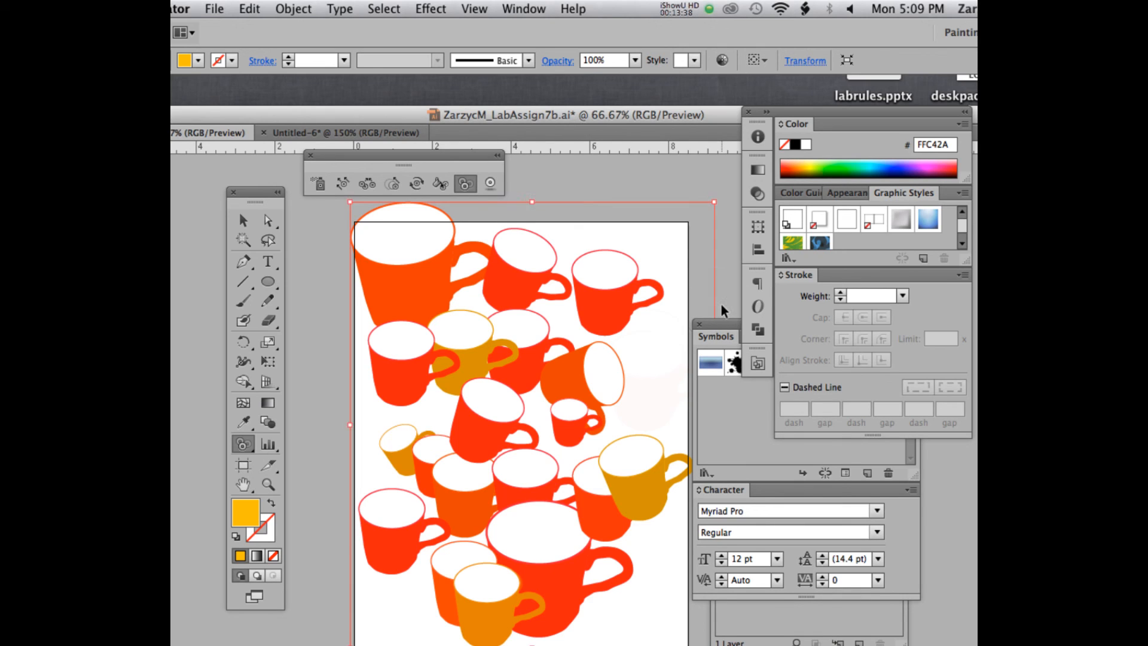
left_click(656, 367, "alt")
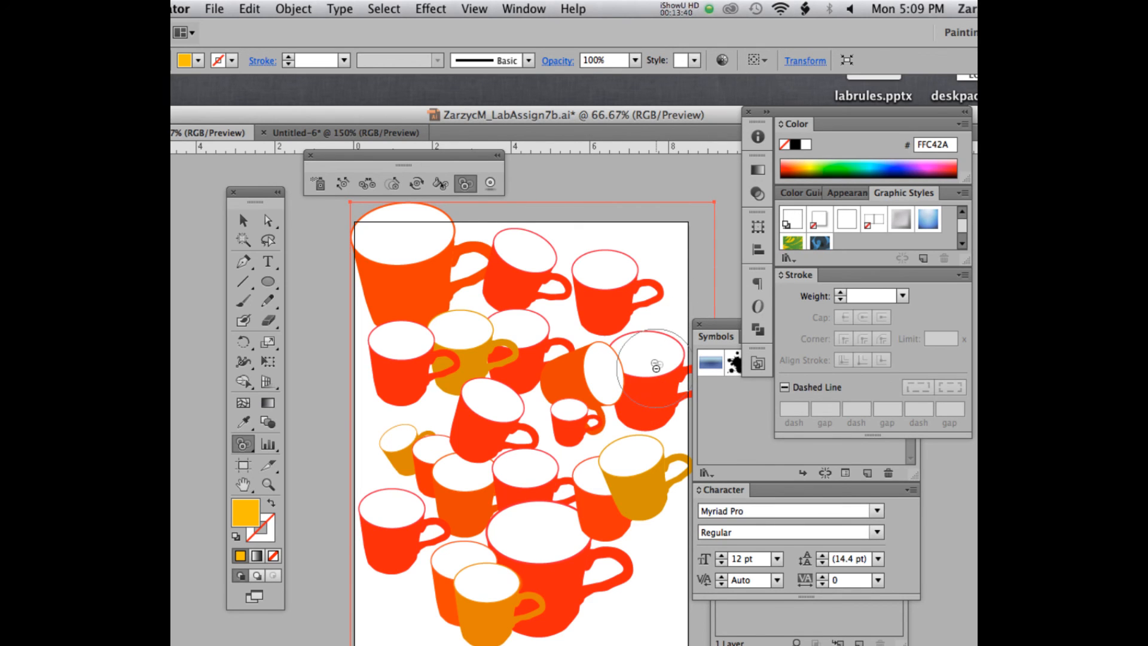
left_click(604, 281)
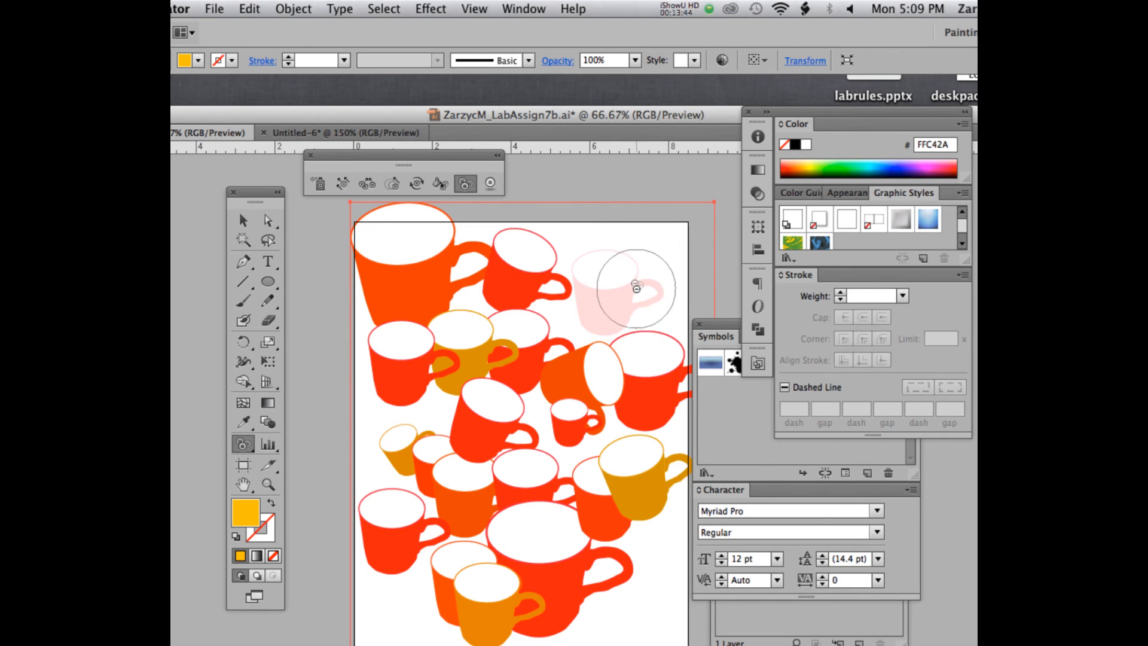
left_click(487, 418)
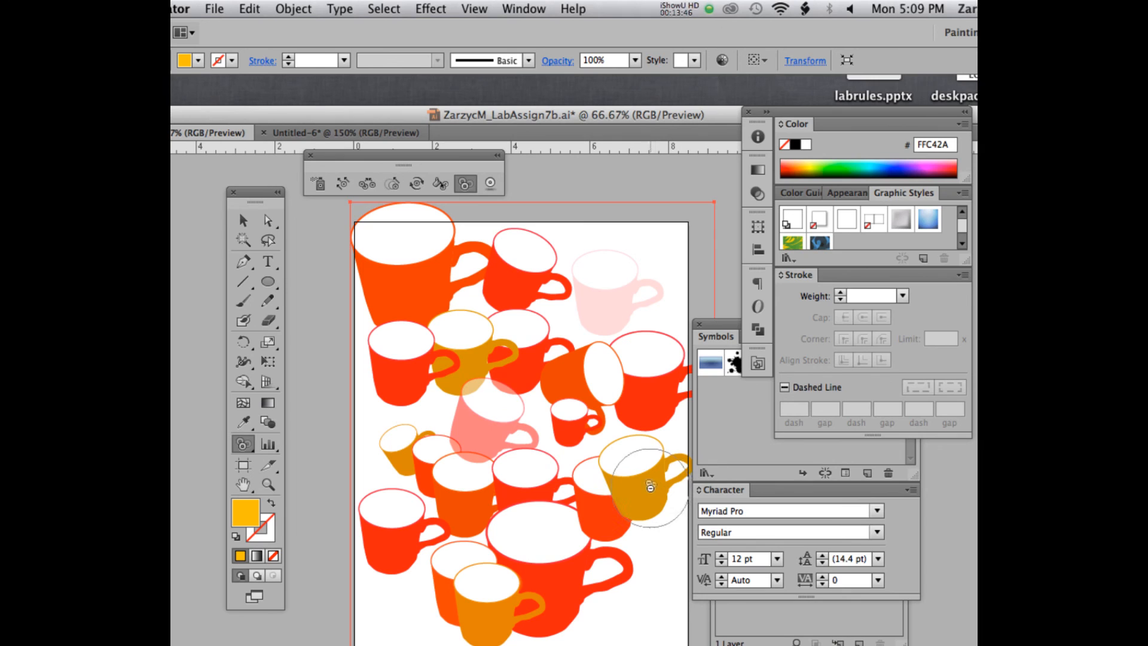
Try fading the golden upper cup and the red cup beside it with the Symbol Screener, undoing each attempt
left_click(460, 317)
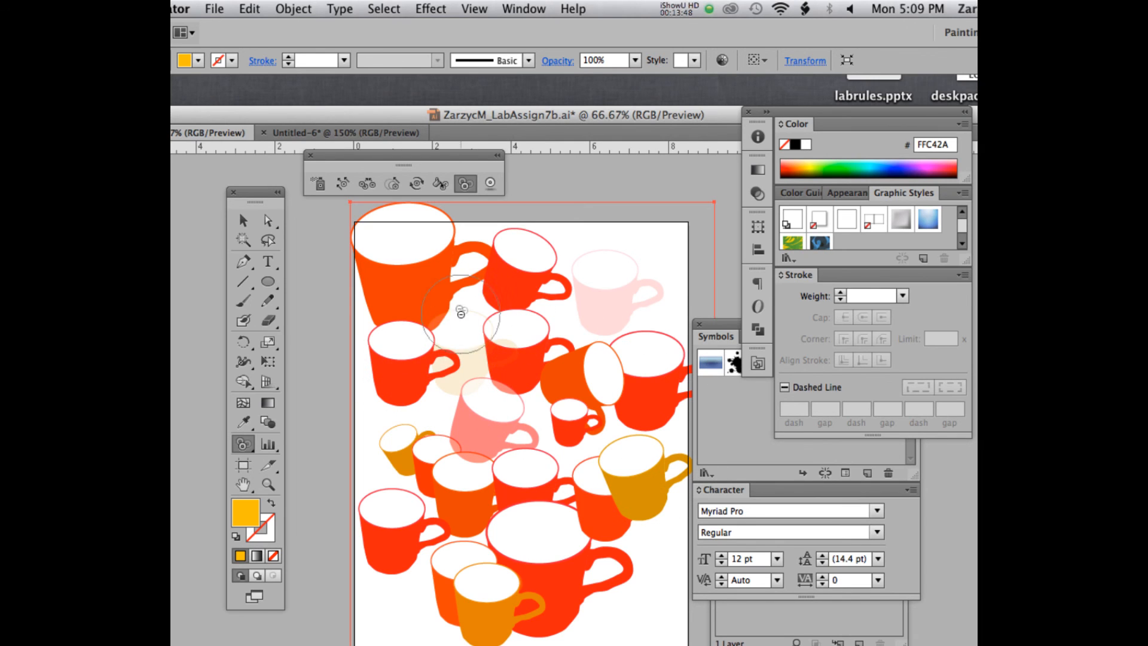
key("super+z")
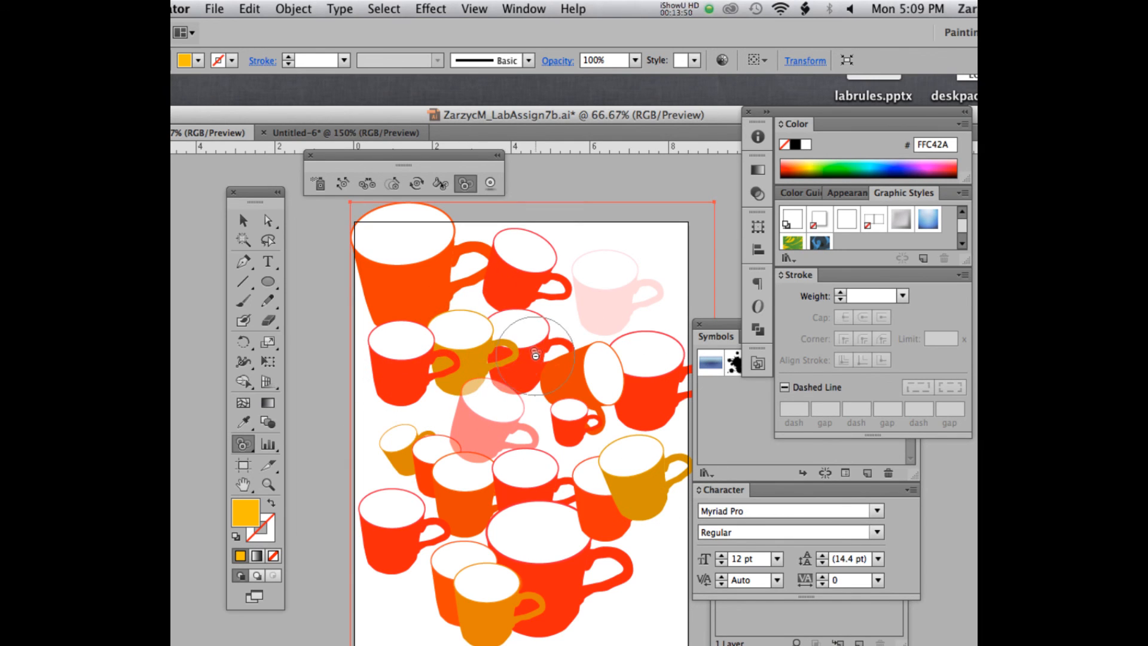
left_click(535, 356)
key("super+z")
Fade the large upper left cup slightly with the Symbol Screener and save the document
left_click(421, 304)
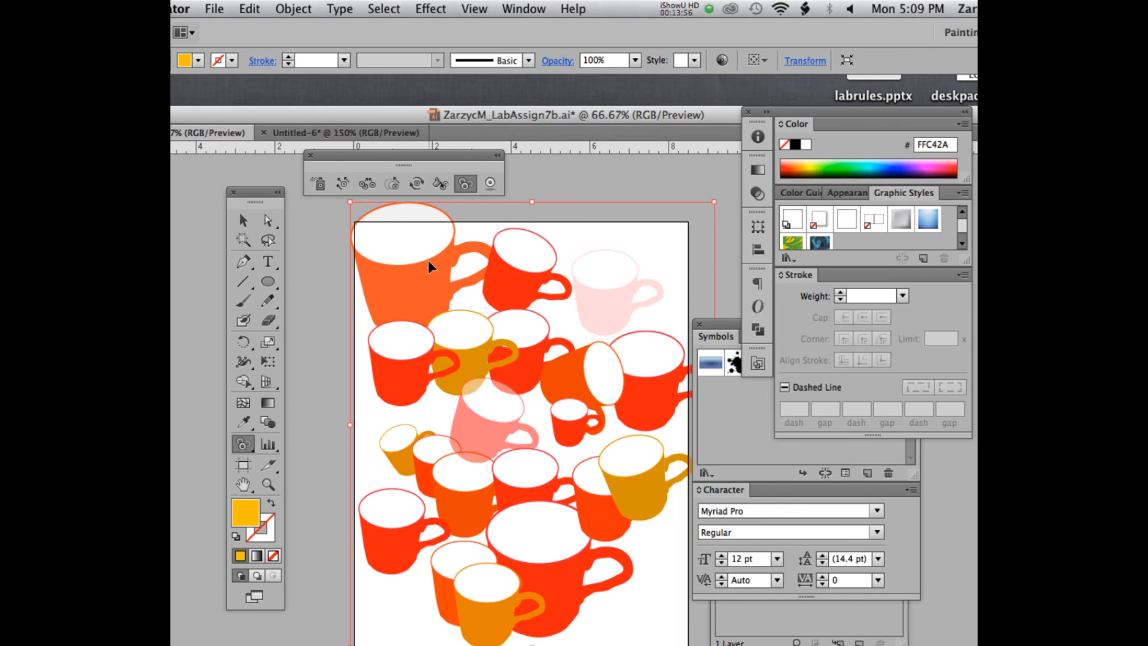
key("super+s")
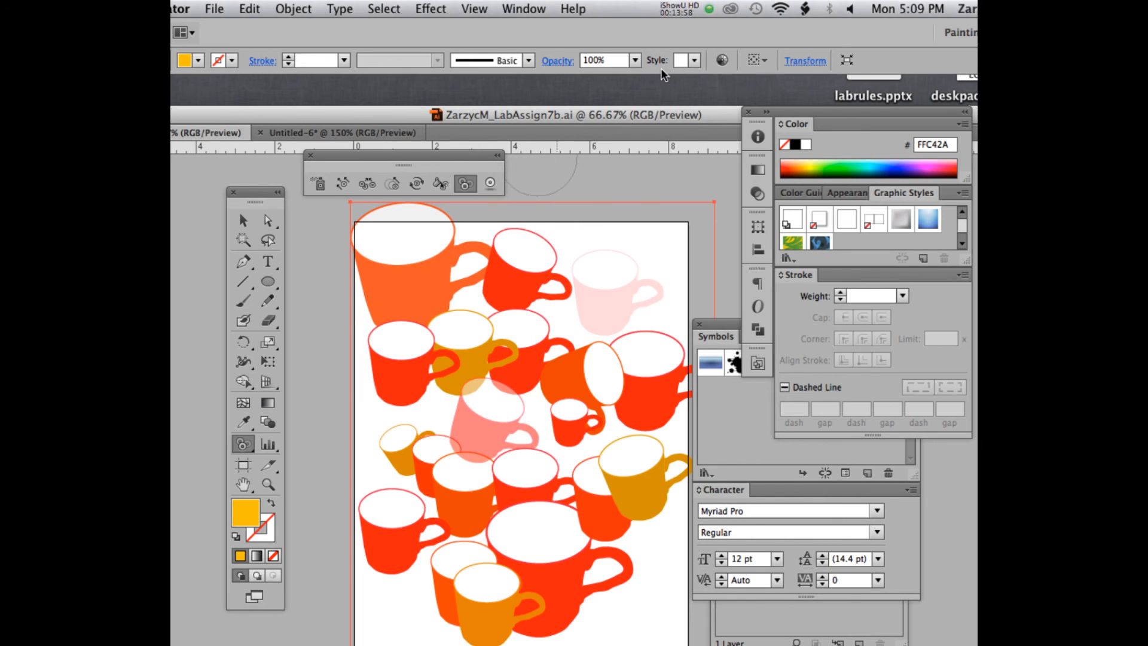